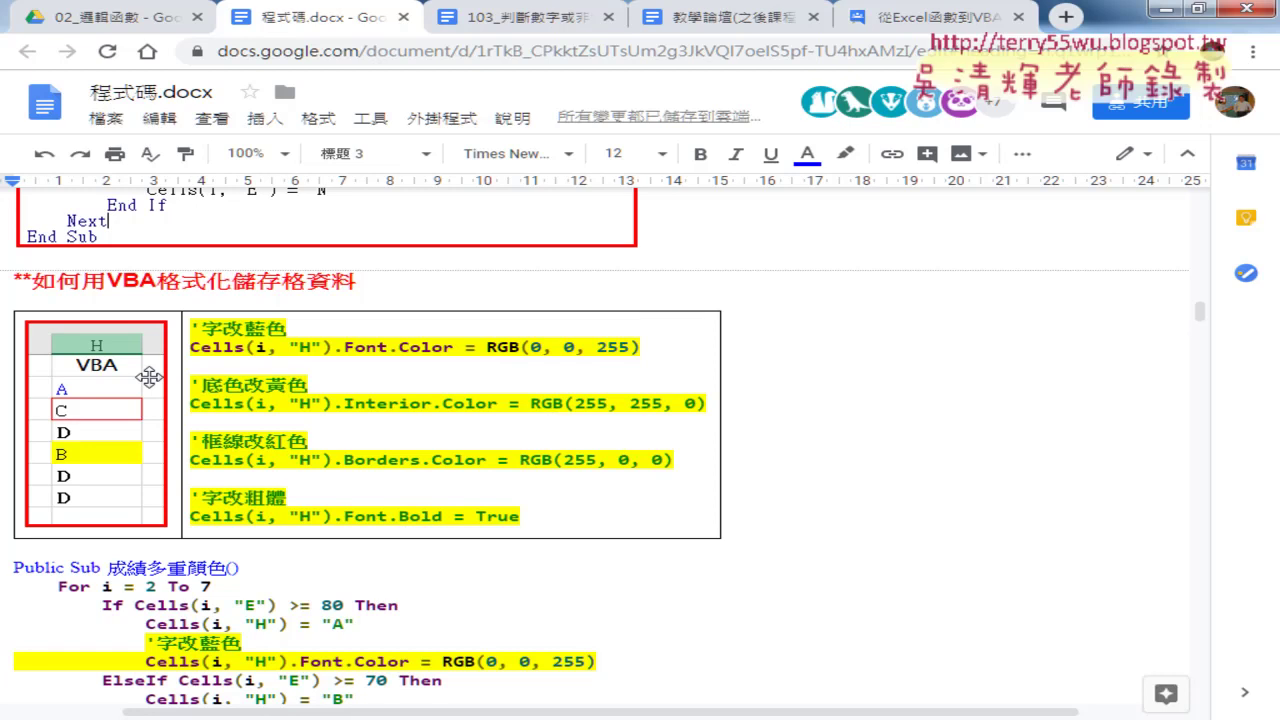
Step: Review the 成績多重顏色 code in Google Docs, highlighting the Font.Color line, then minimize Chrome
{"action": "left_click_drag", "start_coordinate": [69, 567], "coordinate": [101, 566]}
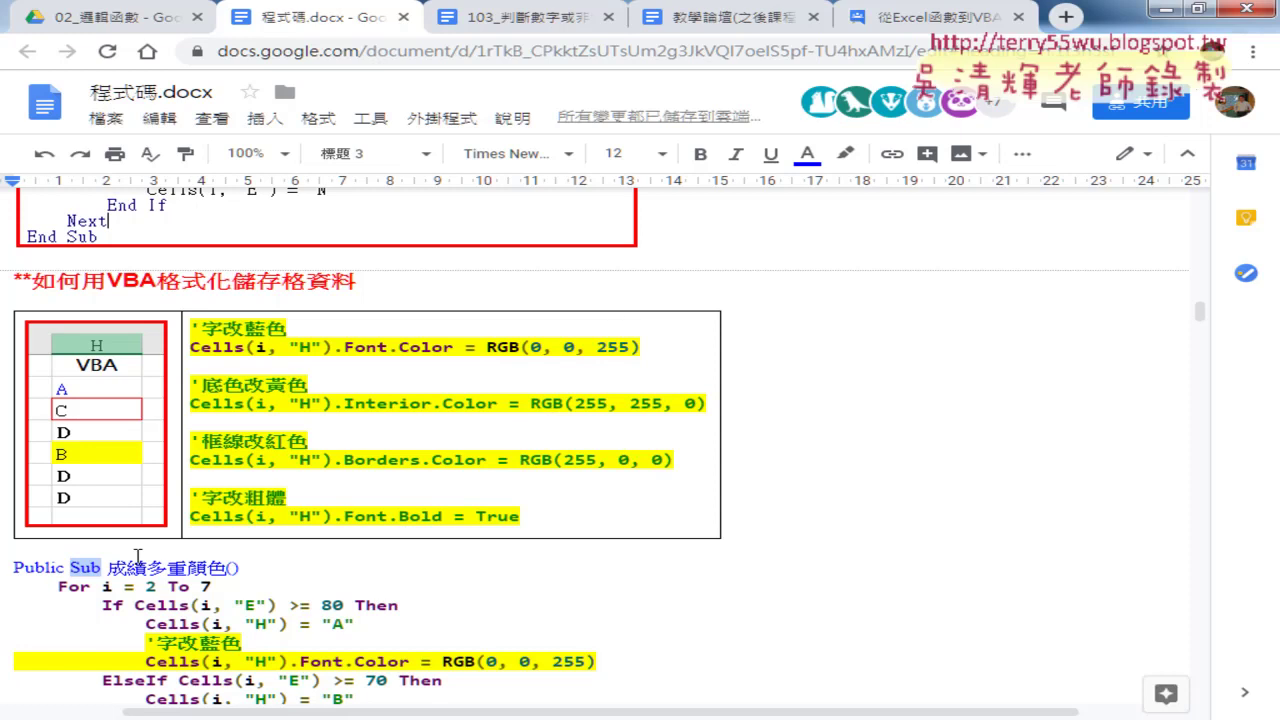
{"action": "scroll", "coordinate": [200, 565], "scroll_direction": "down", "scroll_amount": 2}
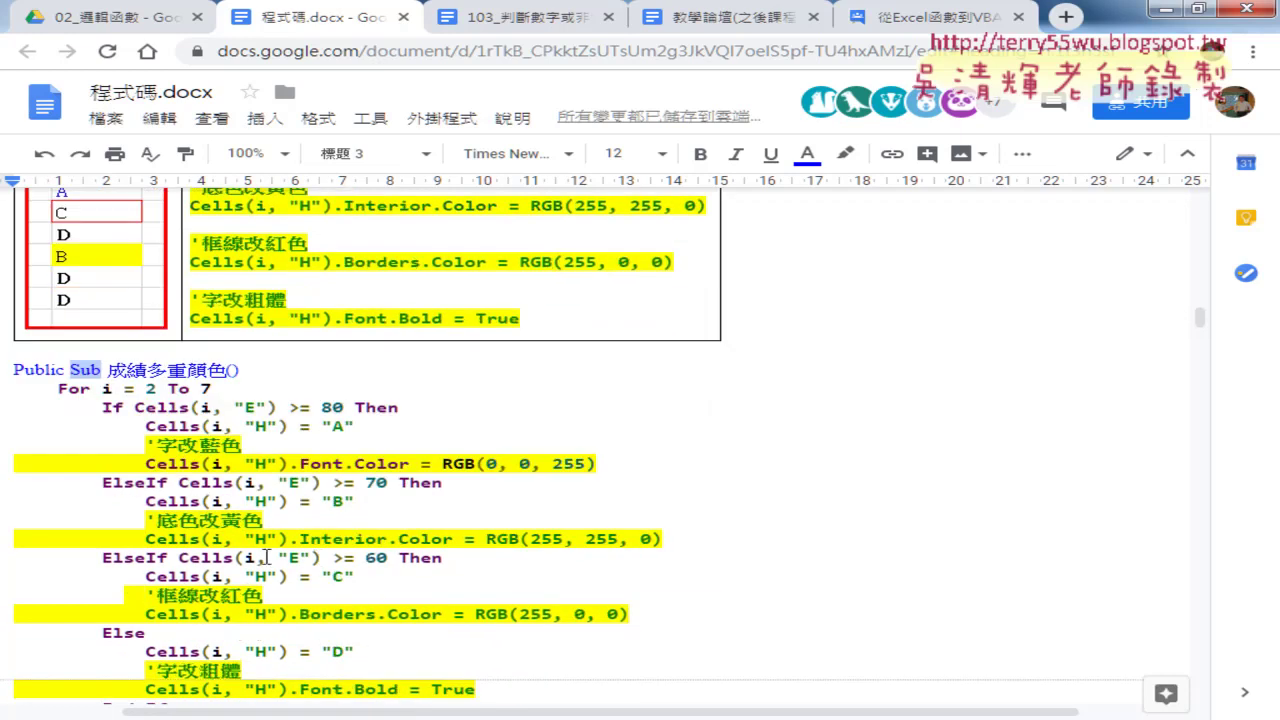
{"action": "left_click", "coordinate": [148, 465]}
{"action": "left_click_drag", "start_coordinate": [148, 465], "coordinate": [598, 464]}
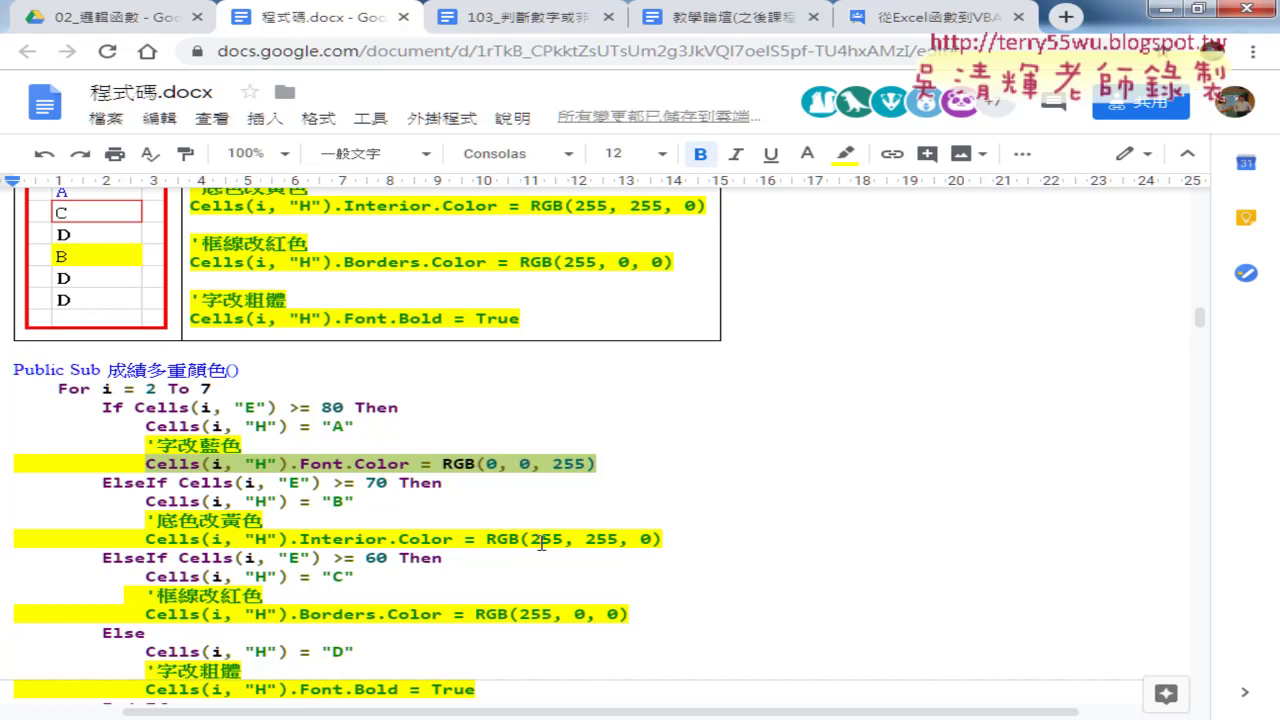
{"action": "left_click", "coordinate": [606, 464]}
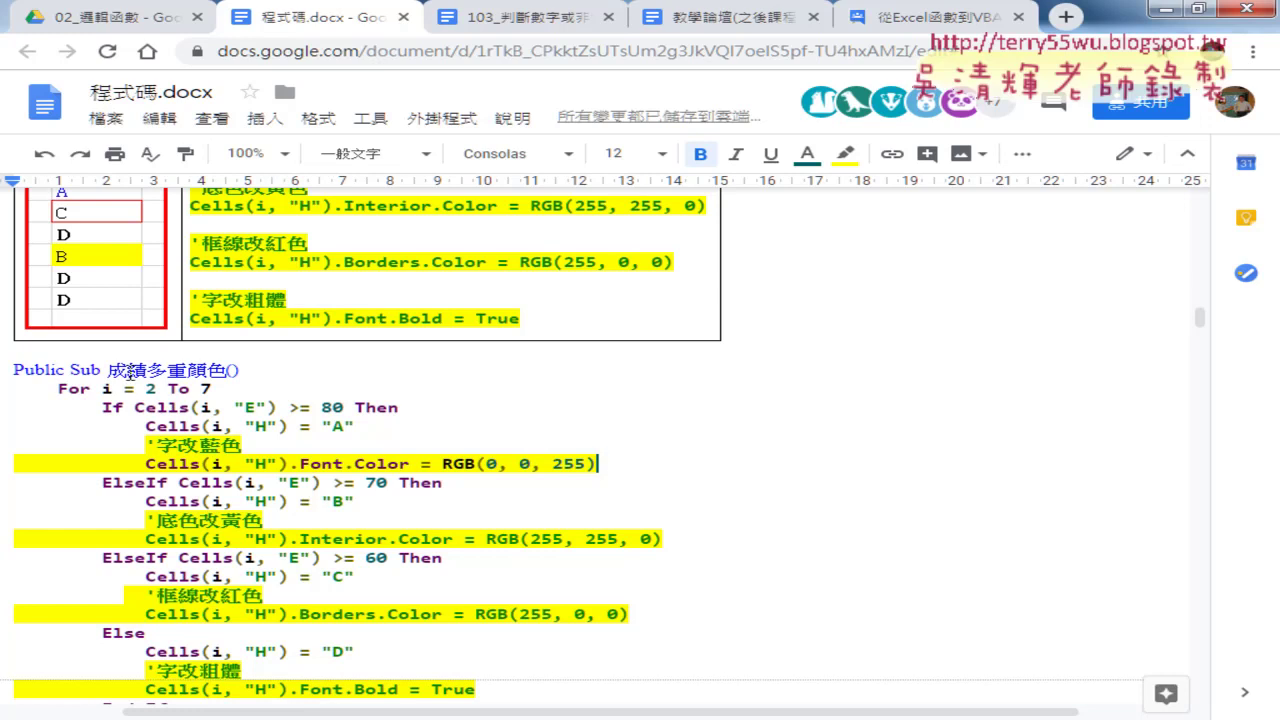
{"action": "left_click", "coordinate": [1161, 9]}
{"action": "scroll", "coordinate": [627, 355], "scroll_direction": "down", "scroll_amount": 1}
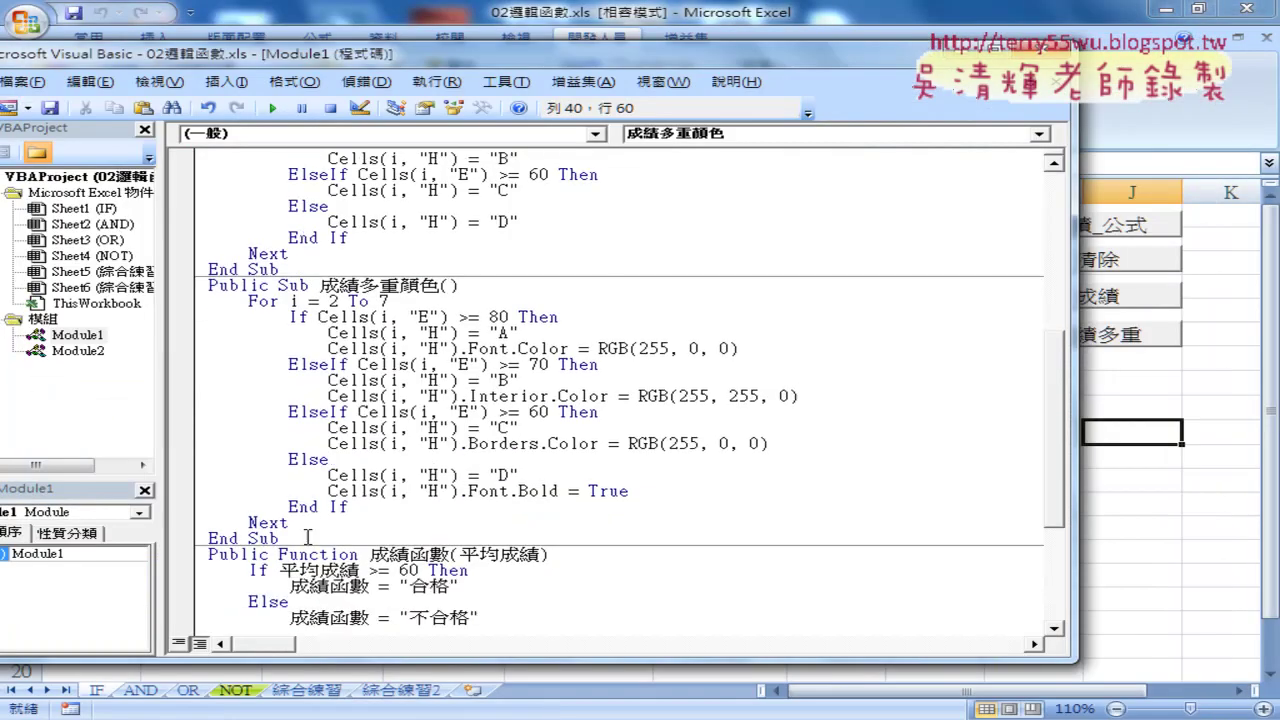
Step: Duplicate the whole 成績多重顏色 Sub block on a new line below End Sub
{"action": "left_click_drag", "start_coordinate": [282, 540], "coordinate": [208, 285]}
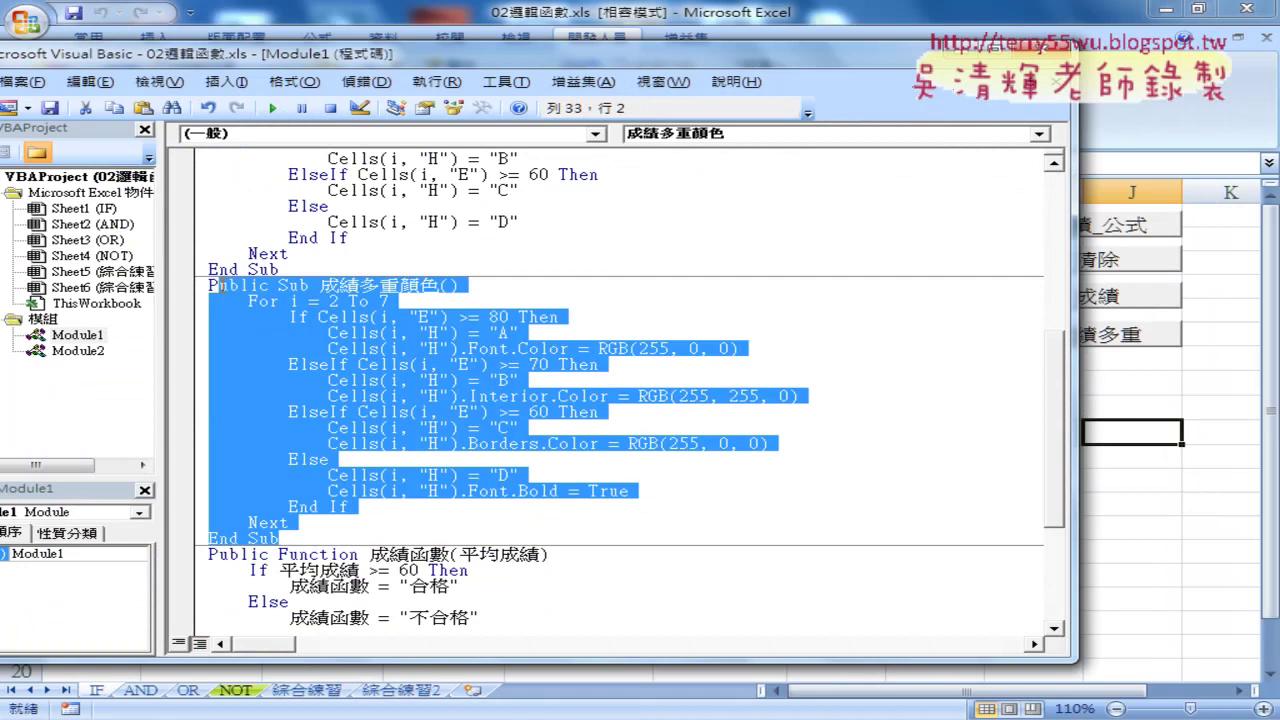
{"action": "left_click", "coordinate": [302, 548]}
{"action": "left_click", "coordinate": [299, 538]}
{"action": "key", "text": "Return"}
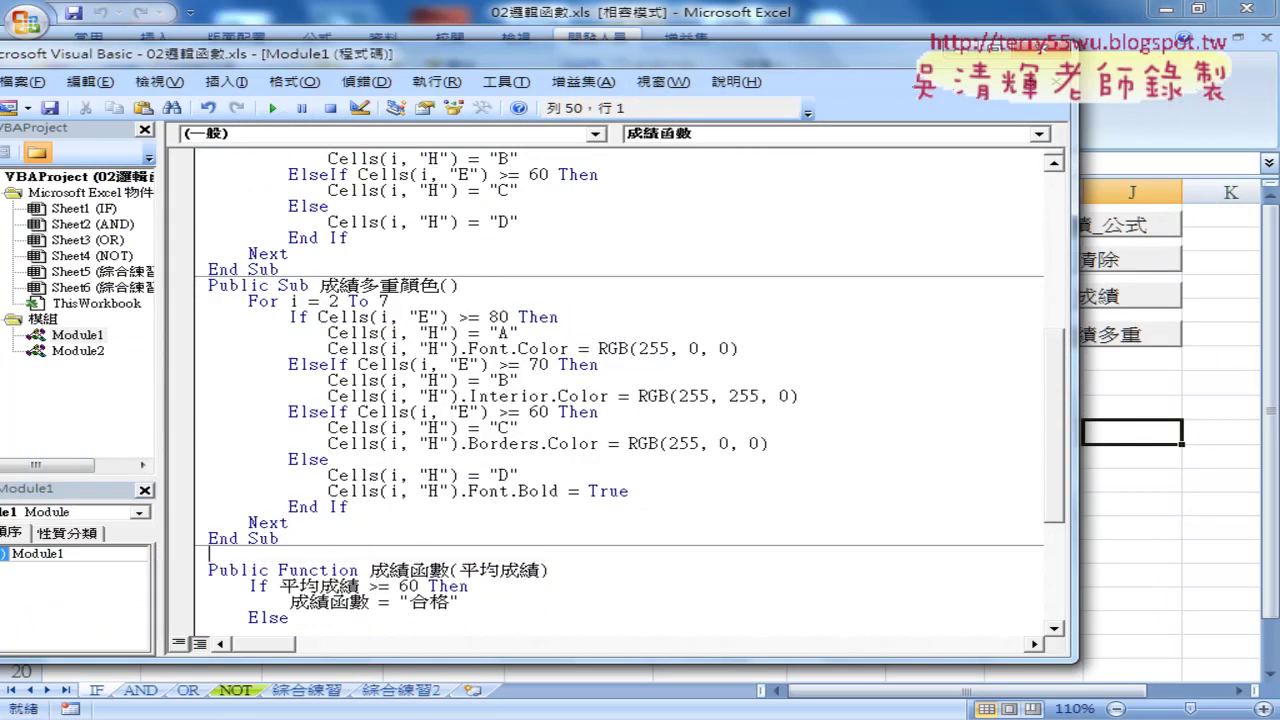
{"action": "left_click_drag", "start_coordinate": [280, 538], "coordinate": [204, 288]}
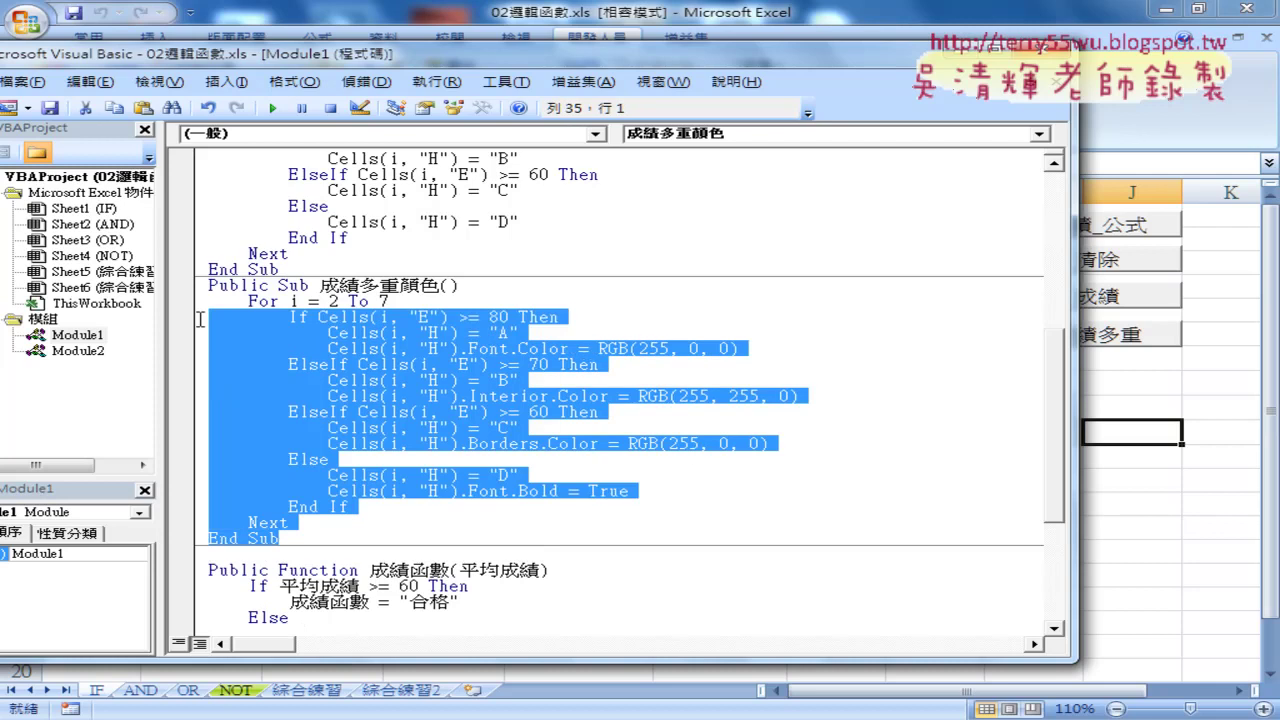
{"action": "key", "text": "ctrl+c"}
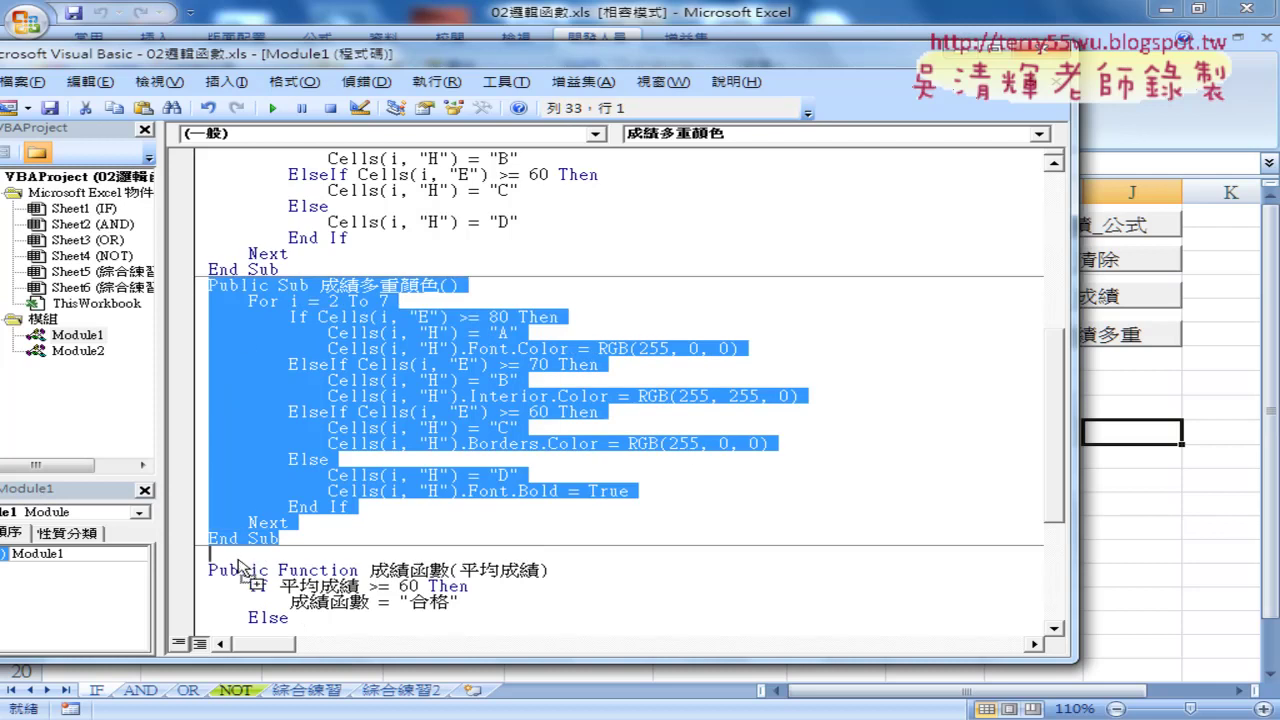
{"action": "left_click", "coordinate": [250, 555]}
{"action": "key", "text": "ctrl+v"}
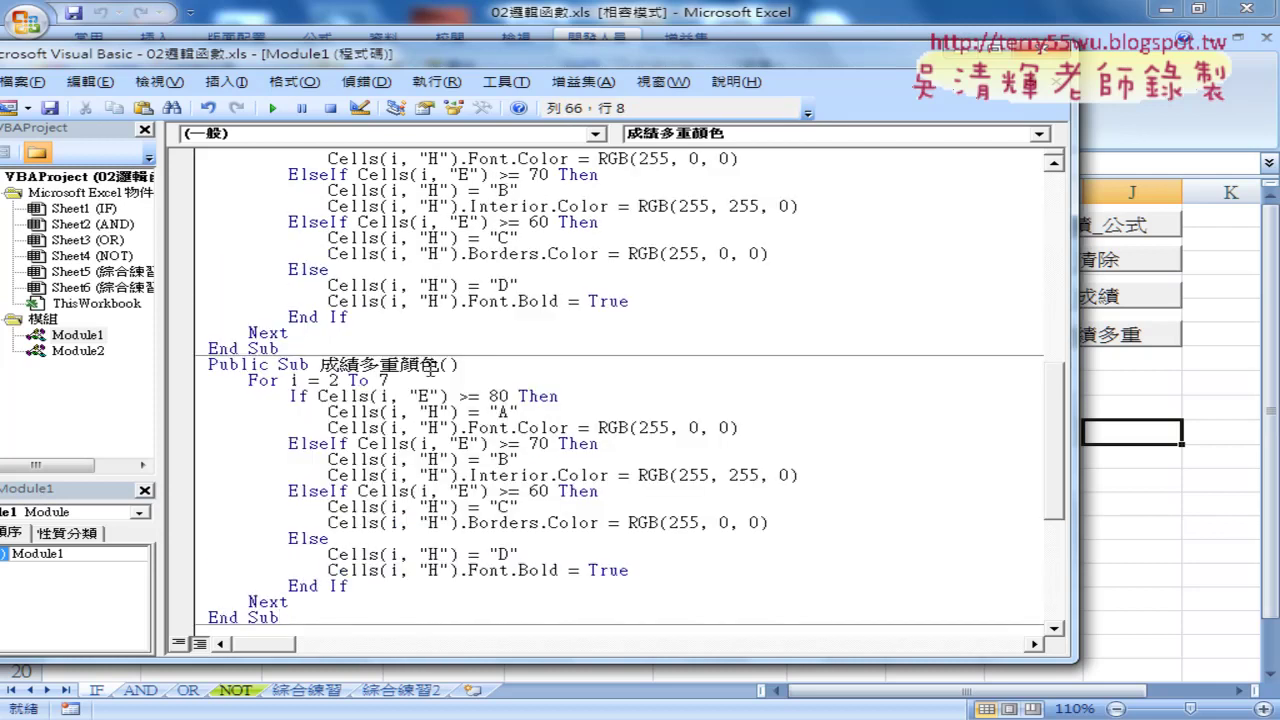
Step: Delete 多重 from the copied Sub's name, checking the Google Docs reference
{"action": "left_click", "coordinate": [320, 364]}
{"action": "mouse_move", "coordinate": [320, 364]}
{"action": "left_mouse_down"}
{"action": "mouse_move", "coordinate": [420, 364]}
{"action": "mouse_move", "coordinate": [398, 364]}
{"action": "left_mouse_up"}
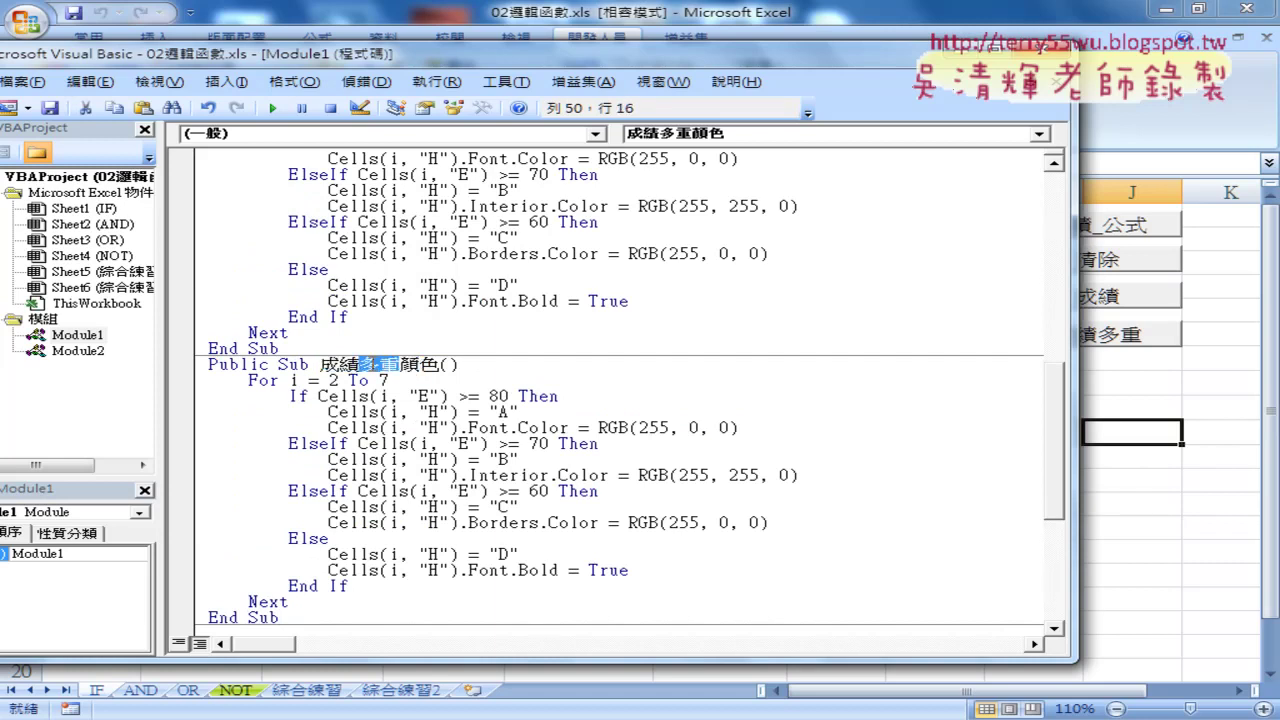
{"action": "key", "text": "Delete"}
{"action": "key", "text": "Right"}
{"action": "key", "text": "Right"}
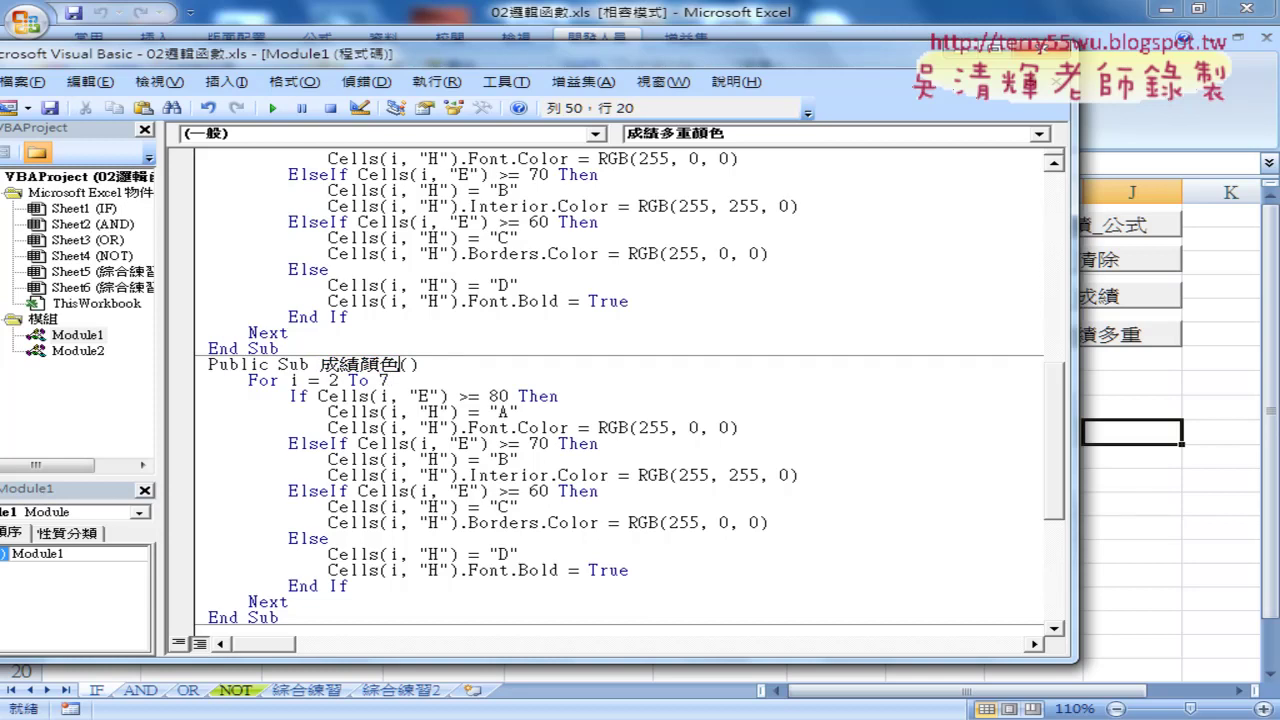
{"action": "key", "text": "alt+Tab"}
{"action": "scroll", "coordinate": [331, 655], "scroll_direction": "down", "scroll_amount": 3}
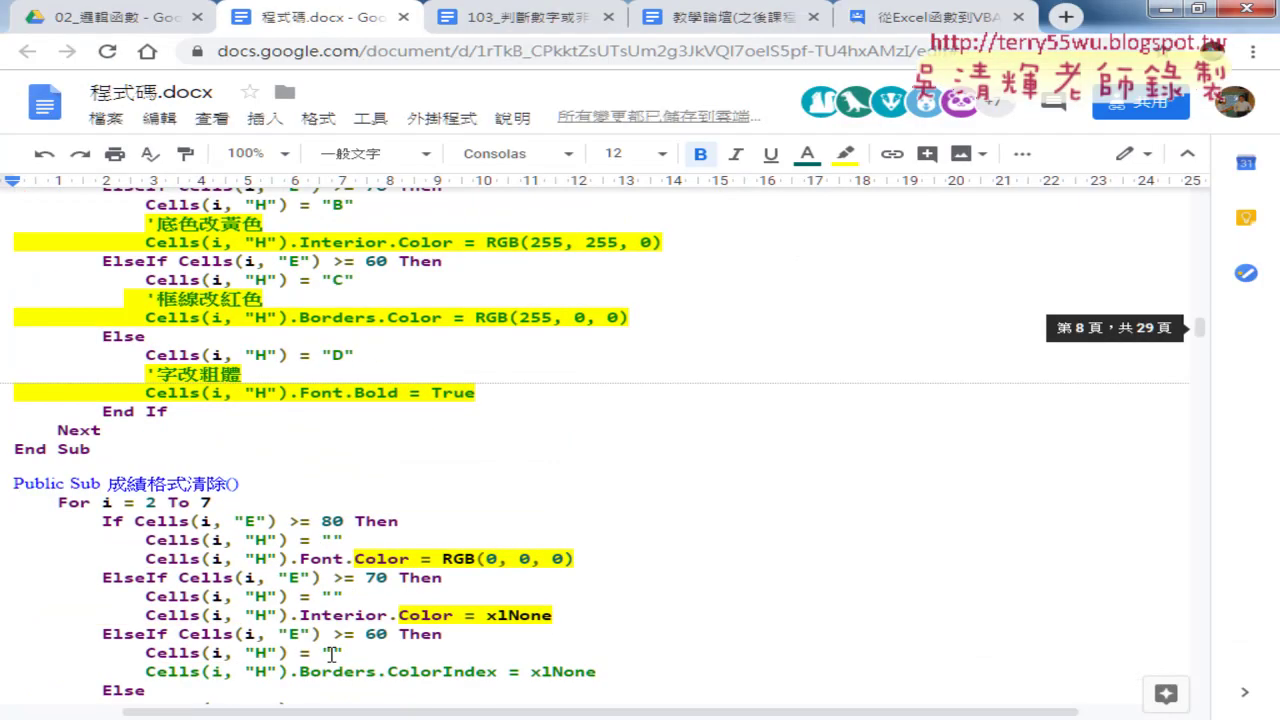
{"action": "left_click", "coordinate": [1160, 10]}
{"action": "left_click_drag", "start_coordinate": [398, 364], "coordinate": [358, 364]}
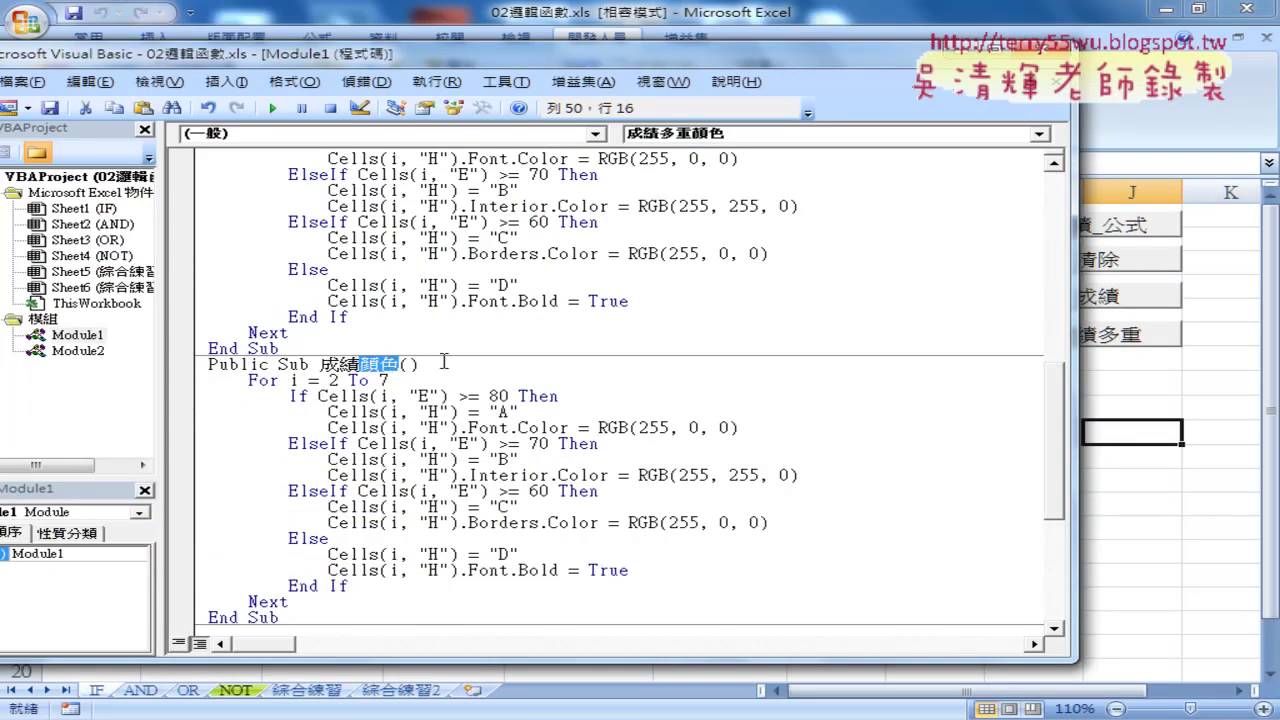
Step: Rename the copy 成績格式清除, then run 成績多重顏色 so column H grades get formatted
{"action": "type", "text": "2"}
{"action": "type", "text": "格式"}
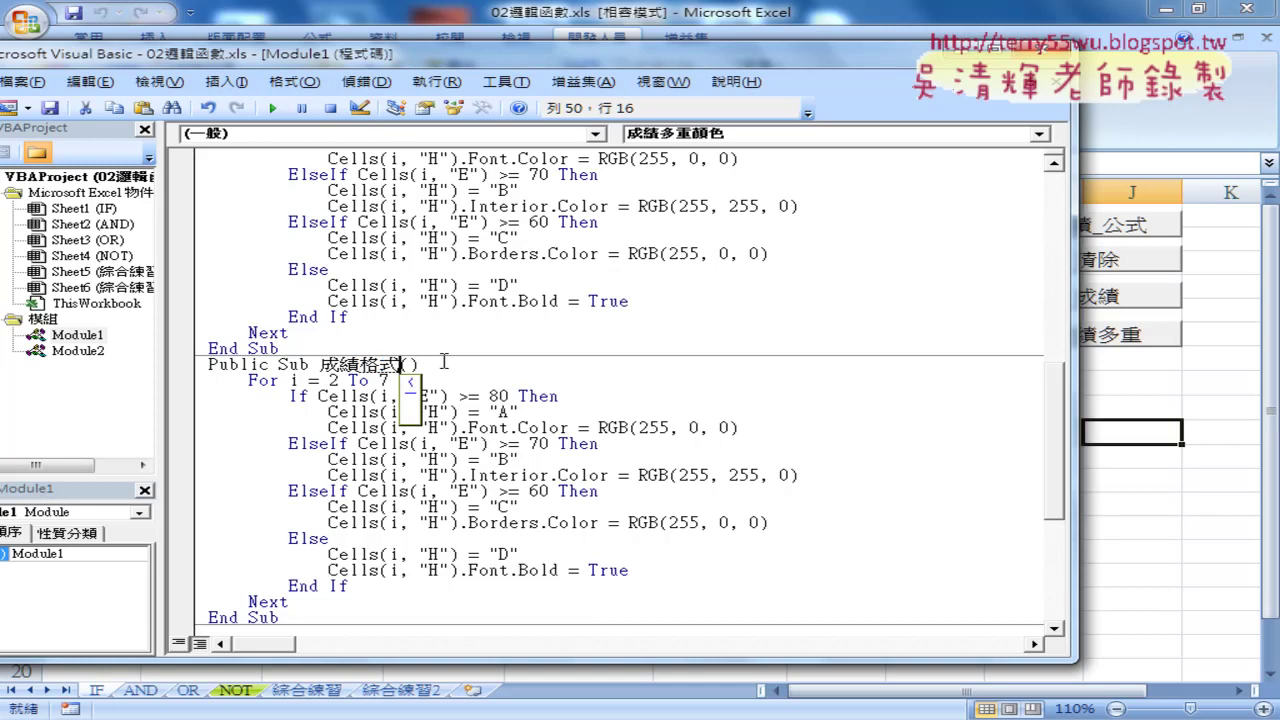
{"action": "type", "text": "清除"}
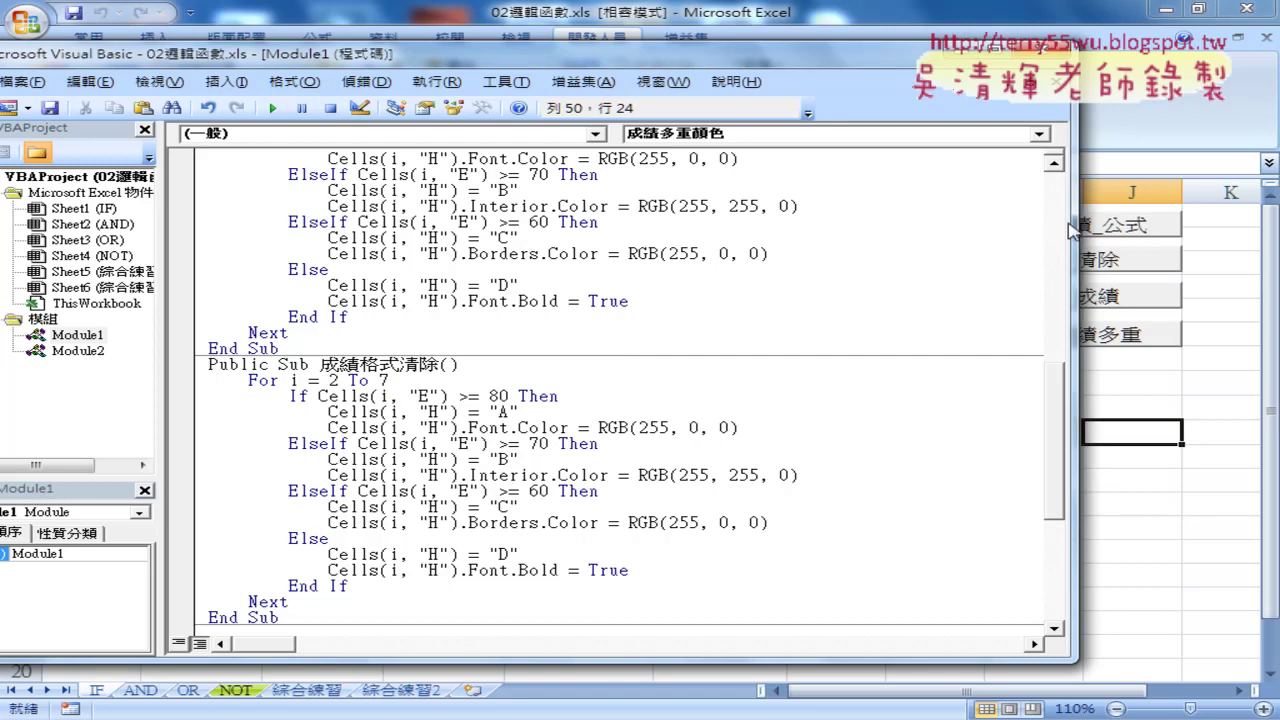
{"action": "left_click_drag", "start_coordinate": [1072, 230], "coordinate": [836, 240]}
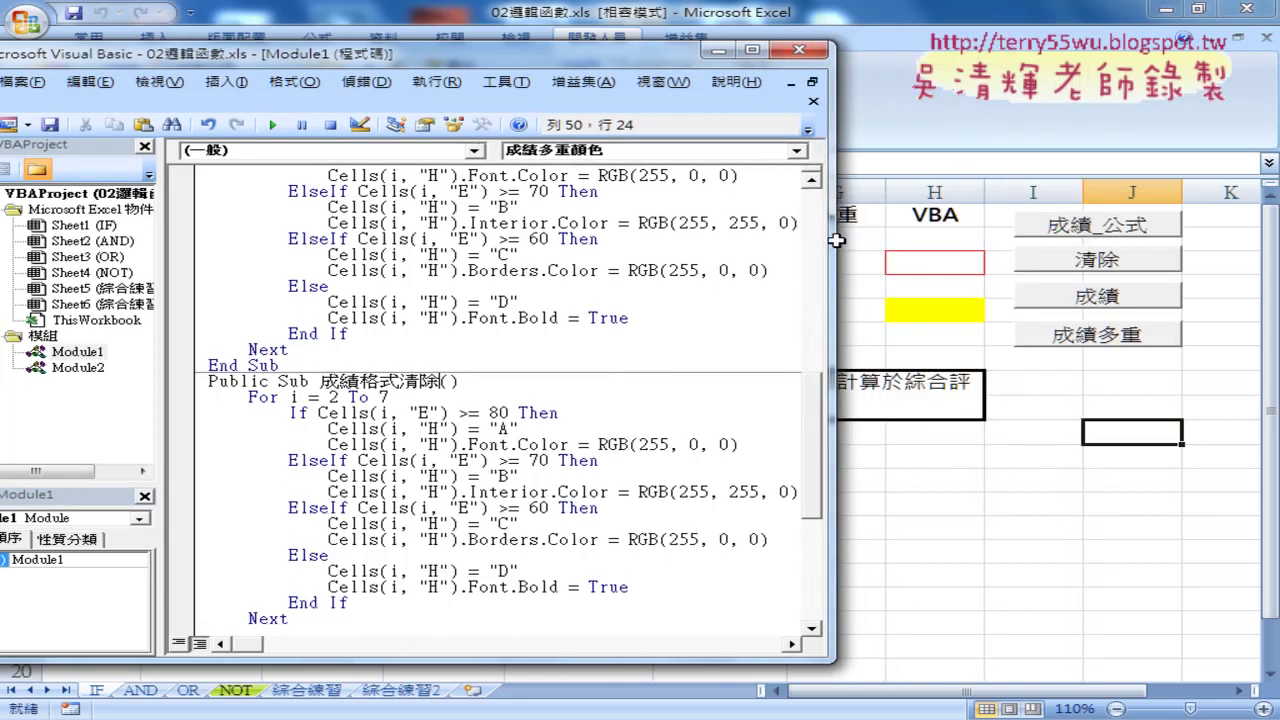
{"action": "left_click", "coordinate": [478, 286]}
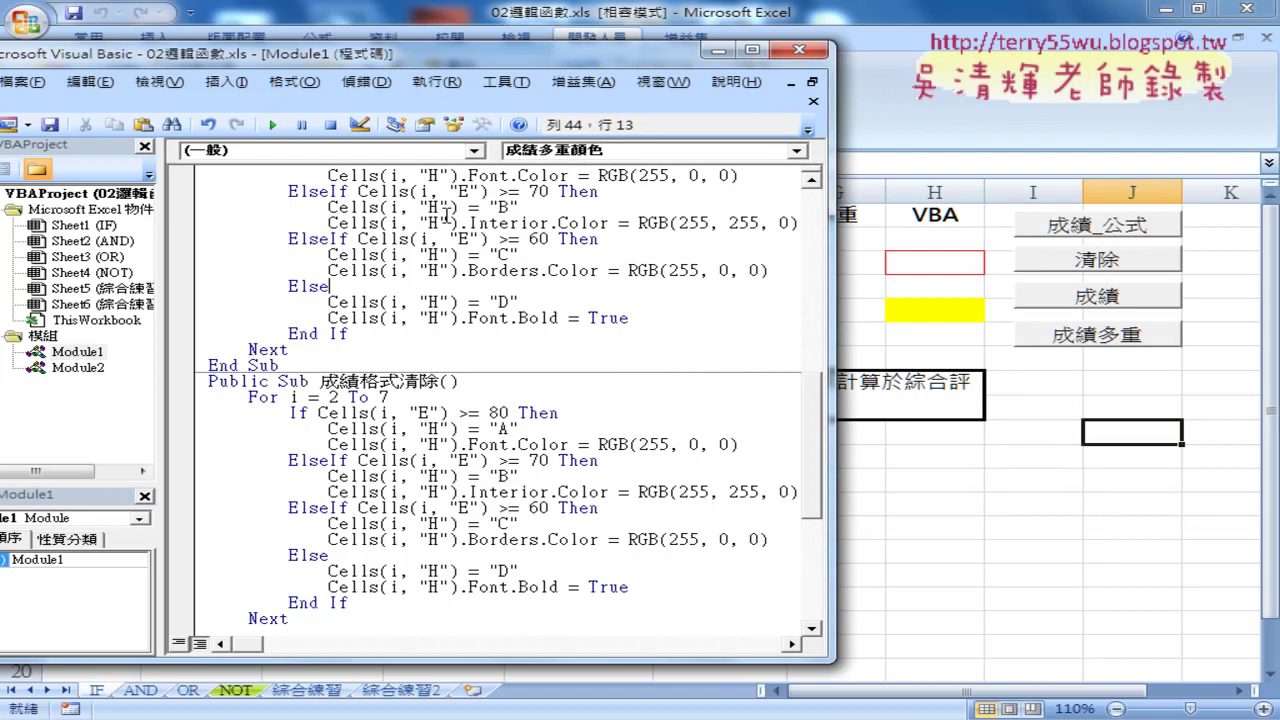
{"action": "left_click", "coordinate": [272, 125]}
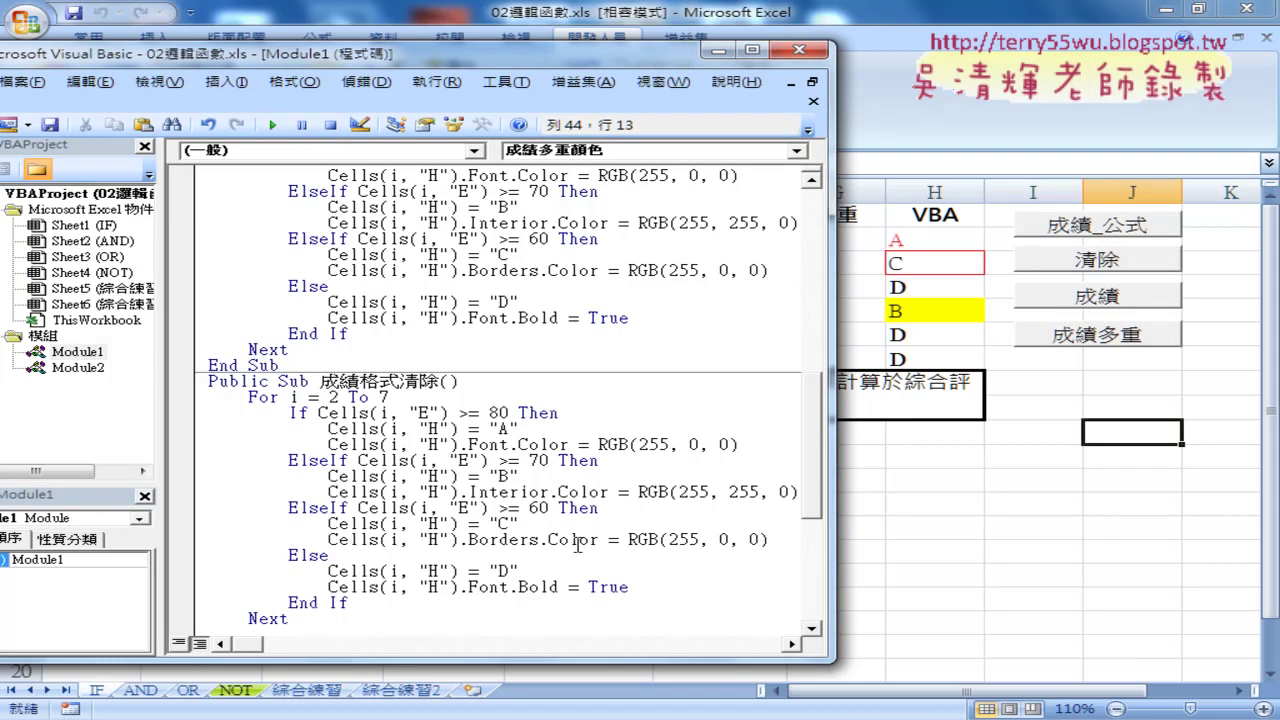
{"action": "left_click", "coordinate": [447, 492]}
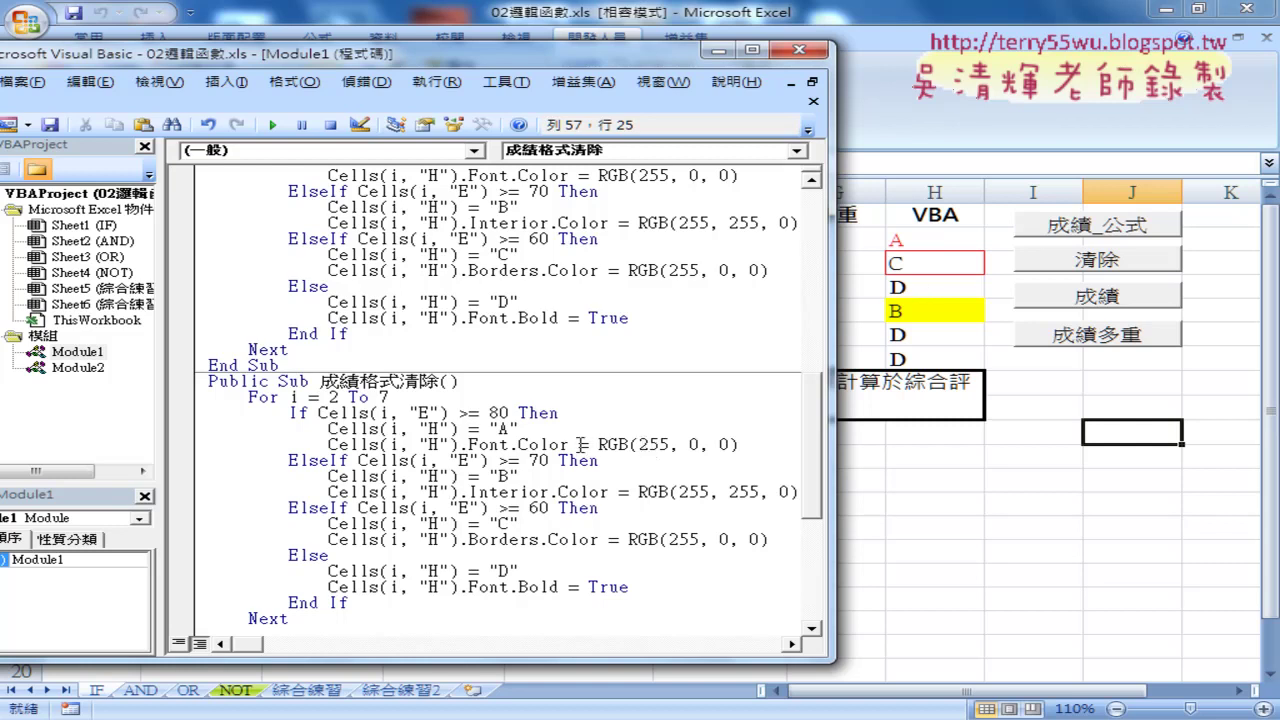
Step: Change the A-grade Font.Color to RGB(0, 0, 0) and run 成績格式清除
{"action": "left_click_drag", "start_coordinate": [630, 444], "coordinate": [673, 444]}
{"action": "type", "text": "0"}
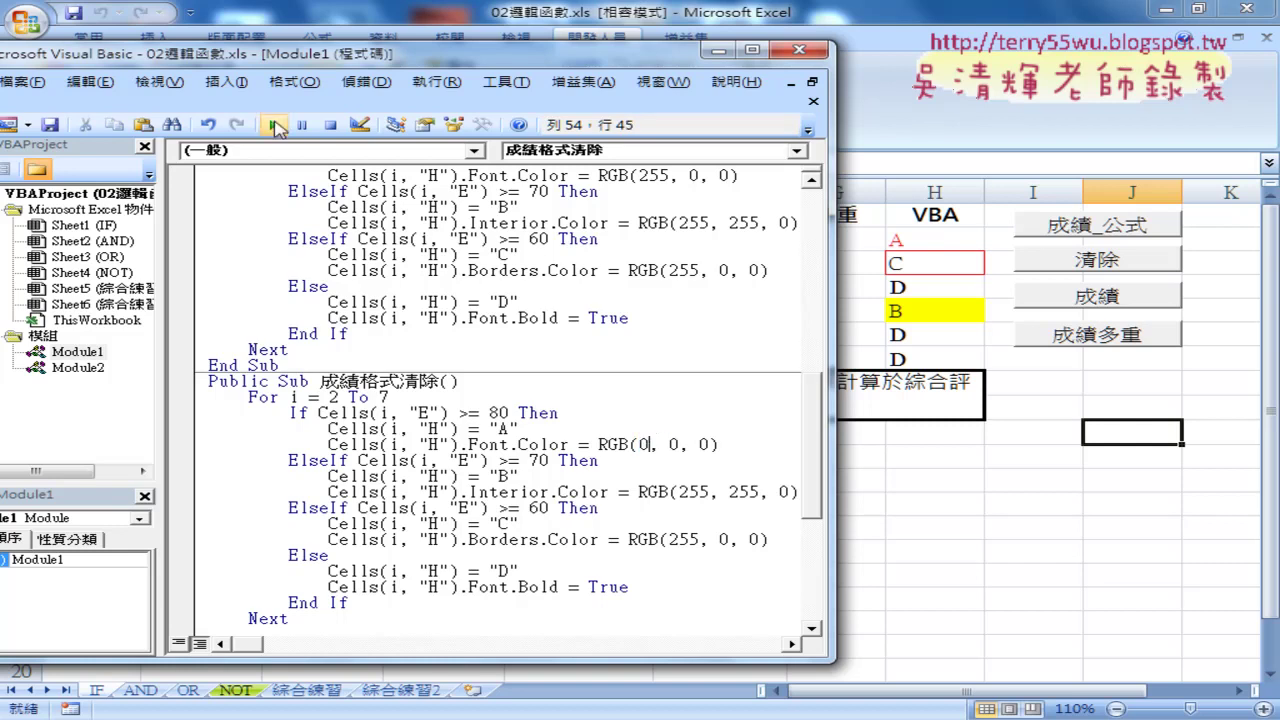
{"action": "left_click", "coordinate": [272, 125]}
Step: Set the B-grade Interior.Color to RGB(255, 255, 255) and widen the code pane
{"action": "left_click_drag", "start_coordinate": [638, 492], "coordinate": [802, 494]}
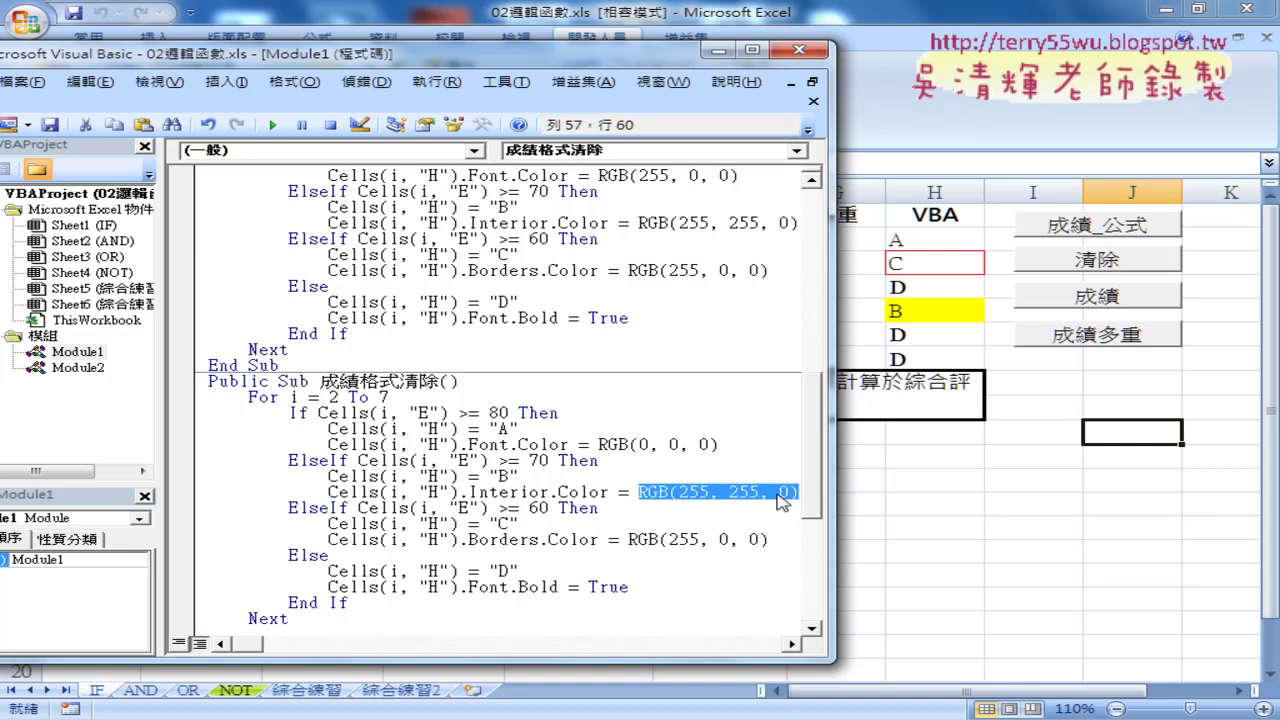
{"action": "left_click", "coordinate": [781, 502]}
{"action": "left_click_drag", "start_coordinate": [680, 492], "coordinate": [792, 492]}
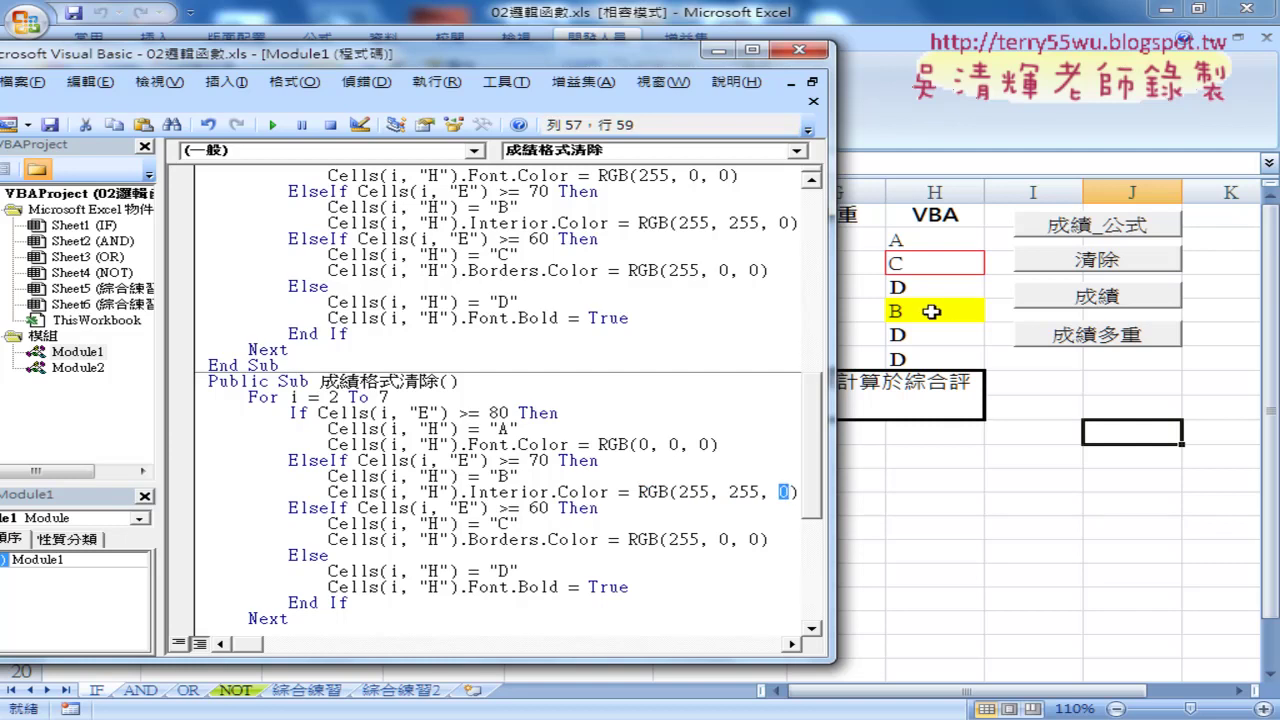
{"action": "type", "text": "255"}
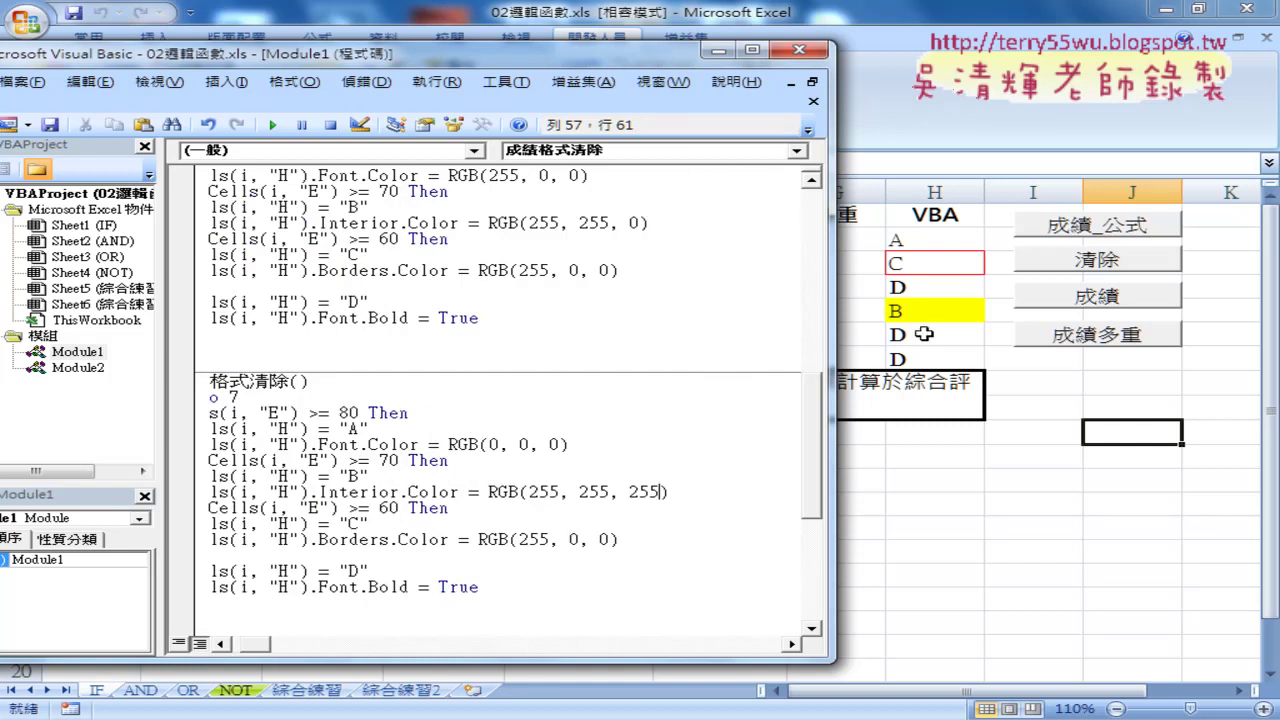
{"action": "left_click_drag", "start_coordinate": [160, 372], "coordinate": [36, 370]}
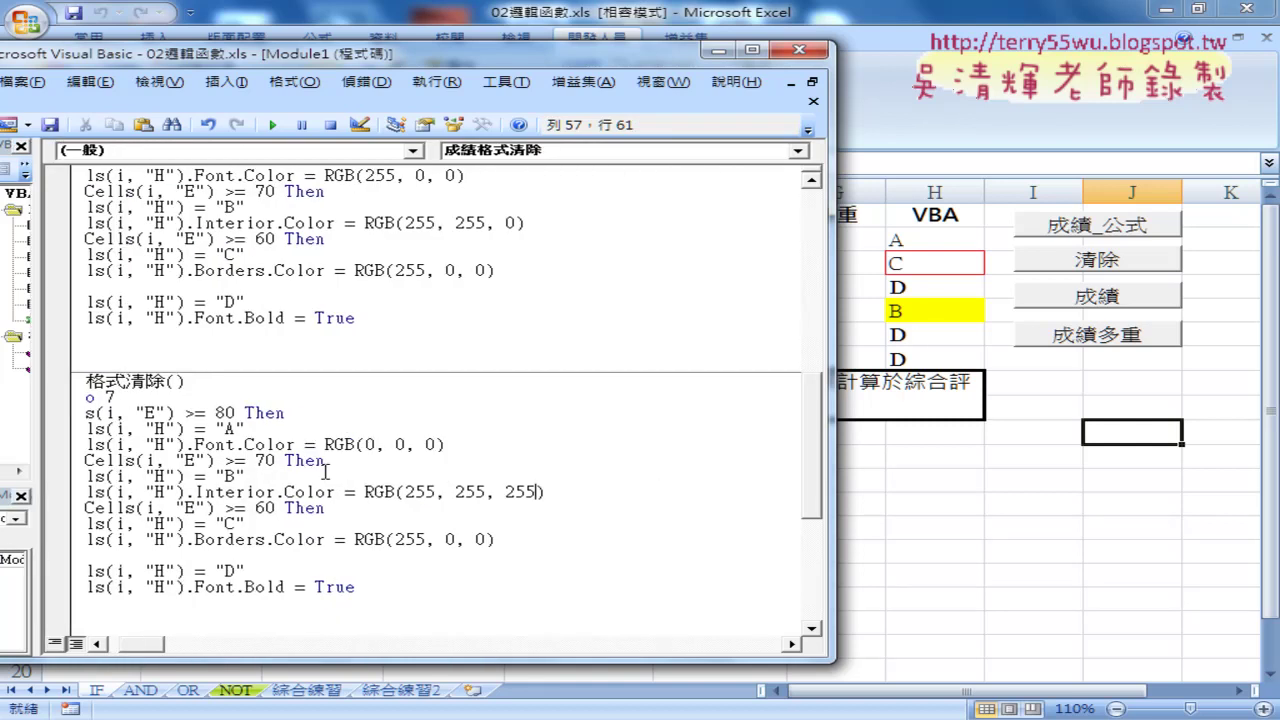
{"action": "left_click", "coordinate": [343, 492]}
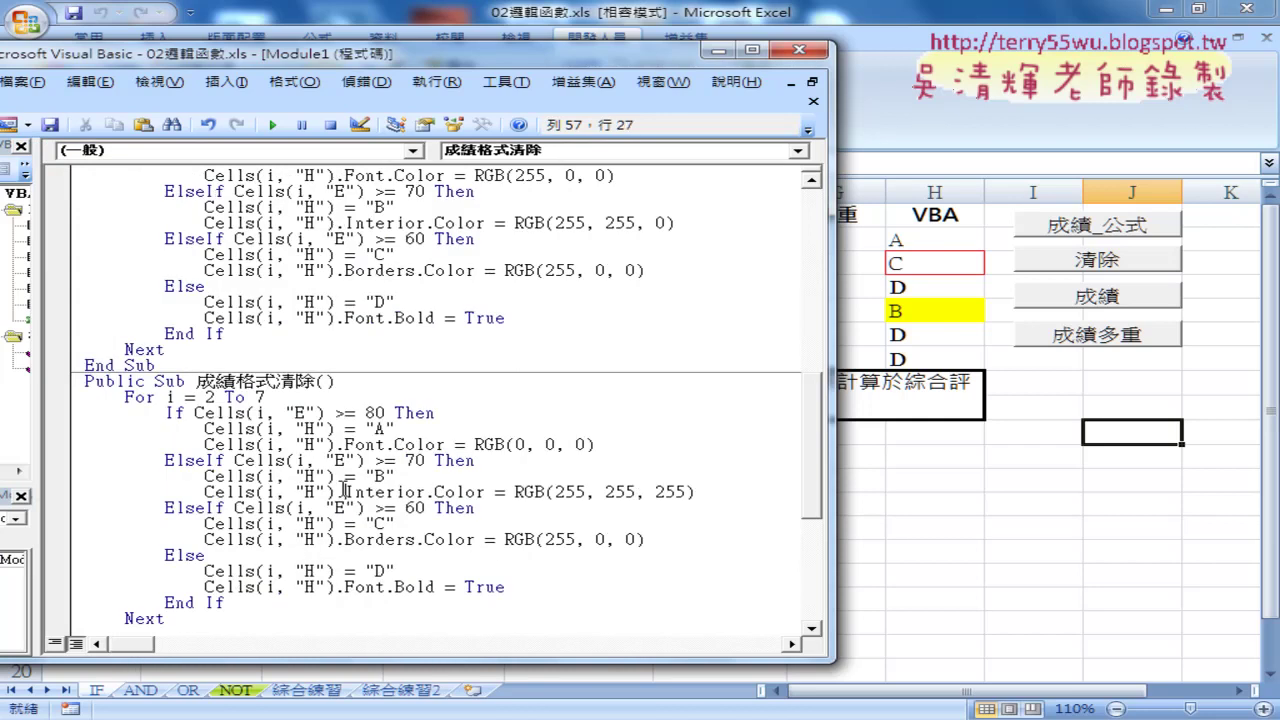
Step: Replace the B-grade fill RGB(255, 255, 255) with xlNone and rerun 成績格式清除
{"action": "left_click", "coordinate": [273, 126]}
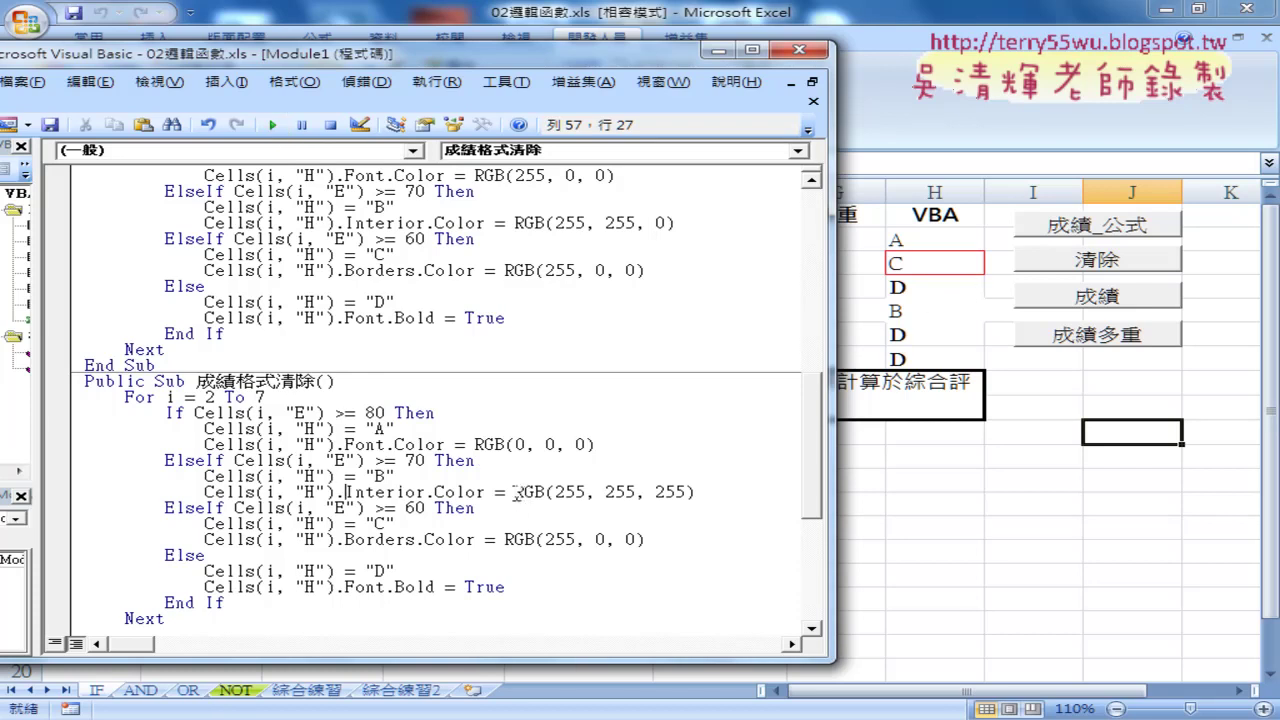
{"action": "left_click_drag", "start_coordinate": [515, 492], "coordinate": [703, 492]}
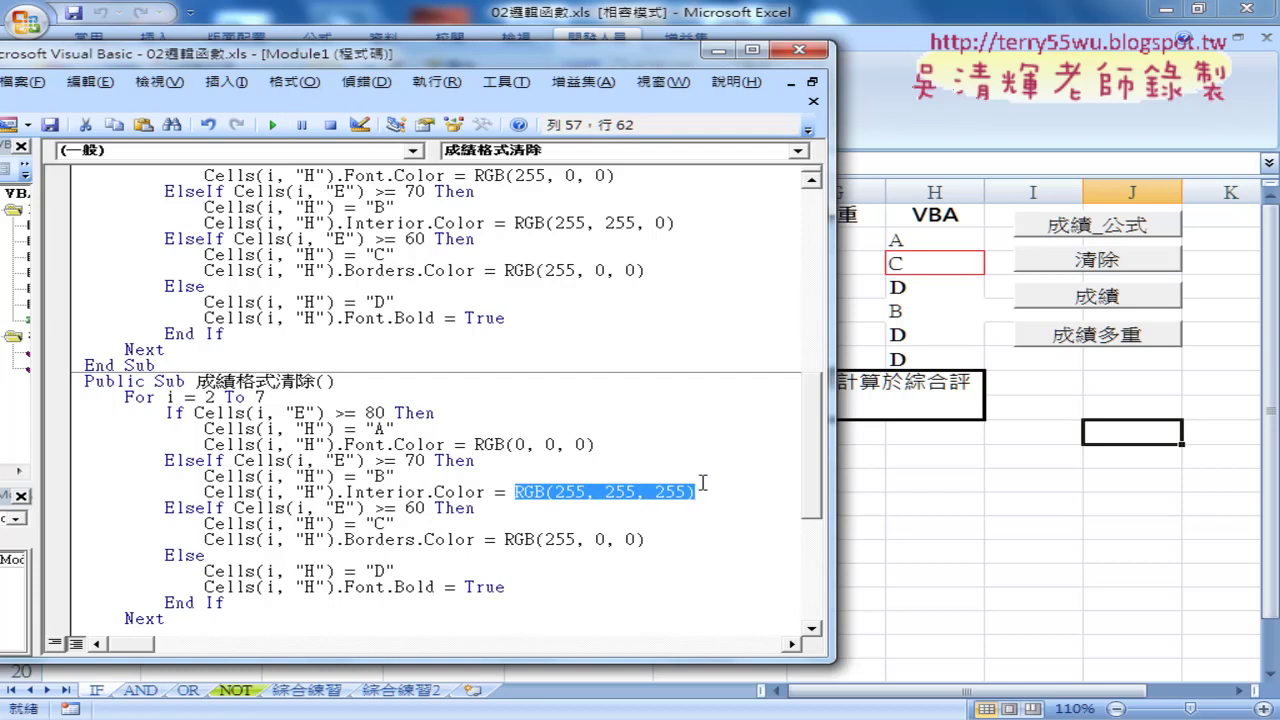
{"action": "key", "text": "Delete"}
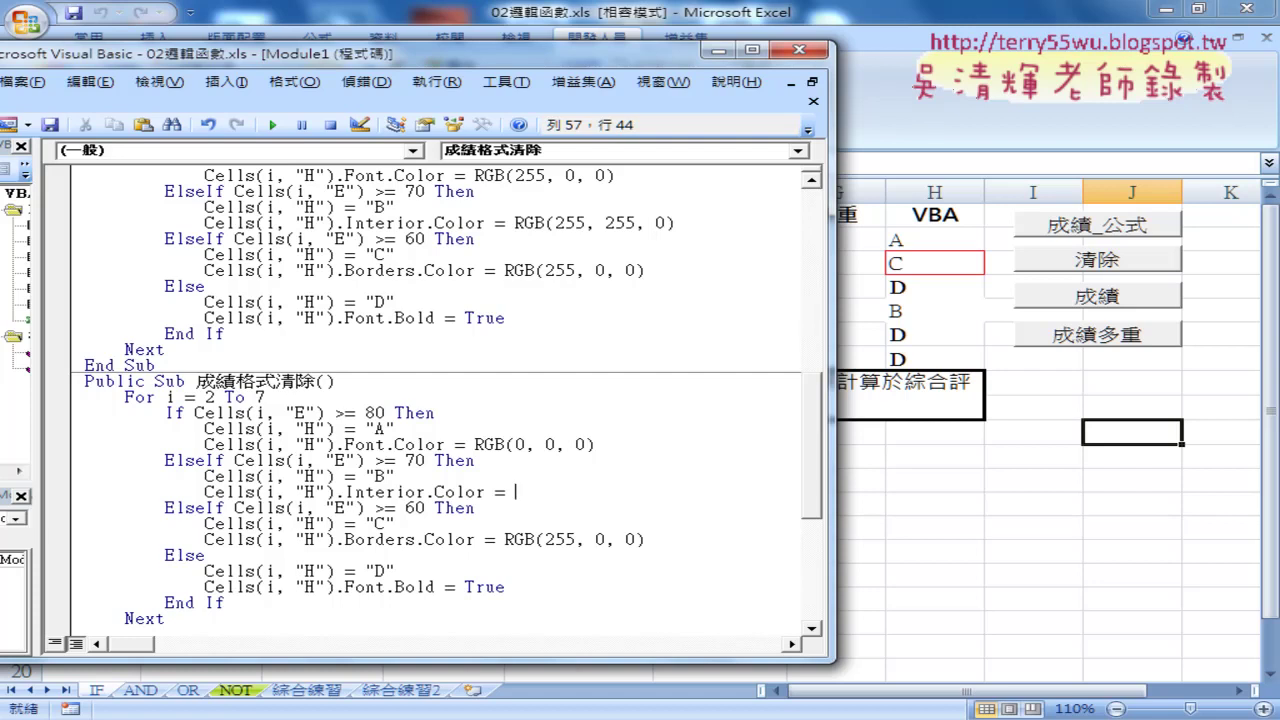
{"action": "key", "text": "ctrl+j"}
{"action": "key", "text": "Escape"}
{"action": "type", "text": "xlno"}
{"action": "type", "text": "ne"}
{"action": "left_click_drag", "start_coordinate": [535, 492], "coordinate": [514, 491]}
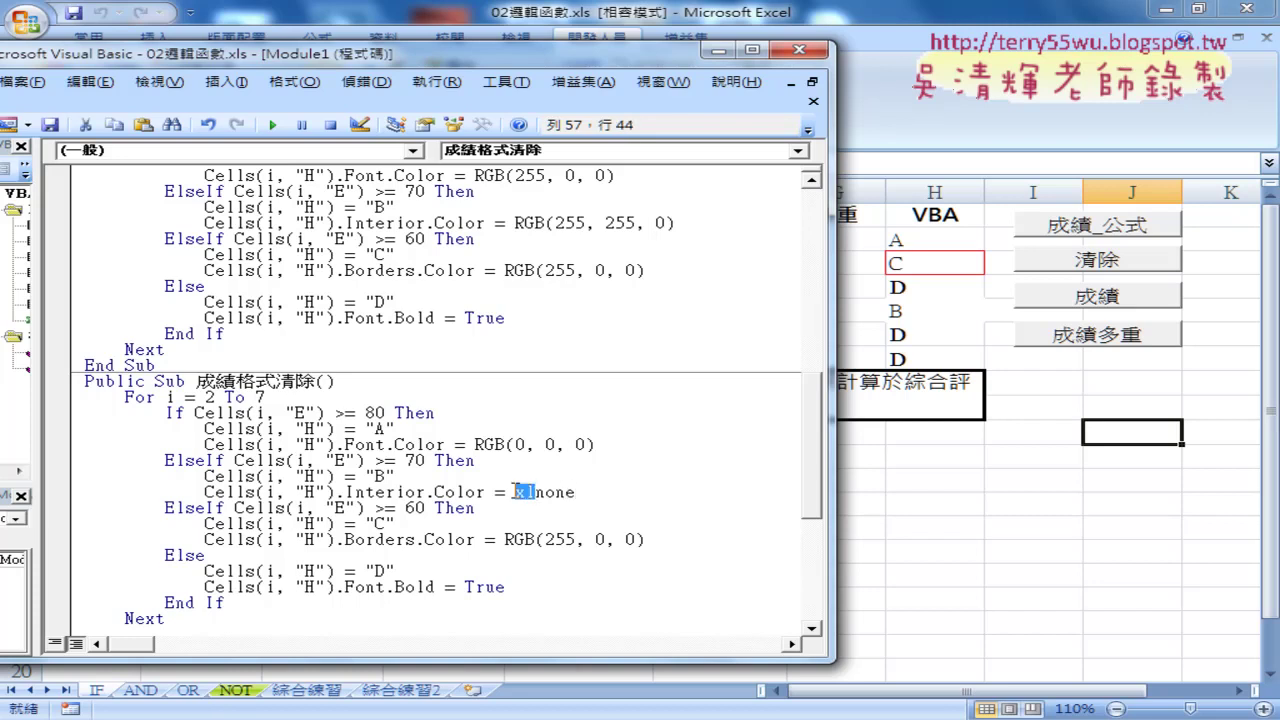
{"action": "left_click", "coordinate": [467, 507]}
{"action": "left_click_drag", "start_coordinate": [578, 492], "coordinate": [527, 493]}
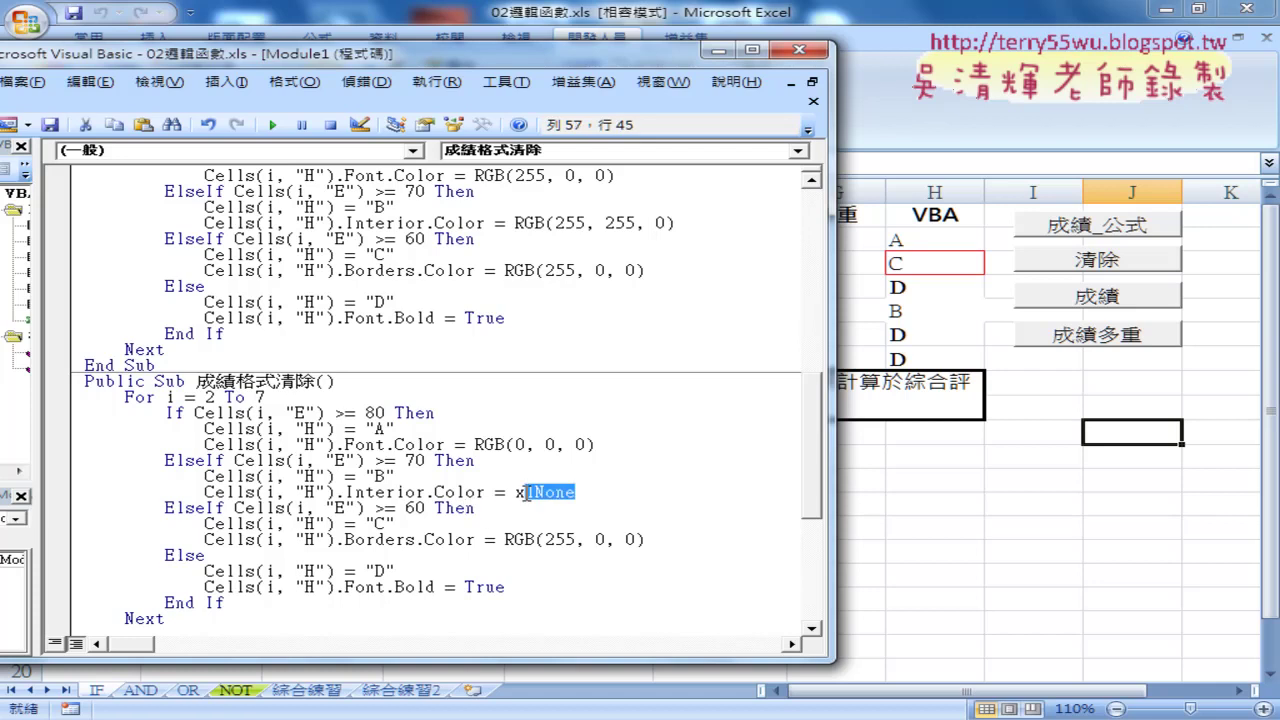
{"action": "left_click", "coordinate": [445, 492]}
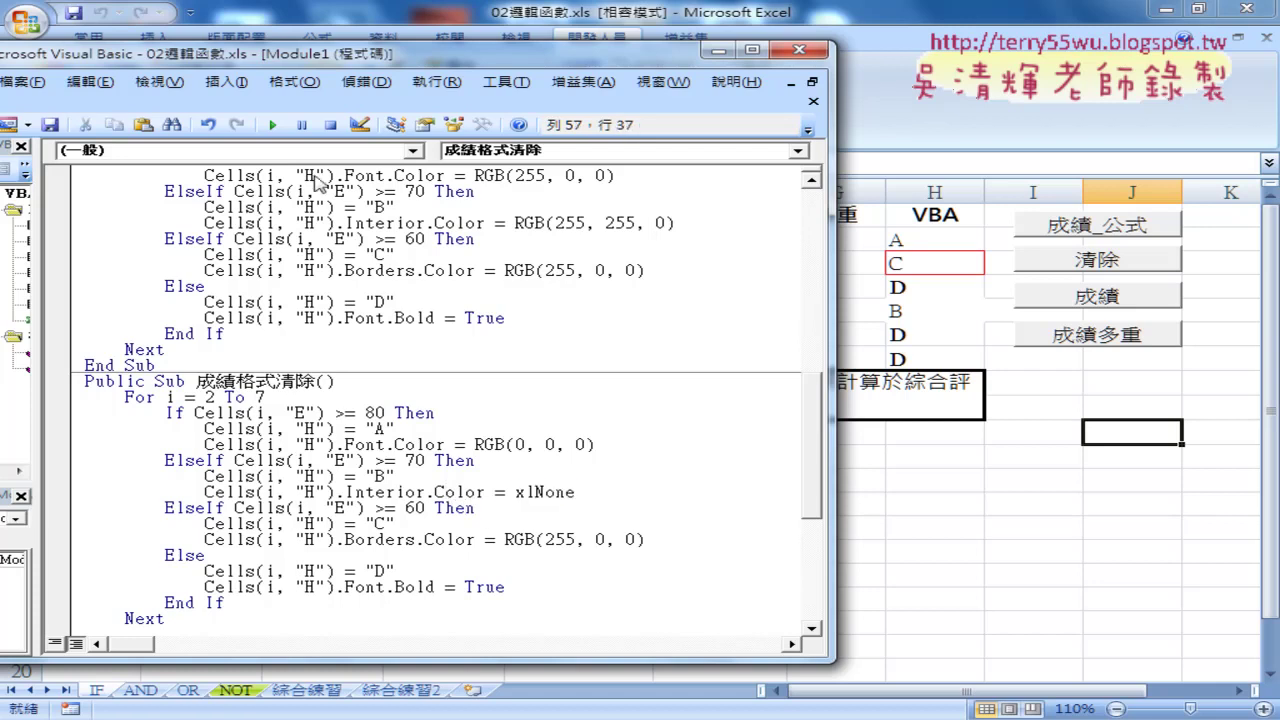
{"action": "left_click", "coordinate": [272, 127]}
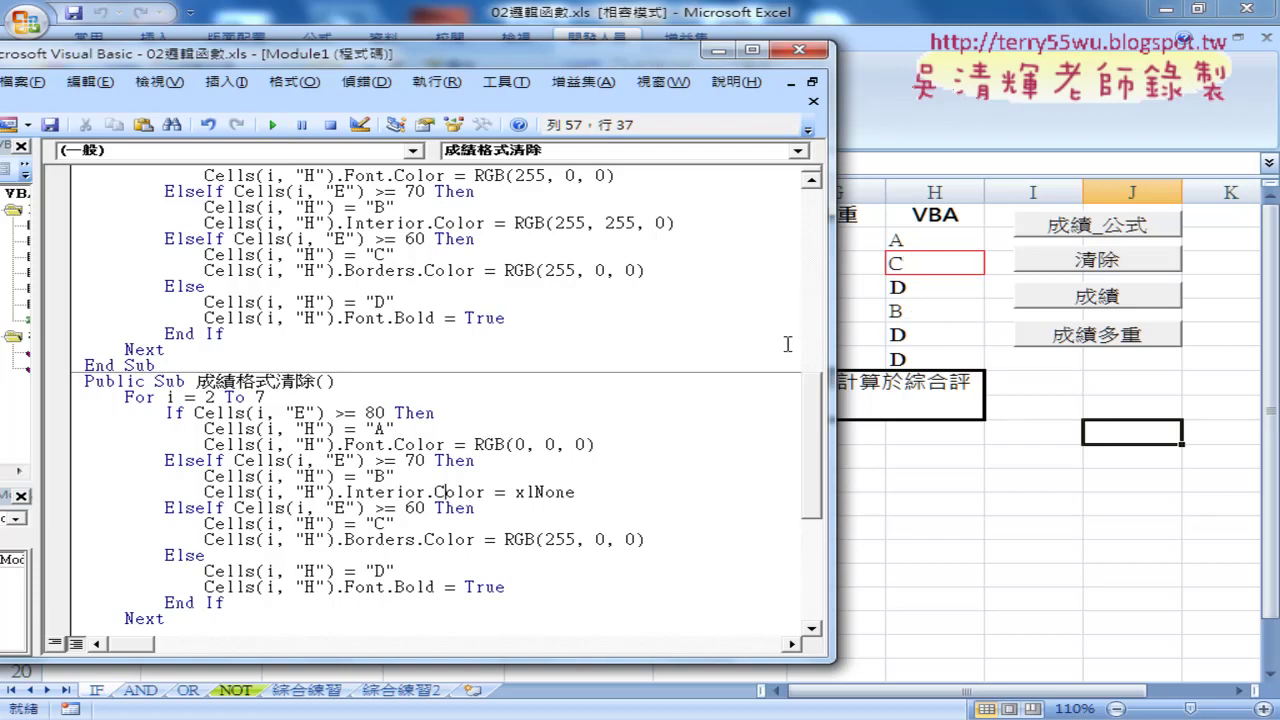
{"action": "left_click_drag", "start_coordinate": [515, 492], "coordinate": [580, 492]}
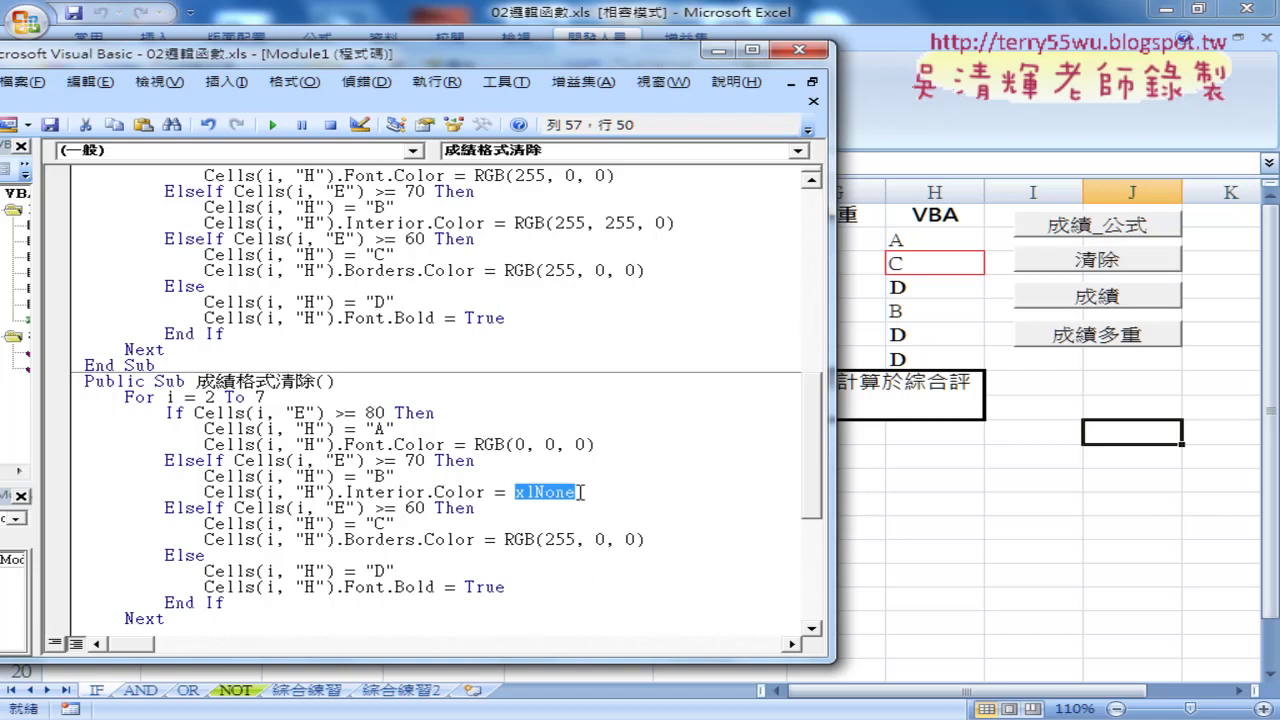
Step: Copy xlNone and paste it over RGB(255, 0, 0) on the C-grade Borders.Color line
{"action": "right_click", "coordinate": [578, 492]}
{"action": "left_click", "coordinate": [592, 208]}
{"action": "left_click_drag", "start_coordinate": [505, 540], "coordinate": [646, 540]}
{"action": "right_click", "coordinate": [626, 545]}
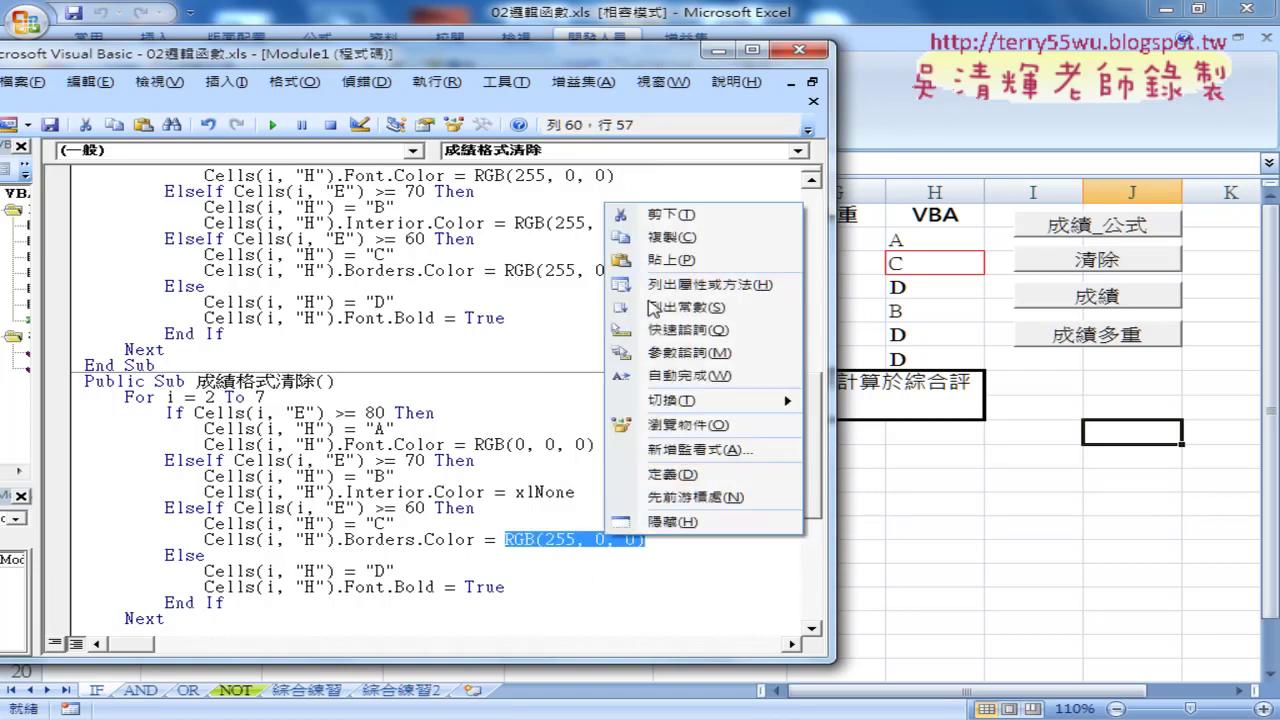
{"action": "left_click", "coordinate": [668, 259]}
{"action": "left_click_drag", "start_coordinate": [505, 540], "coordinate": [567, 540]}
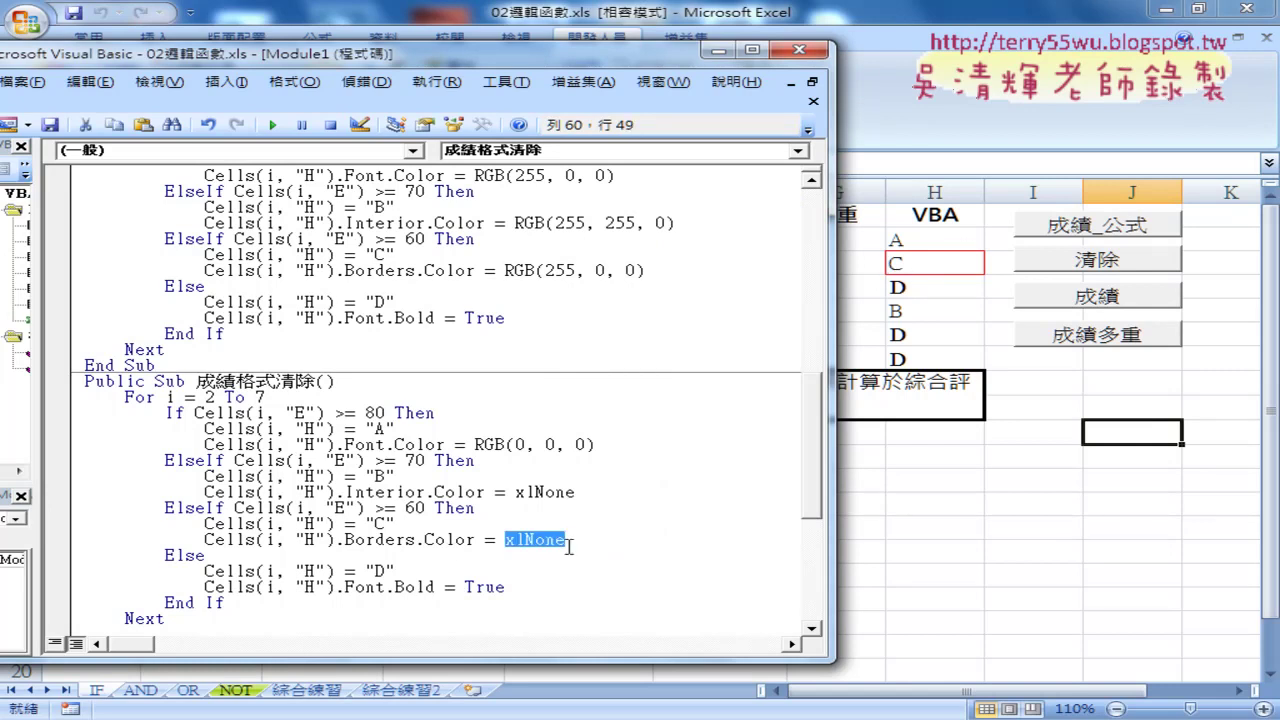
Step: Run 成績格式清除 to test removing the C grade's red border in column H
{"action": "left_click", "coordinate": [274, 127]}
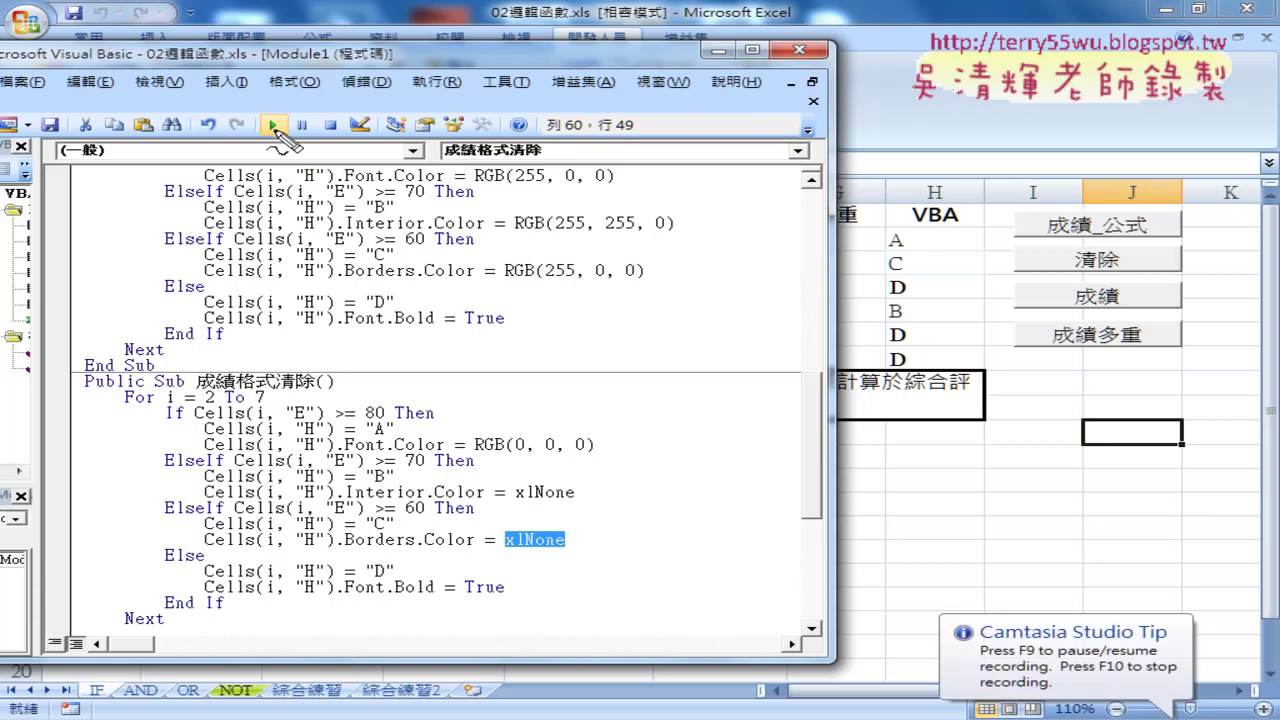
{"action": "mouse_move", "coordinate": [857, 241]}
{"action": "left_mouse_down"}
{"action": "mouse_move", "coordinate": [854, 275]}
{"action": "mouse_move", "coordinate": [976, 232]}
{"action": "mouse_move", "coordinate": [840, 289]}
{"action": "left_mouse_up"}
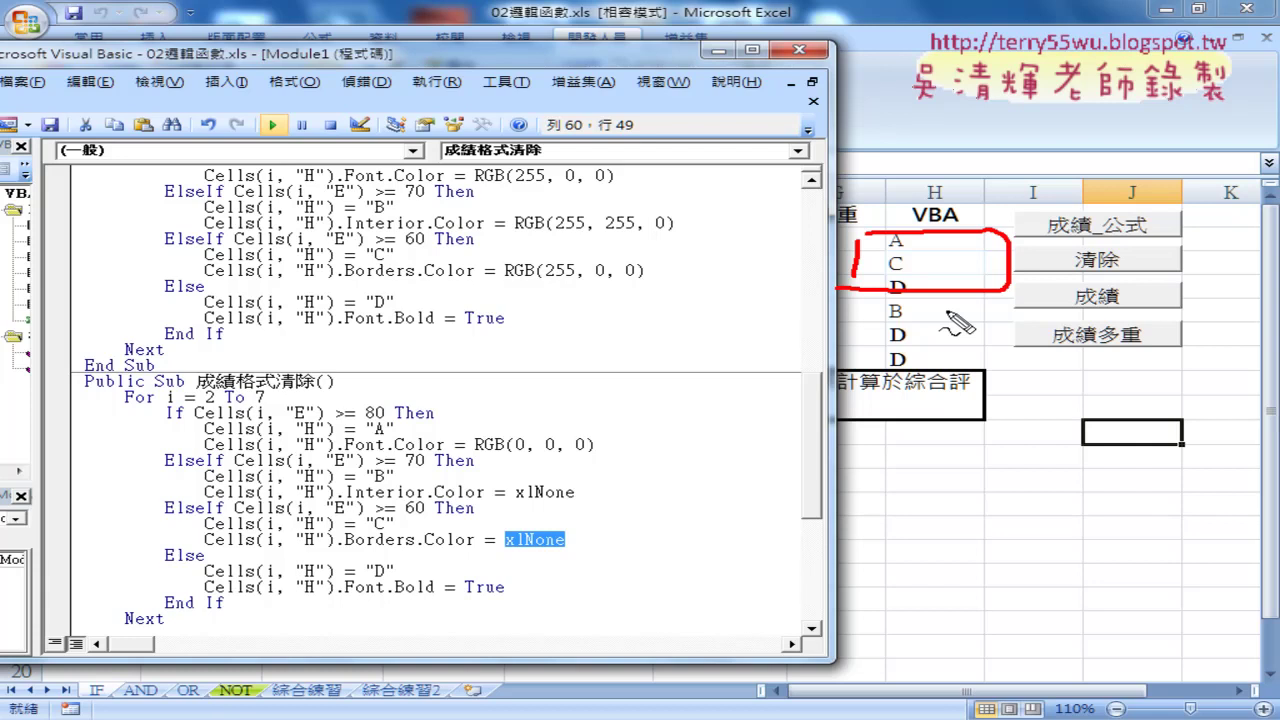
Step: Change the C-grade line to Borders.ColorIndex = xlNone and rerun the macro
{"action": "key", "text": "Escape"}
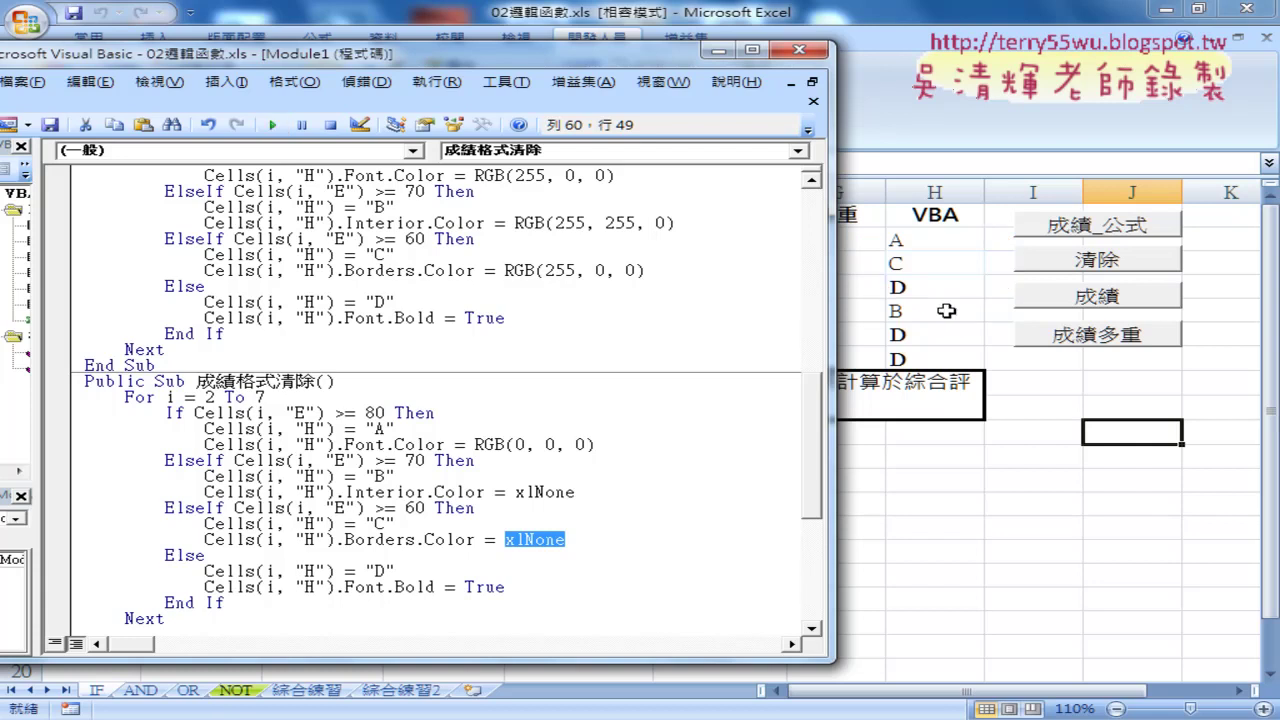
{"action": "left_click", "coordinate": [475, 540]}
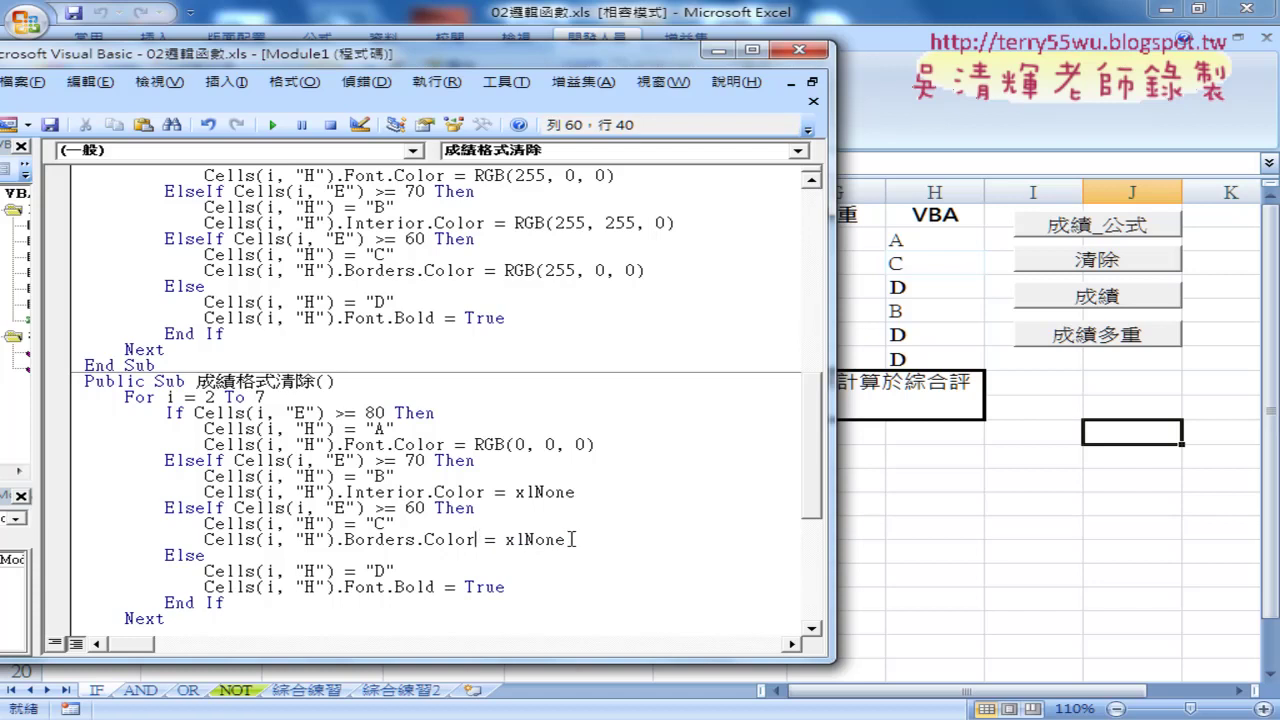
{"action": "type", "text": "in"}
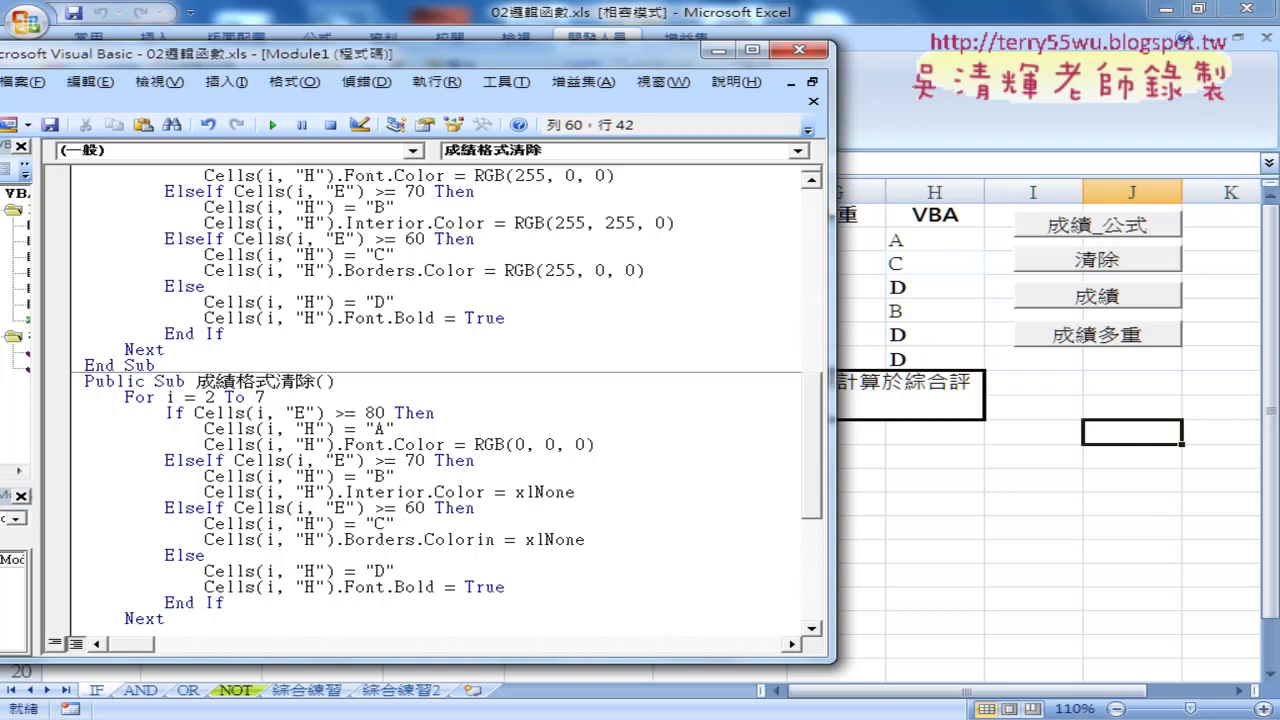
{"action": "type", "text": "dex"}
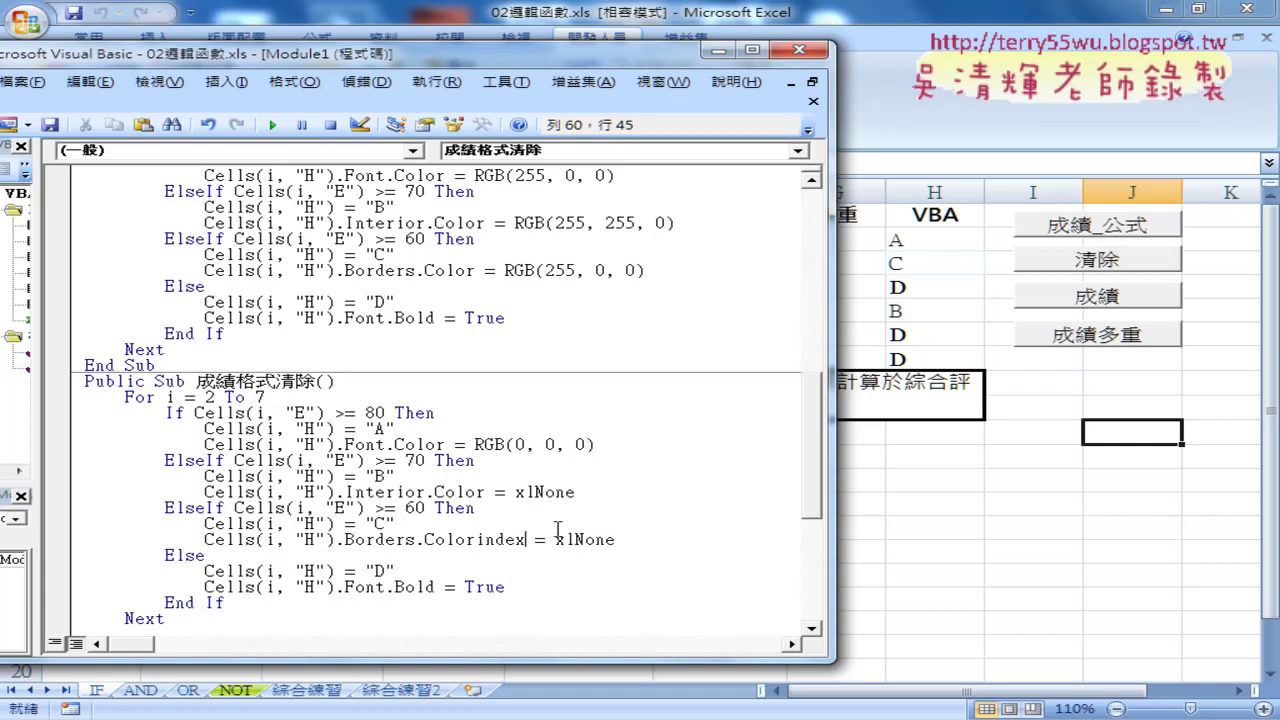
{"action": "left_click", "coordinate": [503, 568]}
{"action": "left_click_drag", "start_coordinate": [476, 540], "coordinate": [524, 540]}
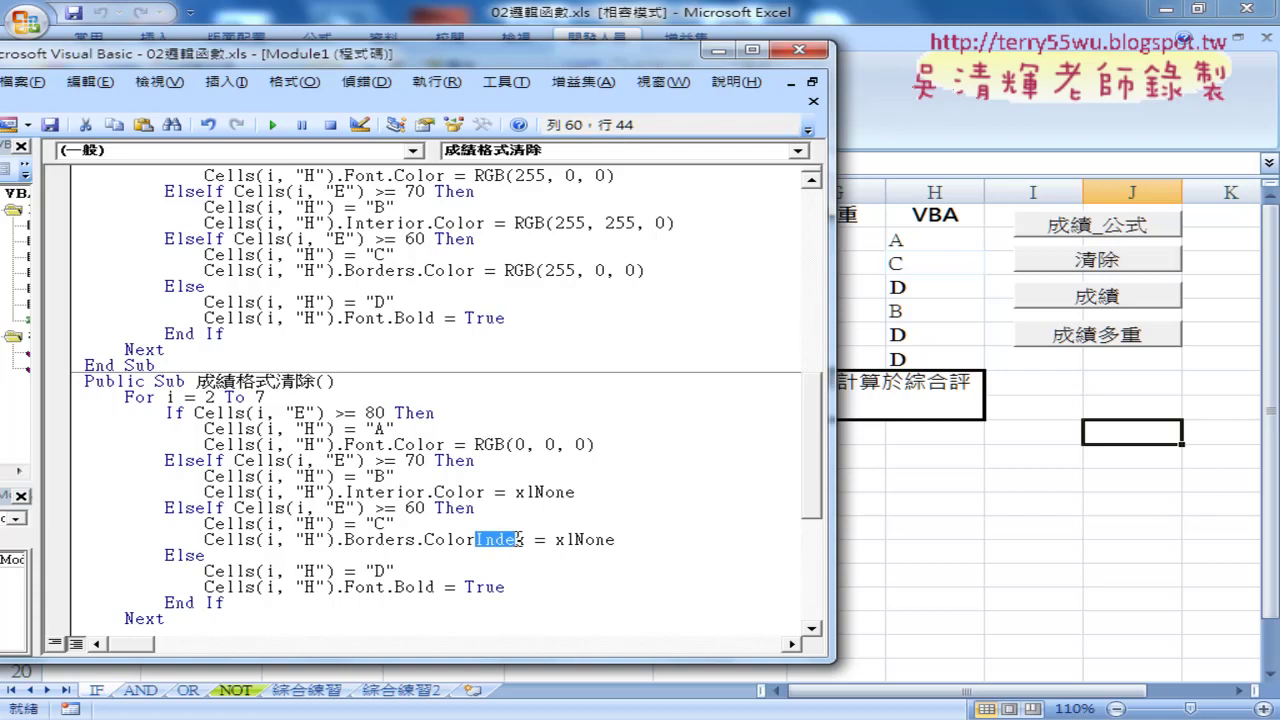
{"action": "left_click", "coordinate": [495, 540]}
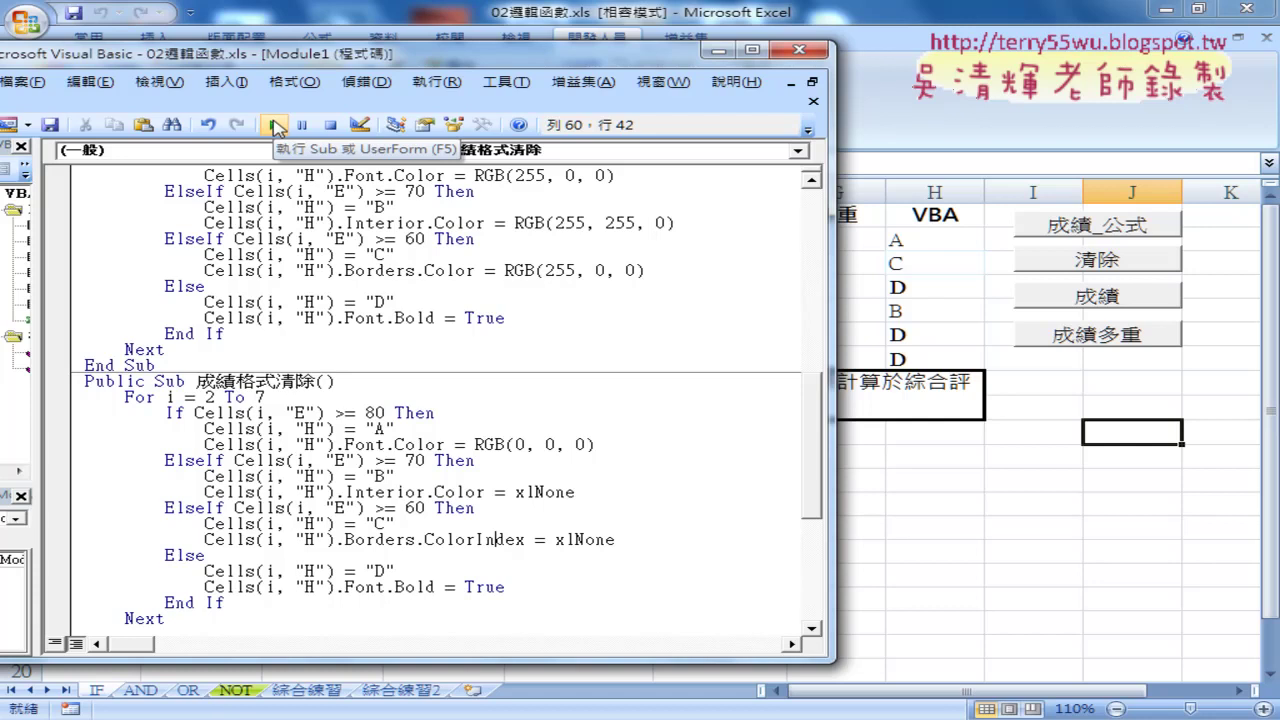
{"action": "left_click", "coordinate": [646, 538]}
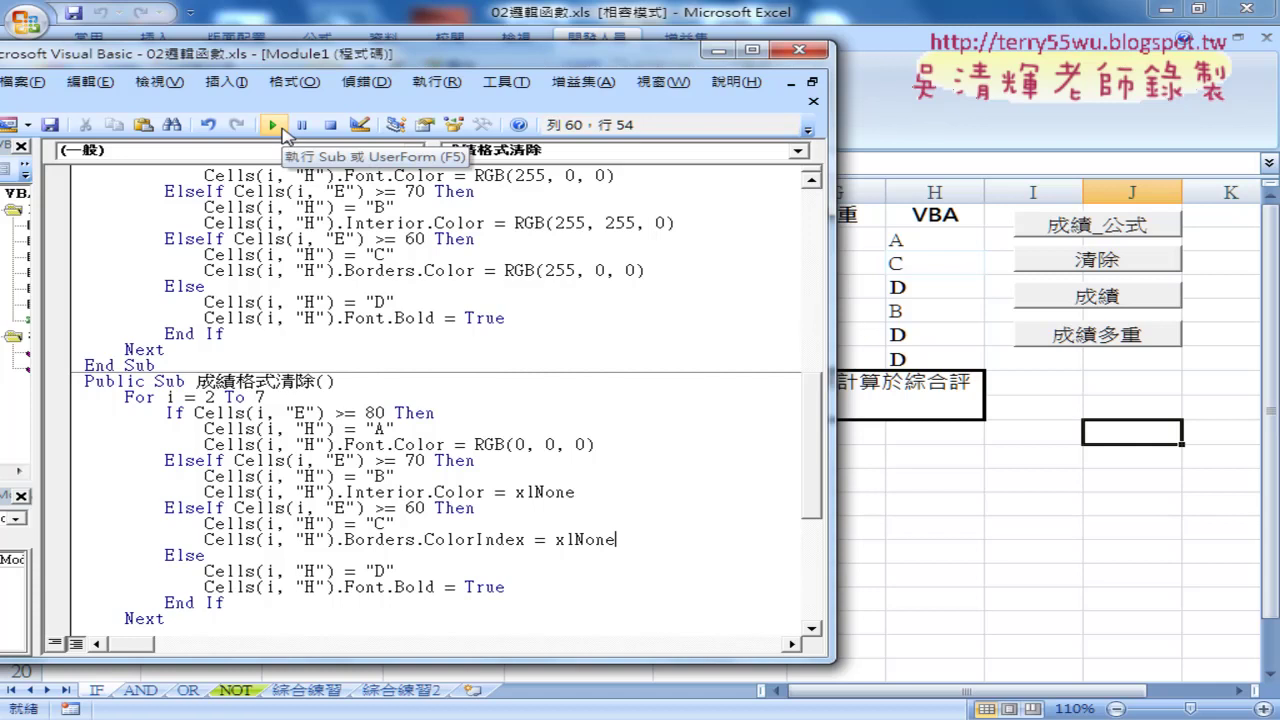
{"action": "left_click", "coordinate": [282, 129]}
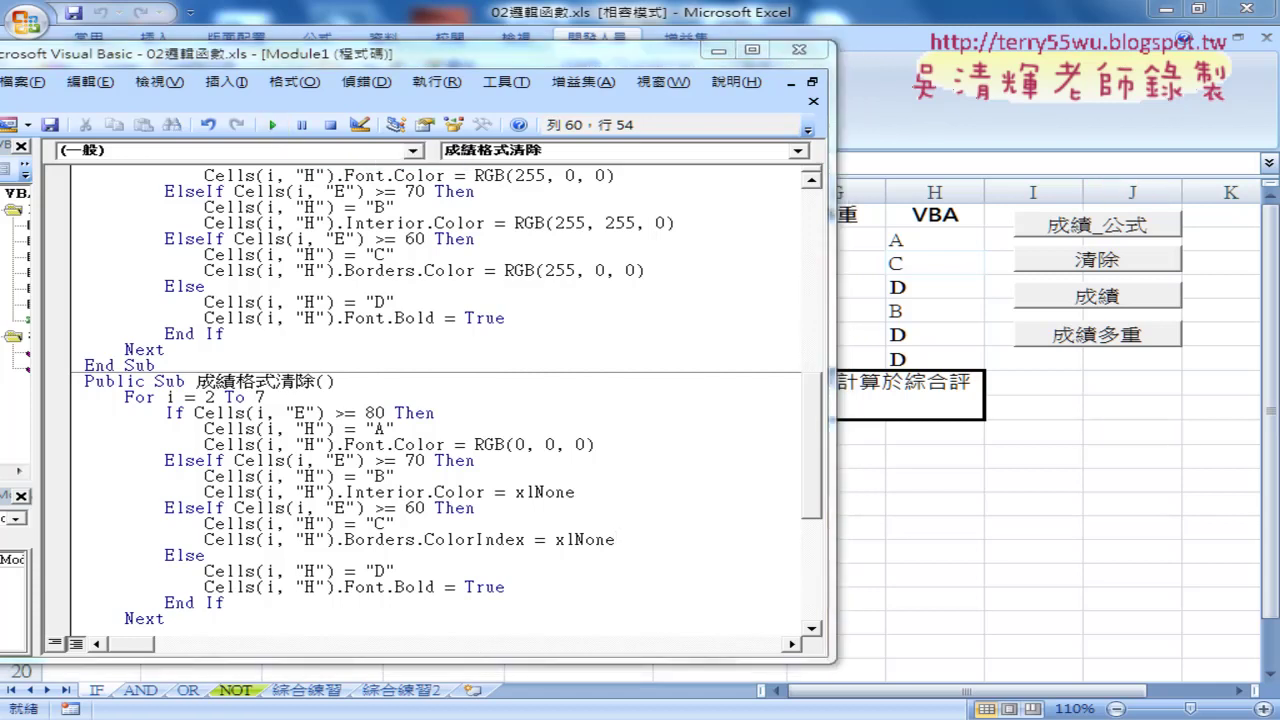
{"action": "key", "text": "alt+Tab"}
{"action": "scroll", "coordinate": [368, 585], "scroll_direction": "down", "scroll_amount": 5}
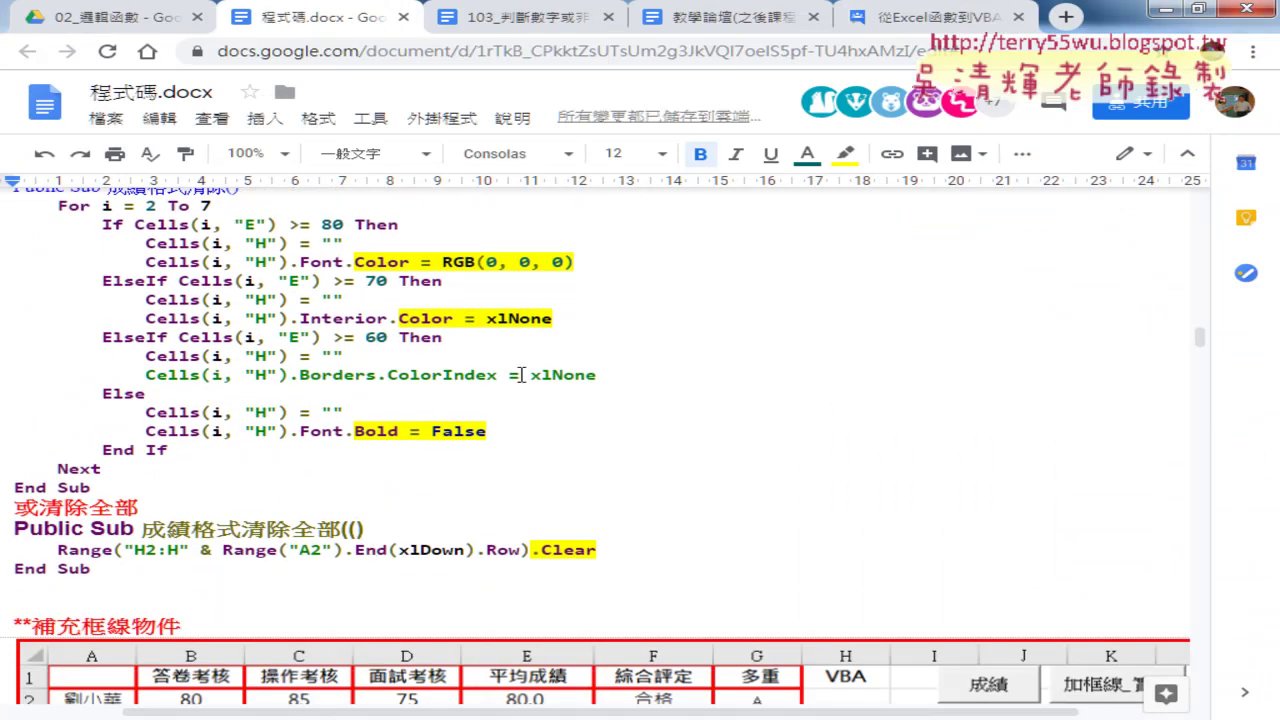
{"action": "left_click_drag", "start_coordinate": [600, 375], "coordinate": [530, 376]}
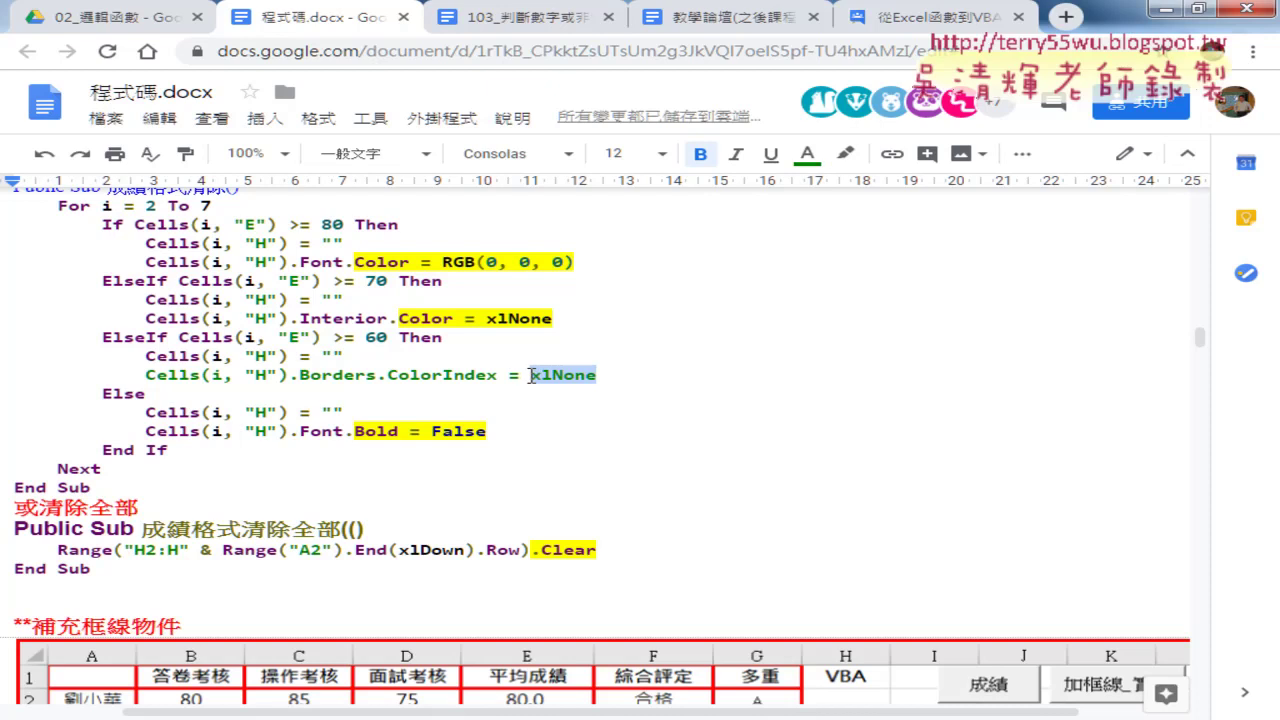
{"action": "key", "text": "F5"}
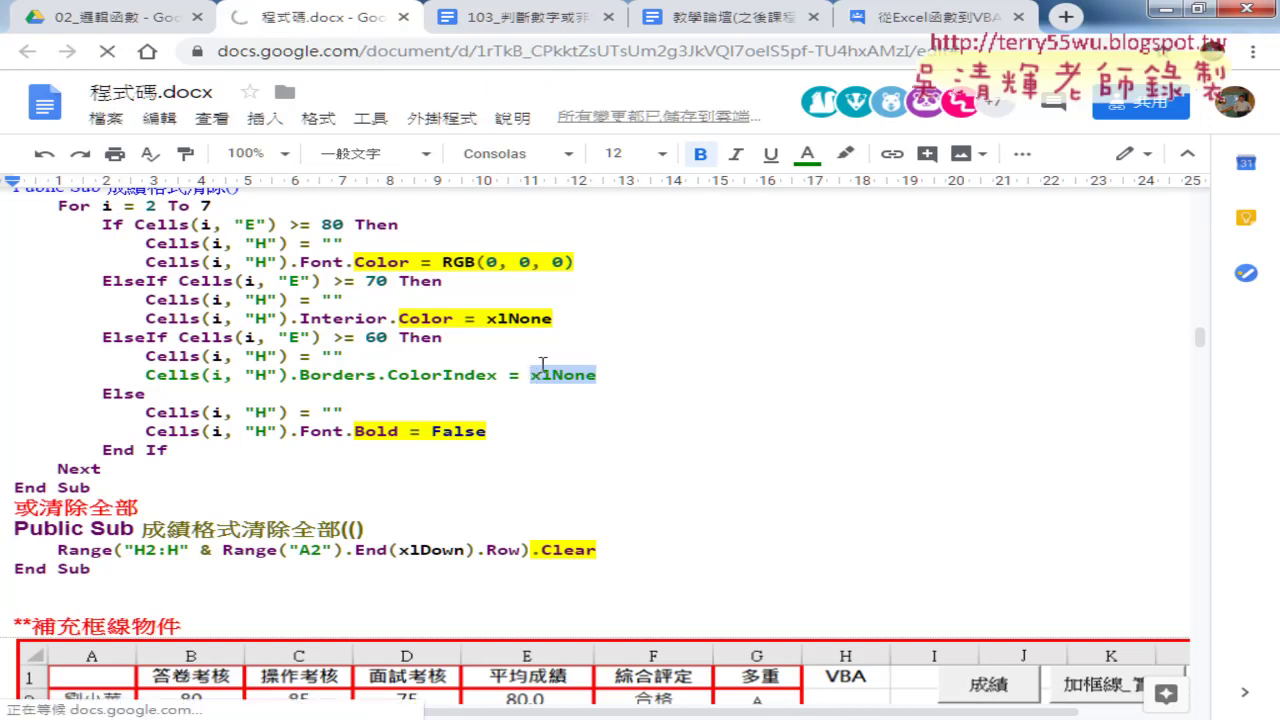
{"action": "left_click", "coordinate": [1160, 14]}
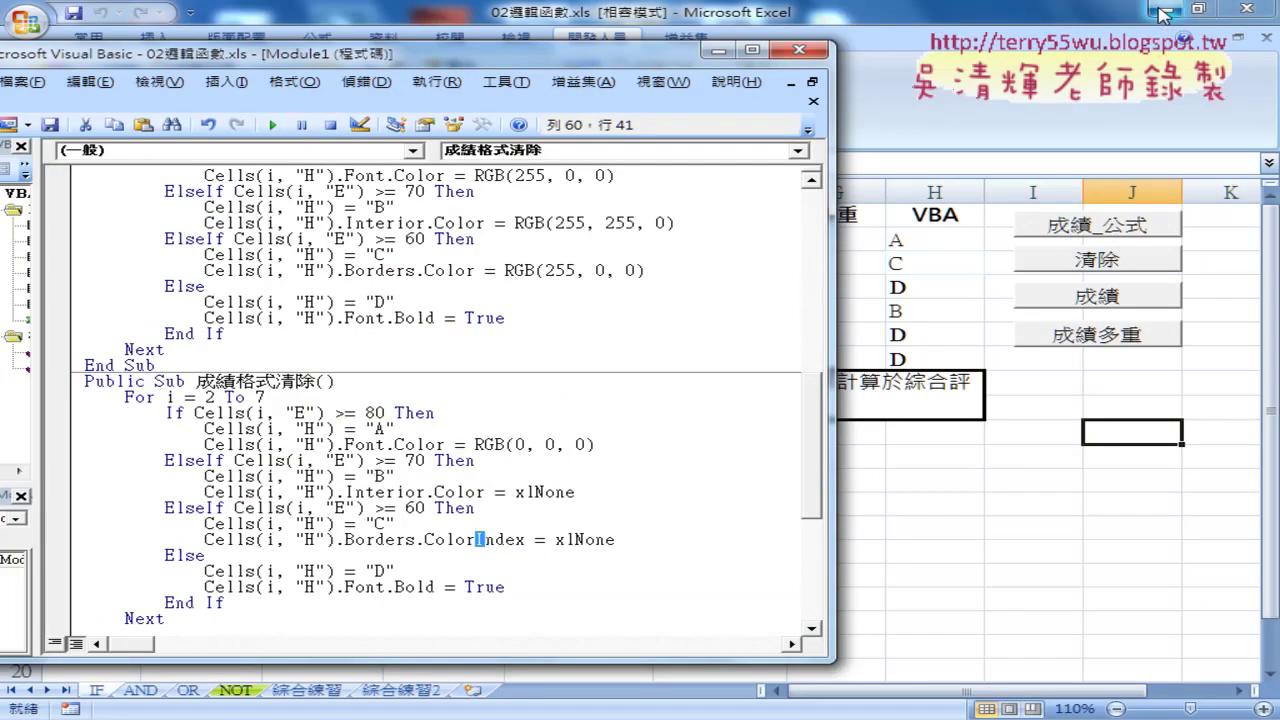
Step: Change the D-grade Font.Bold value from True to False
{"action": "left_click", "coordinate": [526, 540]}
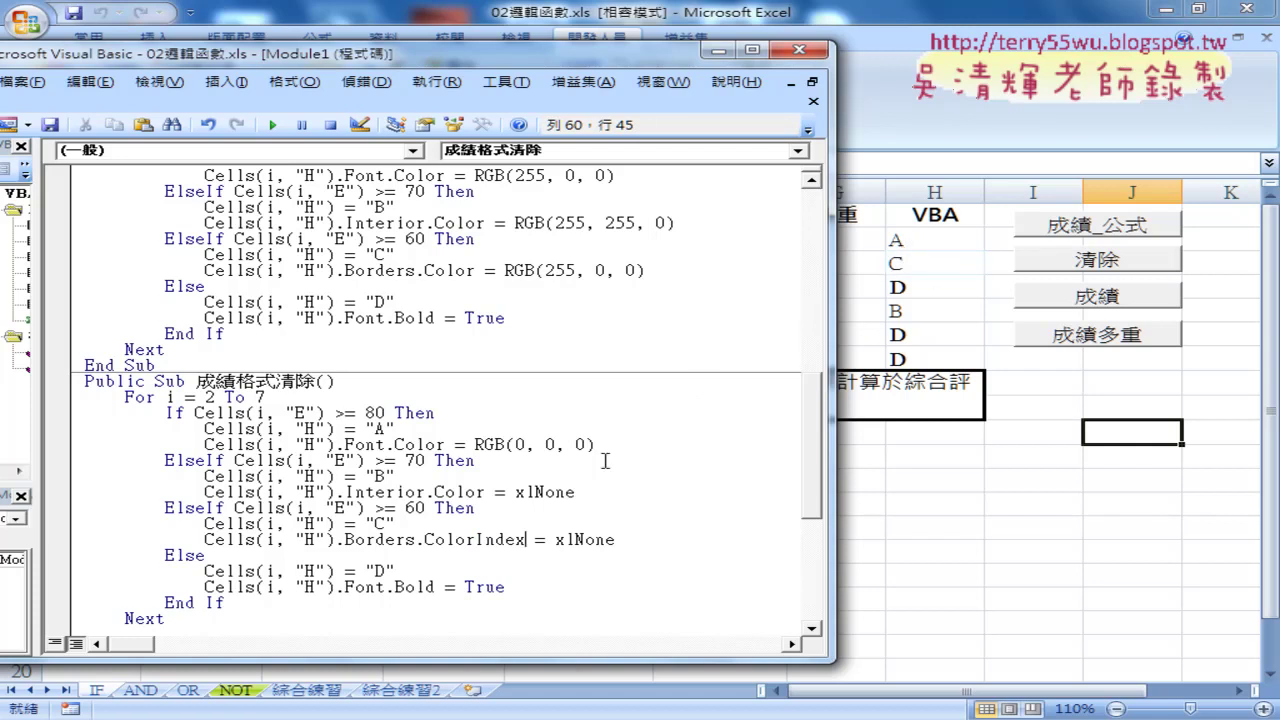
{"action": "double_click", "coordinate": [500, 587]}
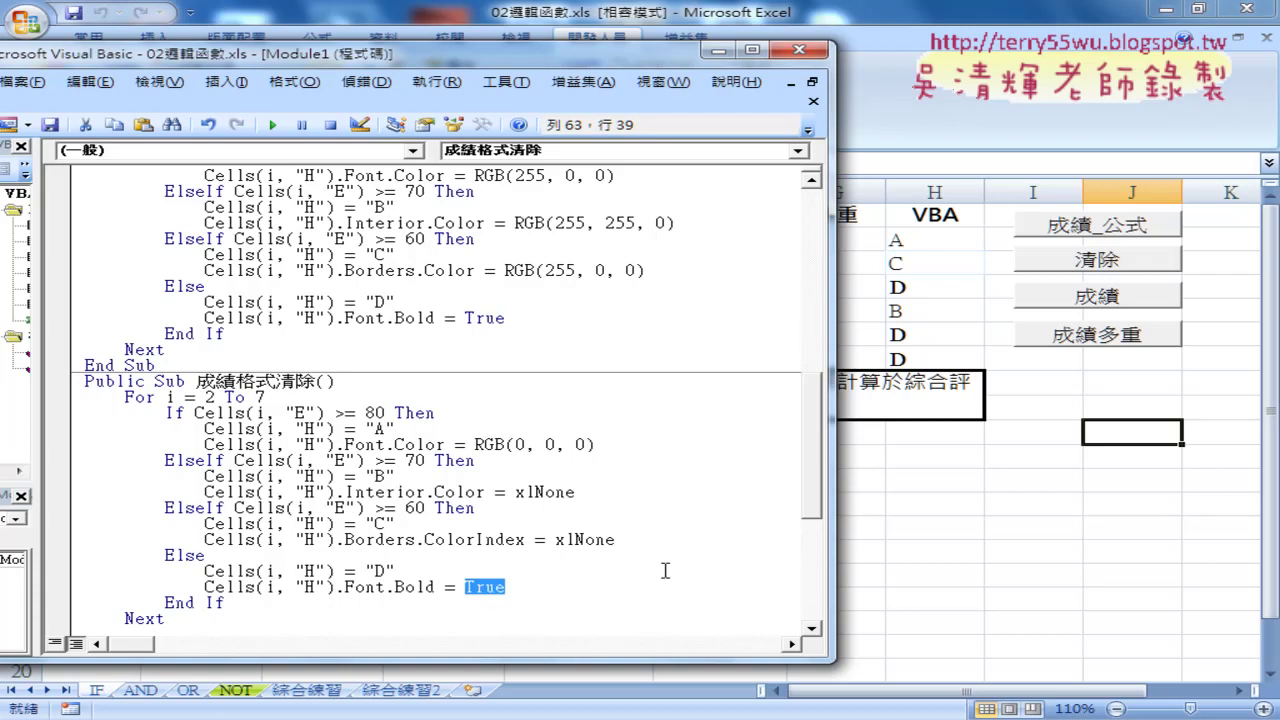
{"action": "type", "text": "f"}
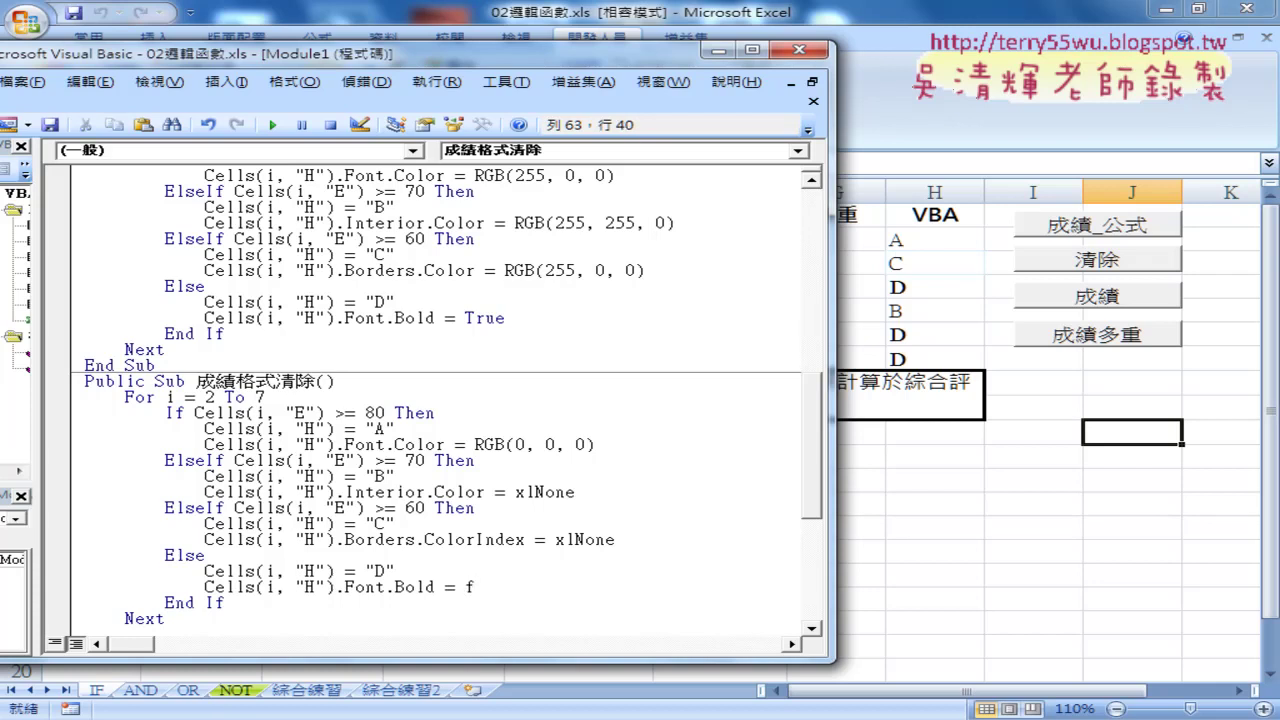
{"action": "type", "text": "a"}
{"action": "type", "text": "lse"}
{"action": "left_click", "coordinate": [565, 510]}
{"action": "left_click", "coordinate": [518, 588]}
{"action": "double_click", "coordinate": [475, 588]}
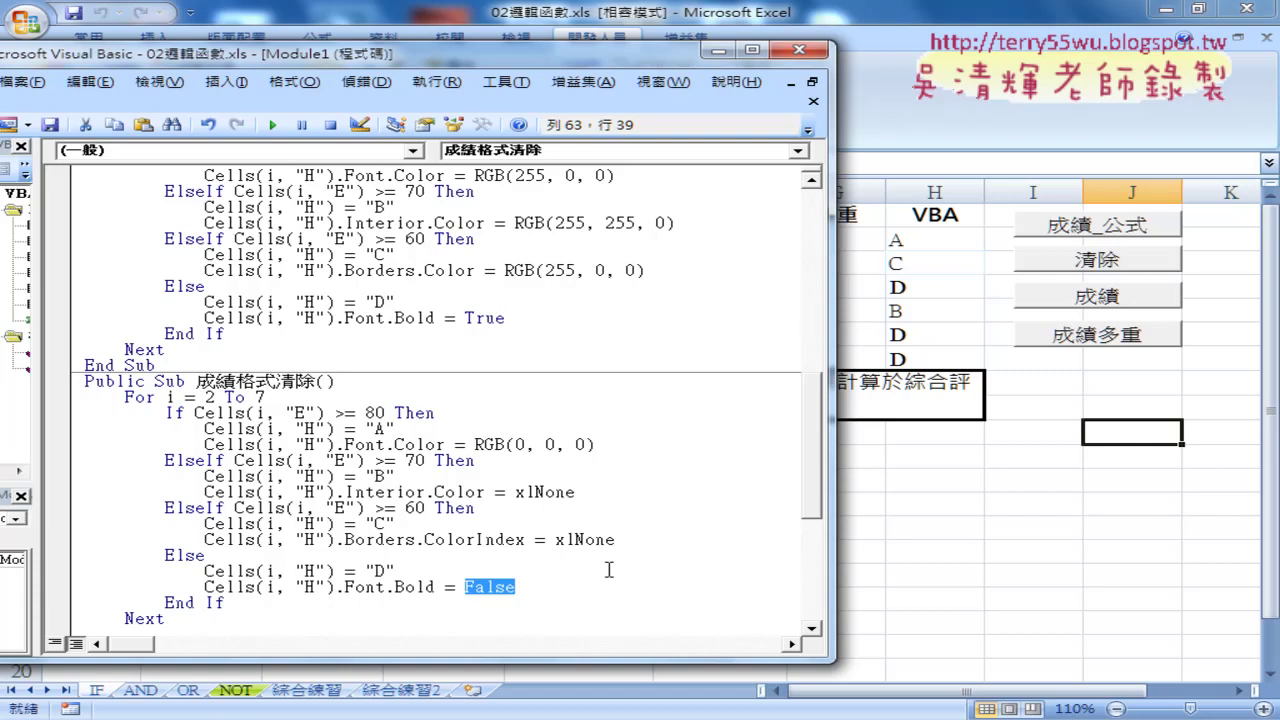
{"action": "type", "text": "0"}
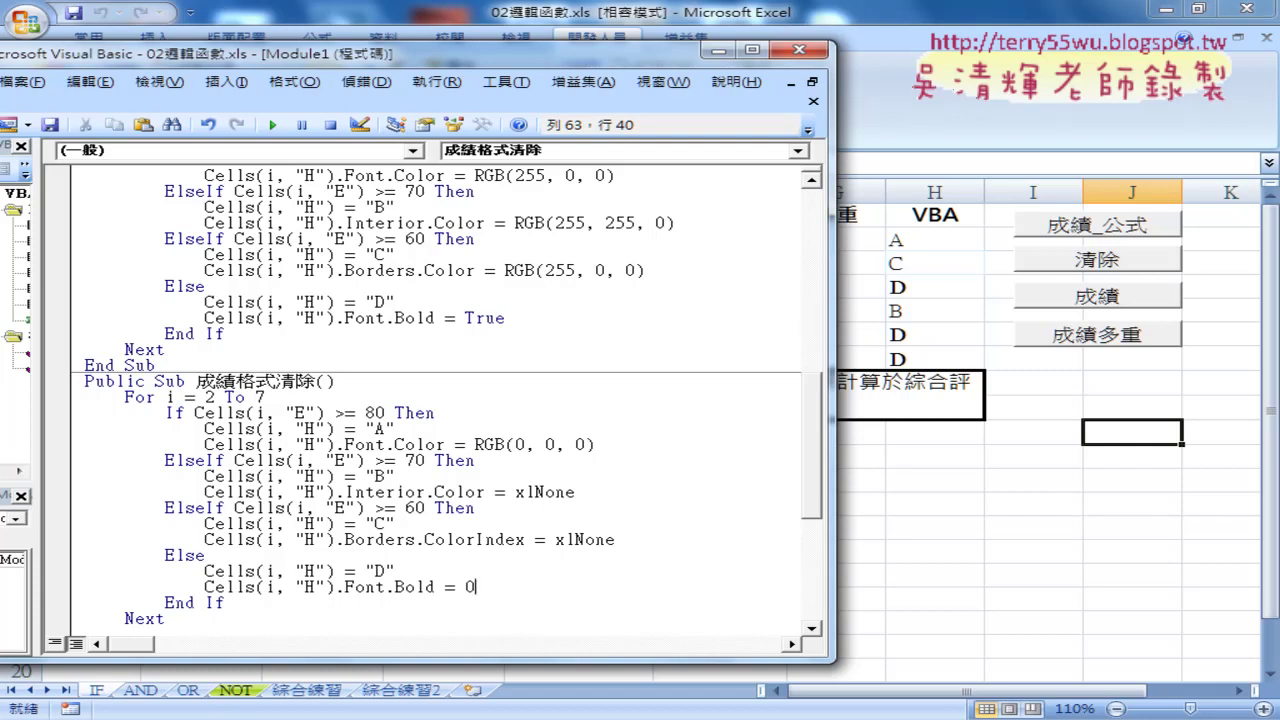
{"action": "key", "text": "ctrl+z"}
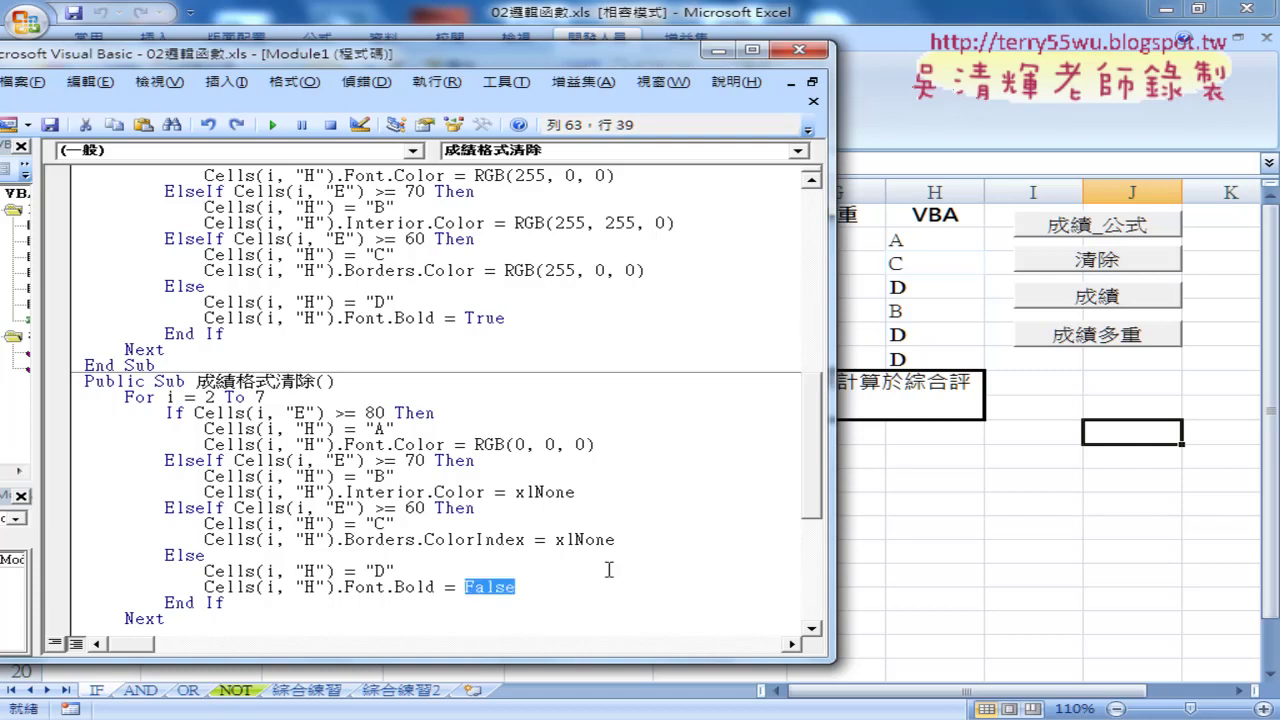
Step: Run 成績格式清除 and select the For i = 2 To 7 … Next loop
{"action": "left_click", "coordinate": [273, 125]}
{"action": "scroll", "coordinate": [242, 612], "scroll_direction": "down", "scroll_amount": 1}
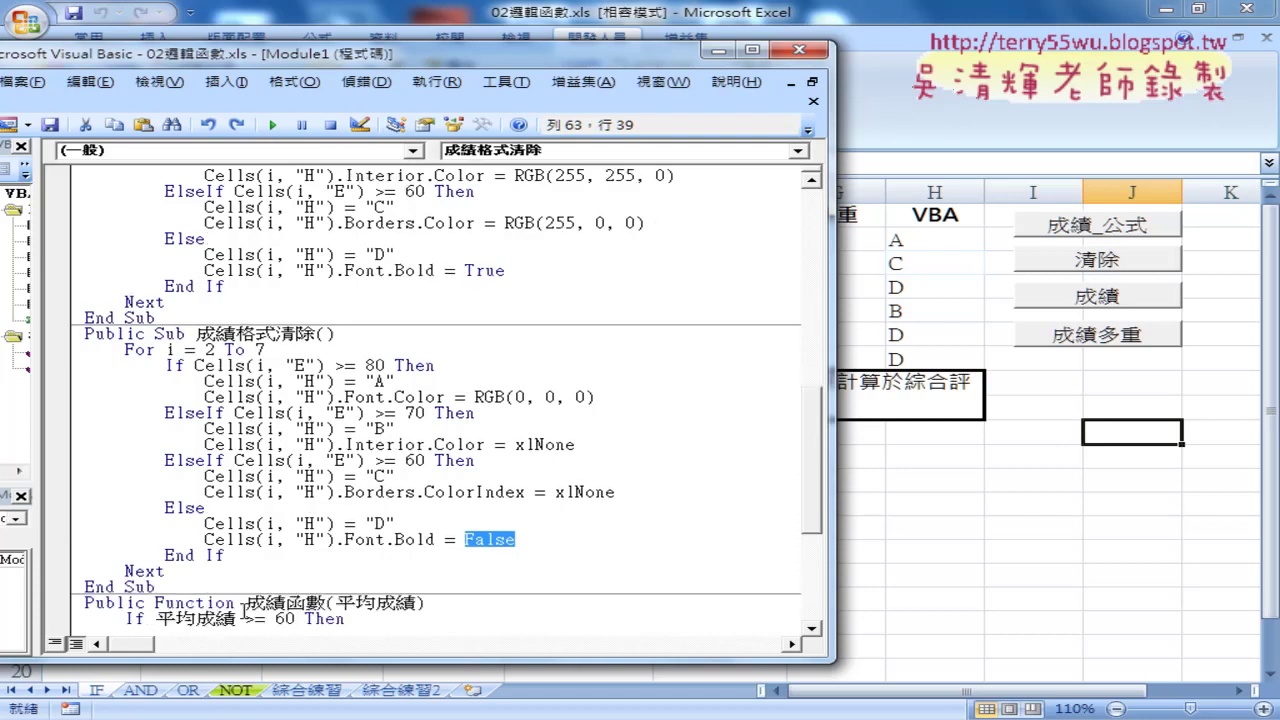
{"action": "left_click_drag", "start_coordinate": [182, 569], "coordinate": [64, 352]}
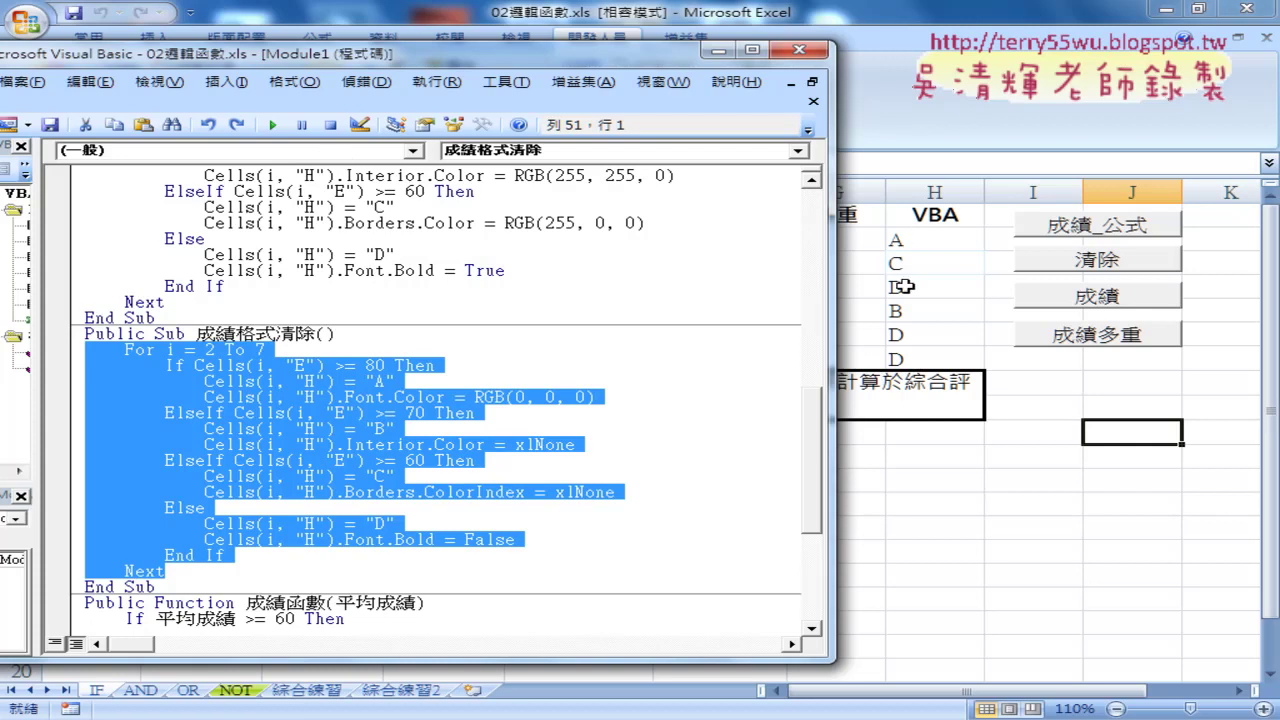
Step: Run 成績多重顏色 to colour the grades and return to the worksheet
{"action": "left_click", "coordinate": [450, 190]}
{"action": "left_click", "coordinate": [272, 125]}
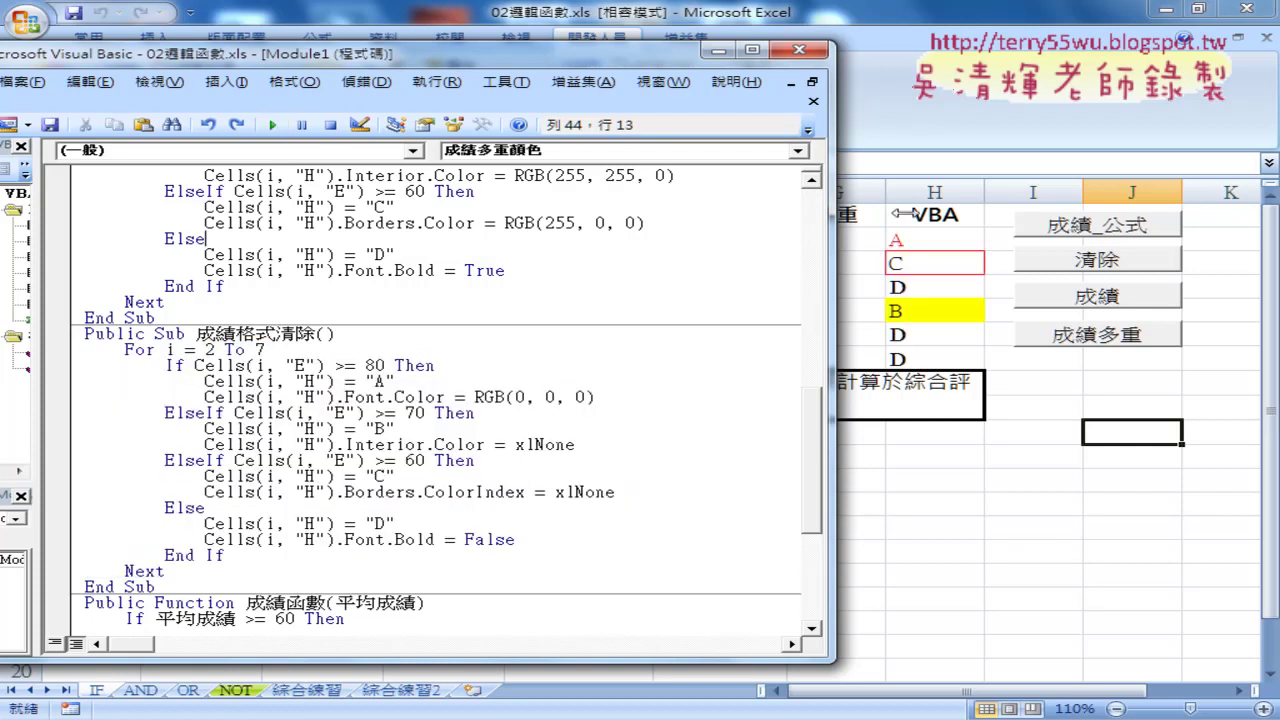
{"action": "left_click", "coordinate": [717, 50]}
Step: Clear all formatting from H2:H7 with Clear Formats on the Home tab
{"action": "left_click_drag", "start_coordinate": [929, 240], "coordinate": [928, 354]}
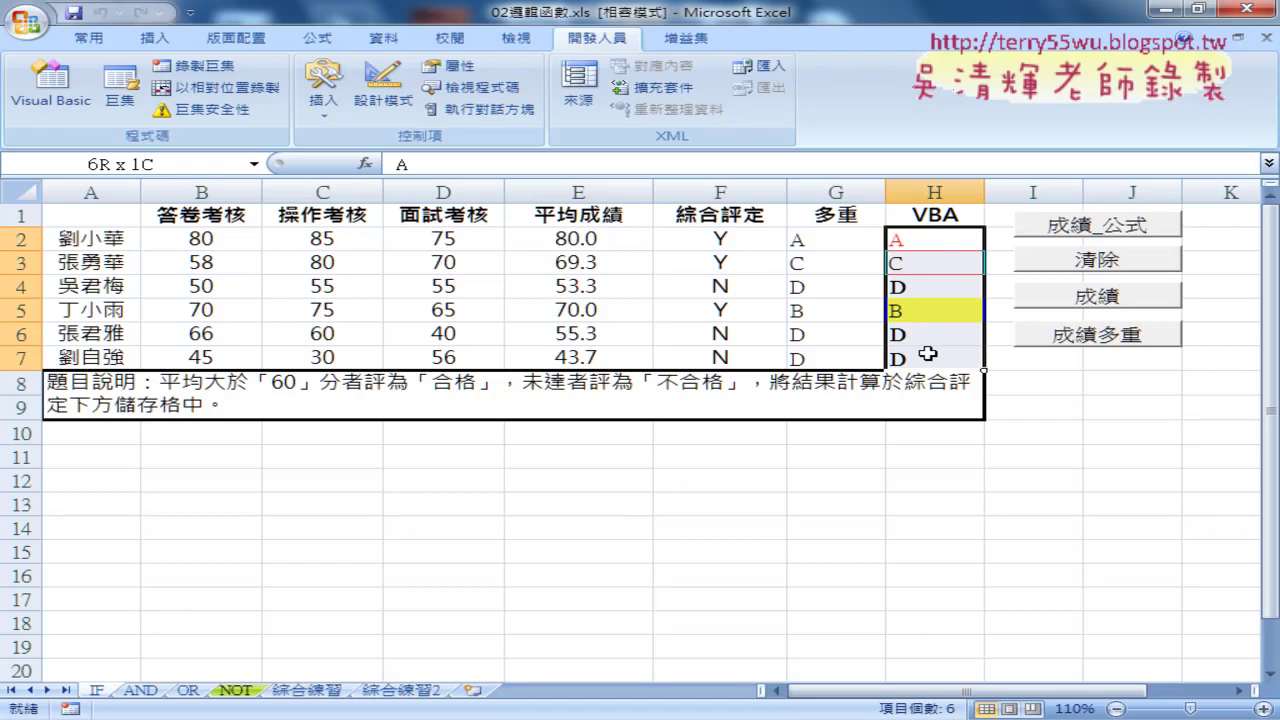
{"action": "left_click", "coordinate": [89, 37]}
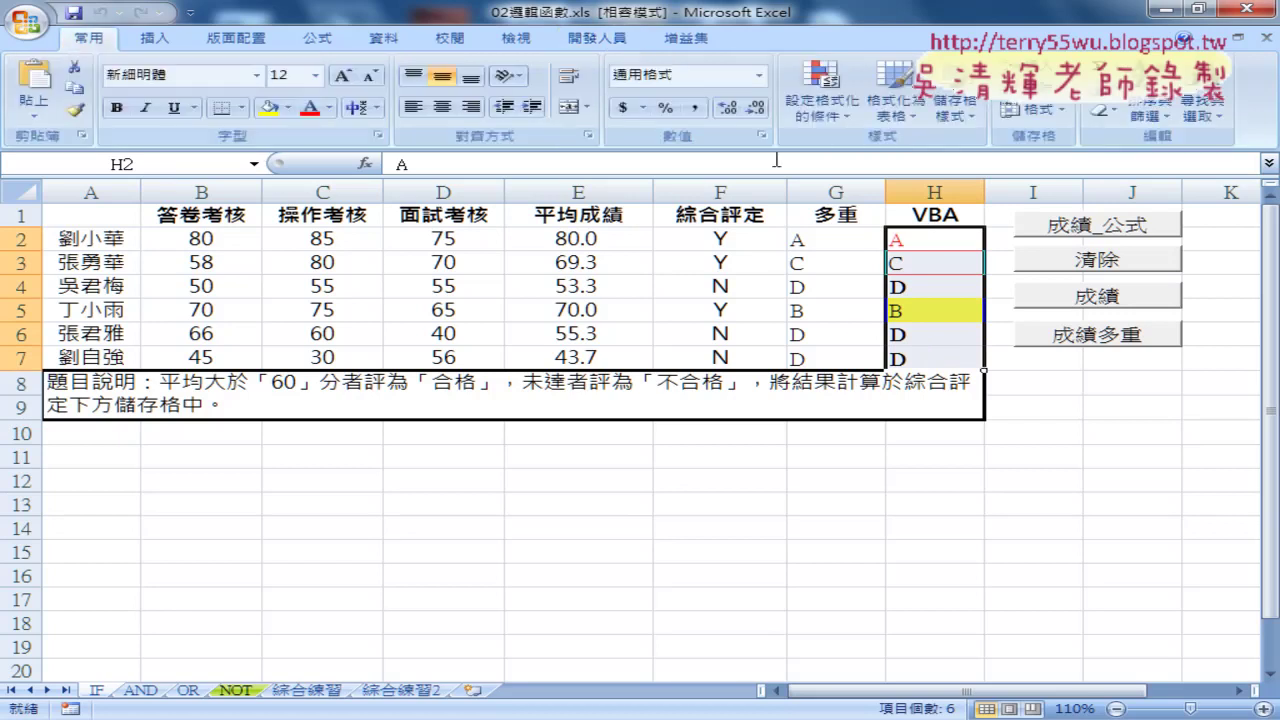
{"action": "left_click", "coordinate": [1025, 110]}
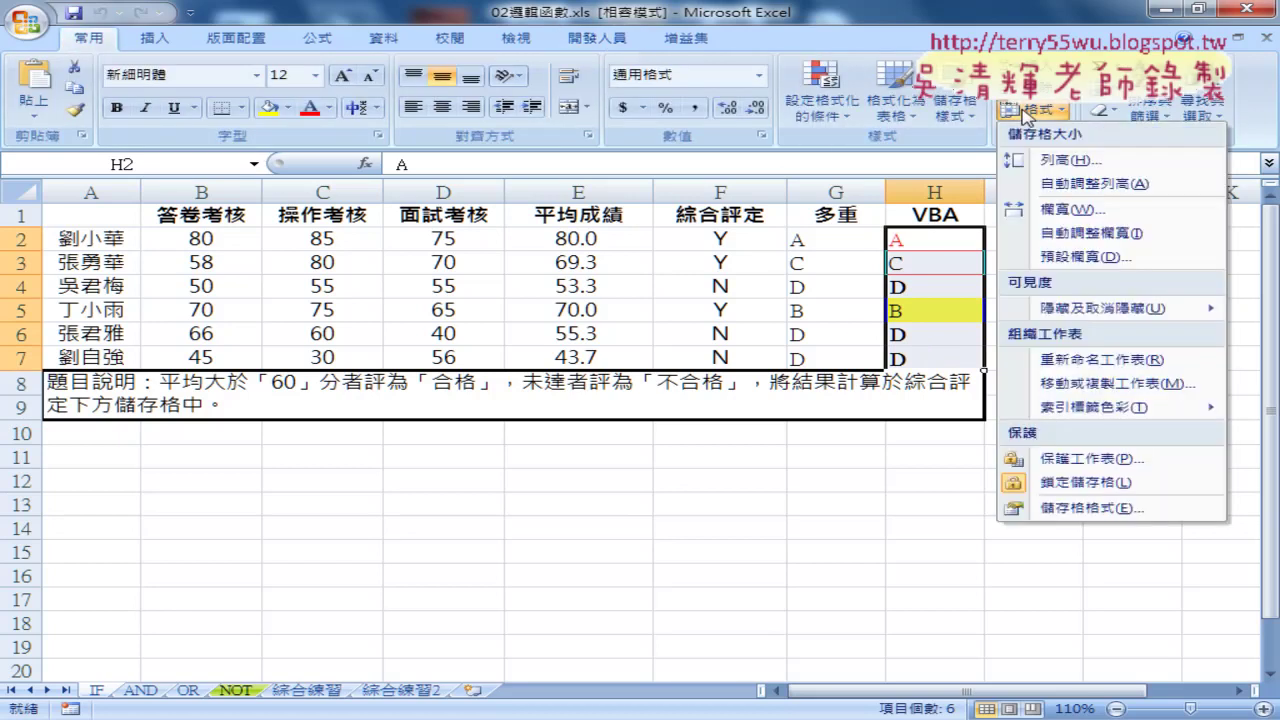
{"action": "left_click", "coordinate": [1105, 112]}
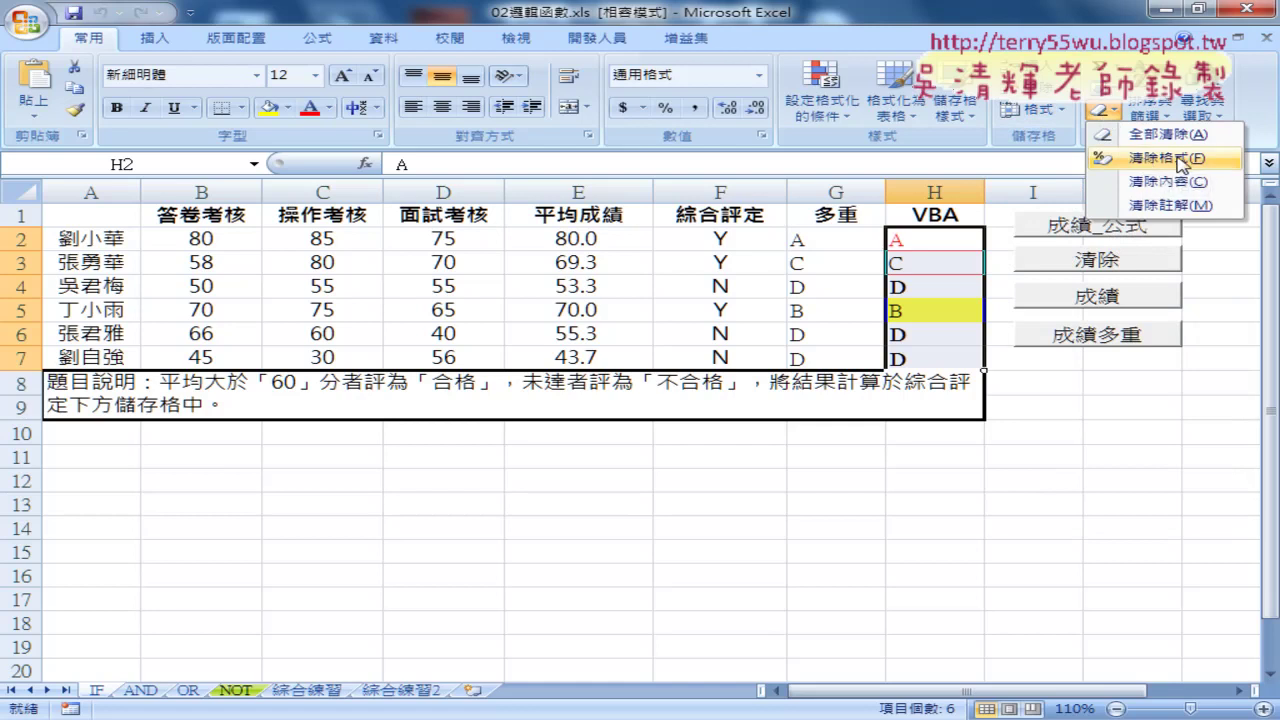
{"action": "left_click", "coordinate": [1181, 163]}
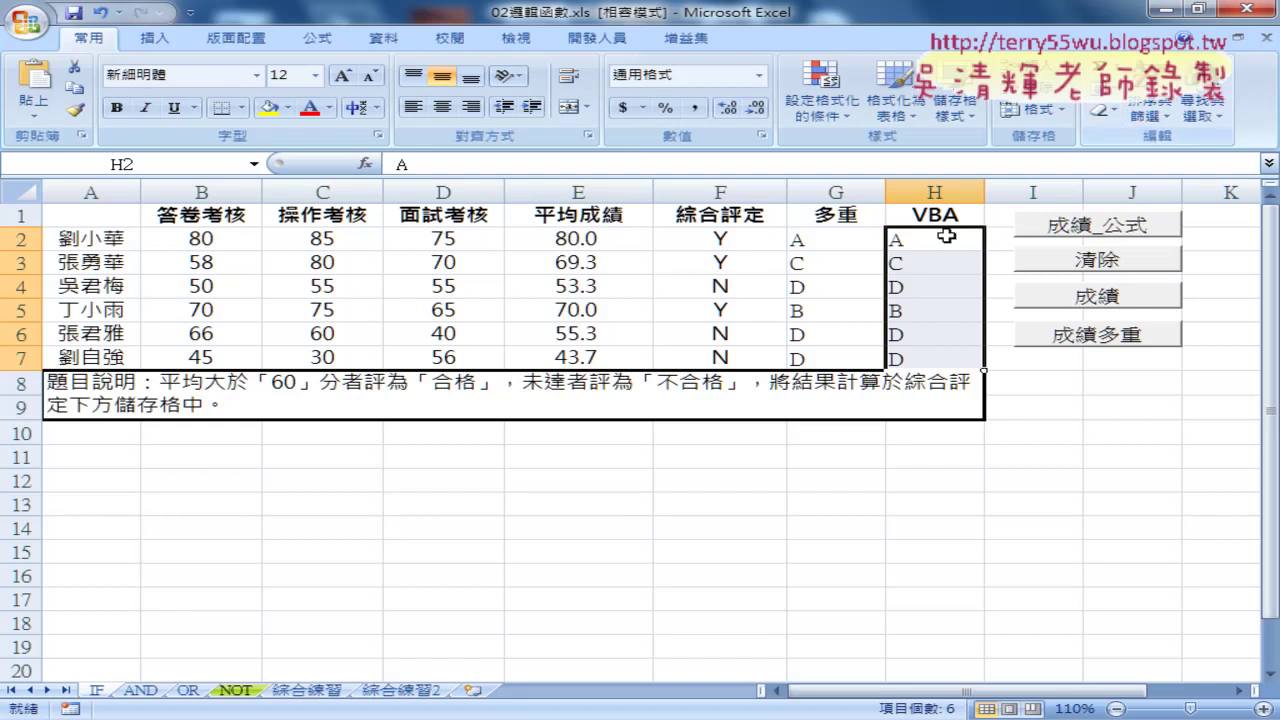
{"action": "left_click", "coordinate": [600, 45]}
Step: Reopen the 成績格式清除 code, select its loop, and move the editor window right
{"action": "left_click", "coordinate": [56, 100]}
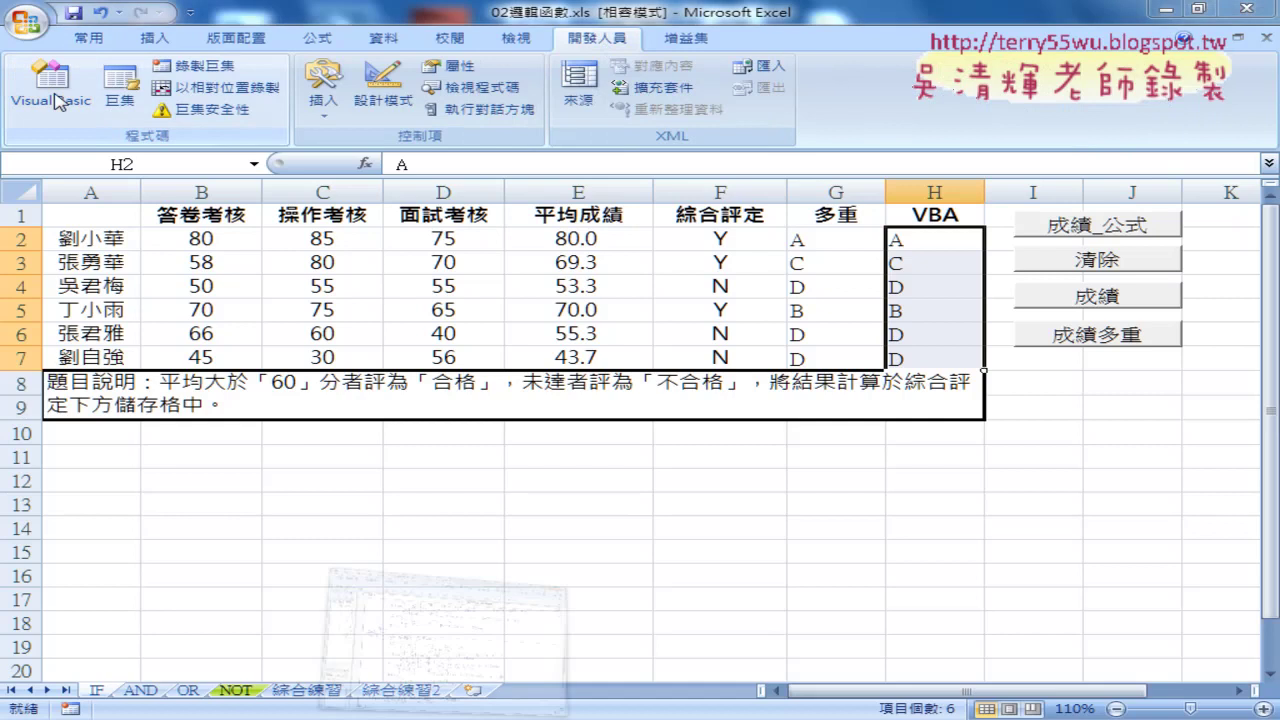
{"action": "mouse_move", "coordinate": [183, 571]}
{"action": "left_mouse_down"}
{"action": "mouse_move", "coordinate": [17, 390]}
{"action": "mouse_move", "coordinate": [38, 352]}
{"action": "left_mouse_up"}
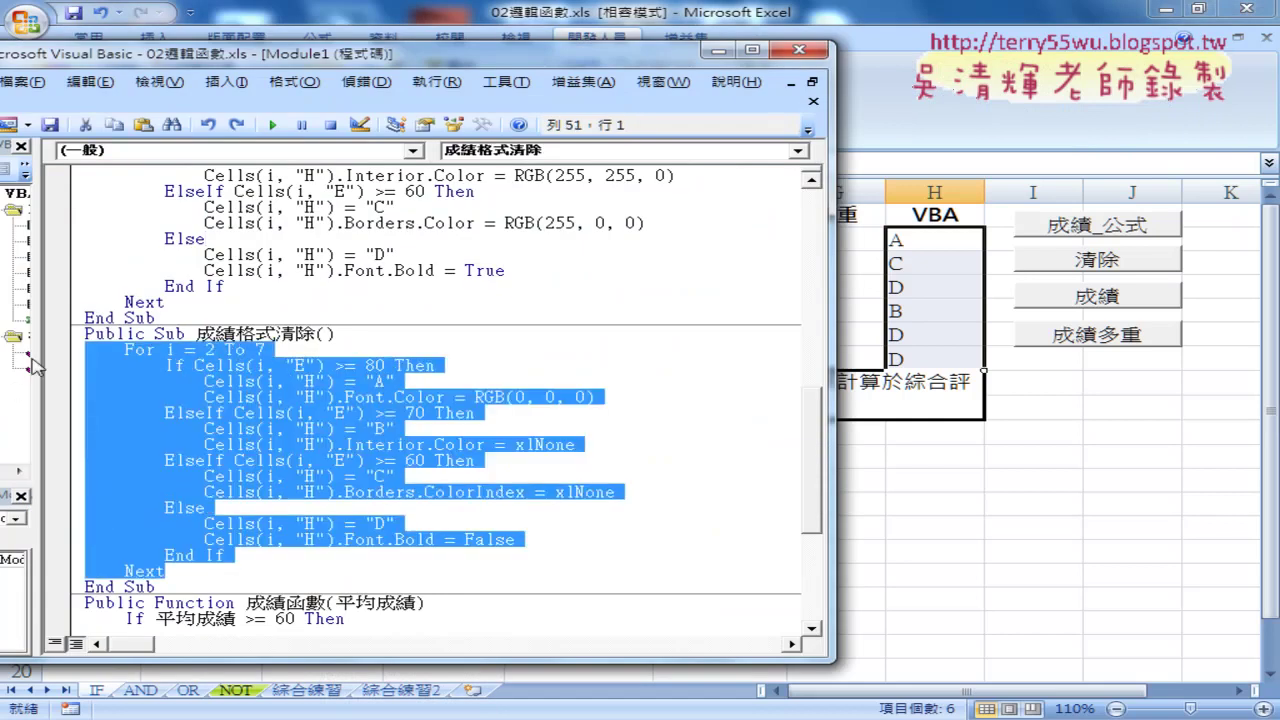
{"action": "right_click", "coordinate": [240, 130]}
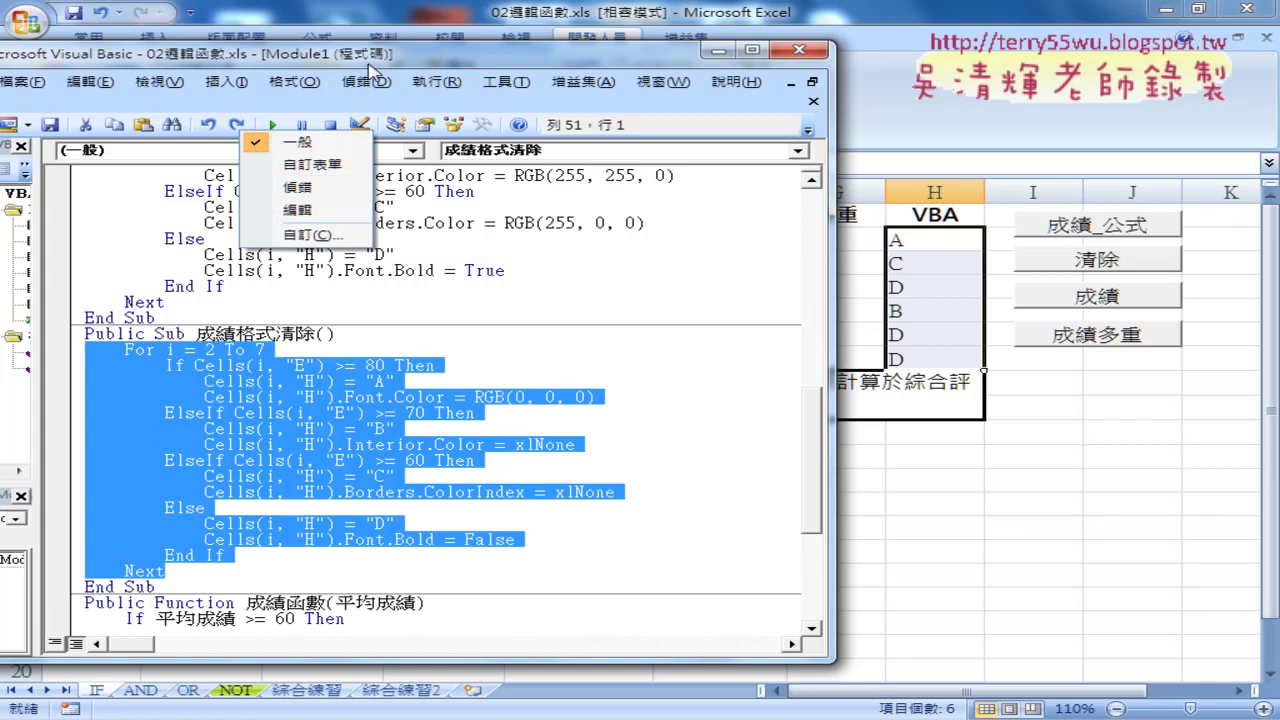
{"action": "left_click_drag", "start_coordinate": [375, 55], "coordinate": [588, 50]}
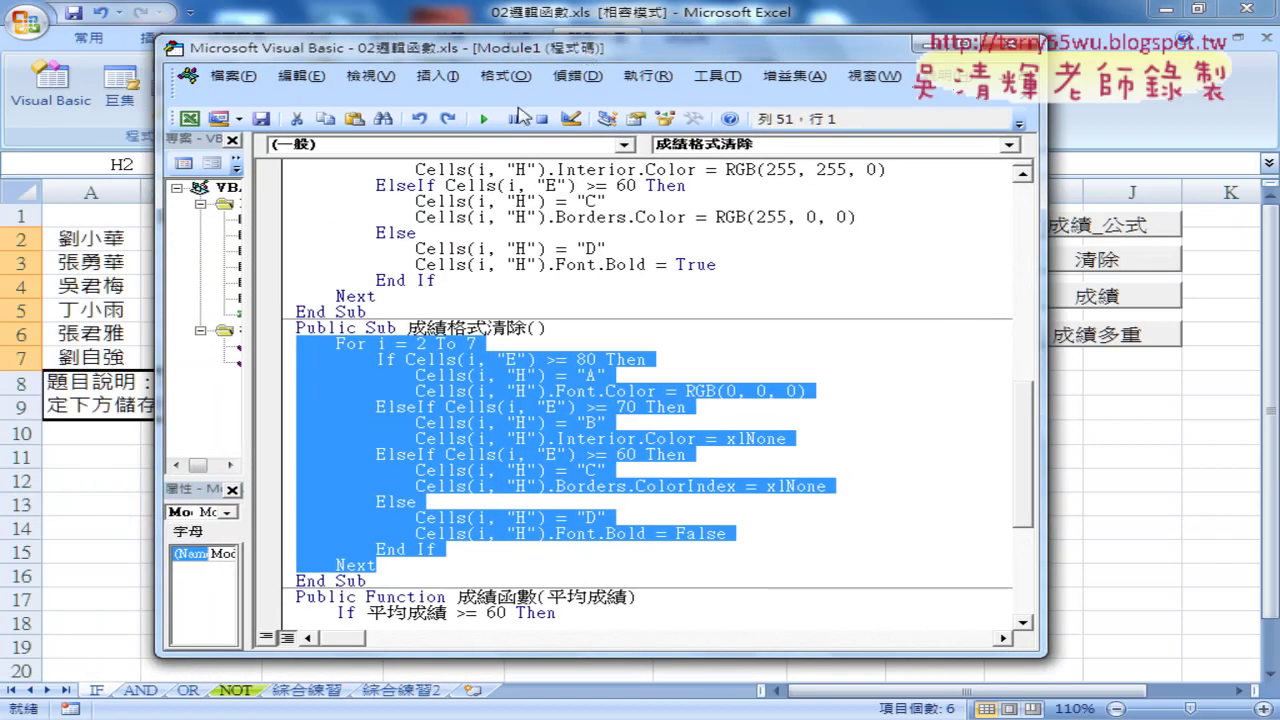
Step: Comment out the For i = 2 To 7 line and the next two lines with apostrophes
{"action": "left_click", "coordinate": [303, 344]}
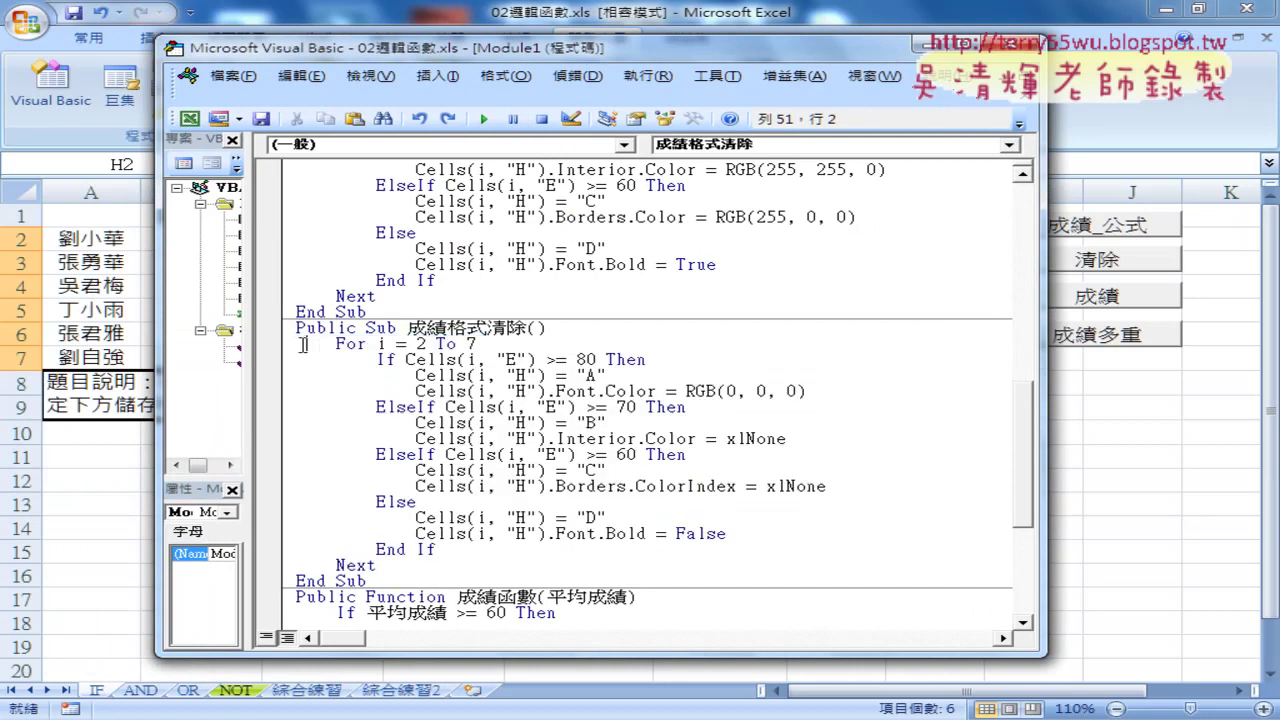
{"action": "key", "text": "Home"}
{"action": "type", "text": "'"}
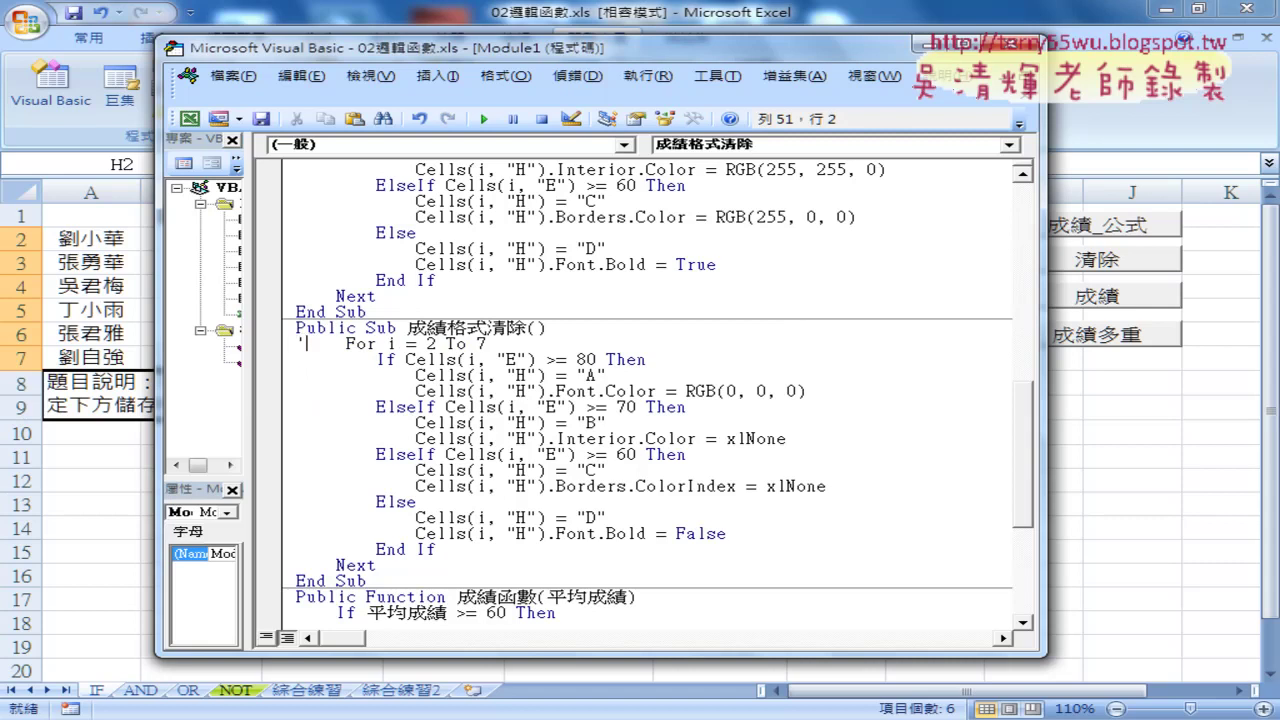
{"action": "left_click", "coordinate": [297, 359]}
{"action": "type", "text": "'"}
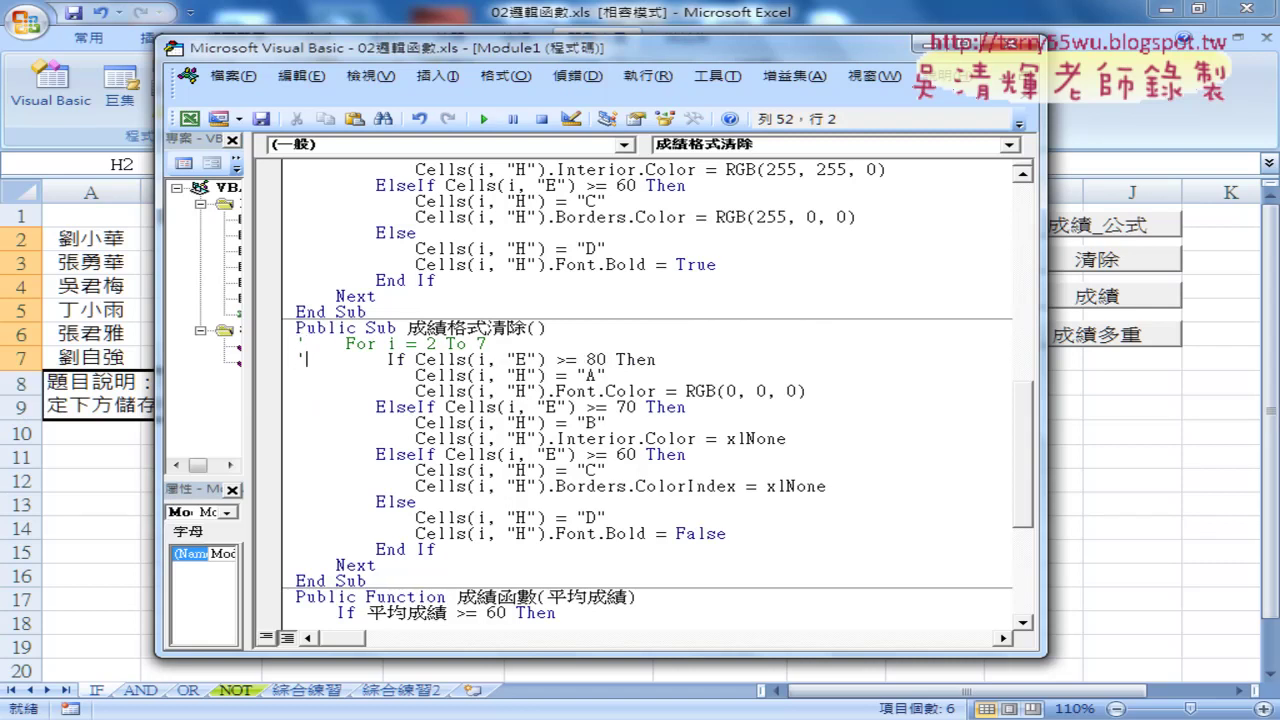
{"action": "left_click", "coordinate": [297, 374]}
{"action": "type", "text": "'"}
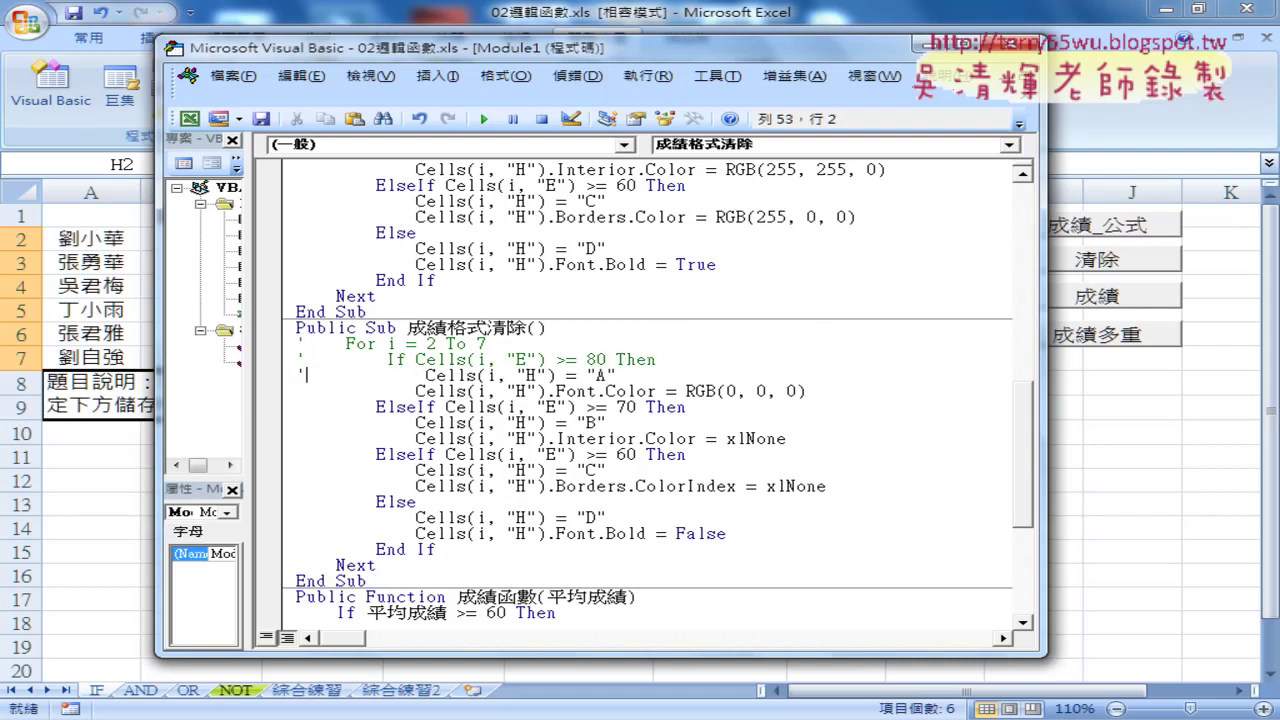
{"action": "key", "text": "Down"}
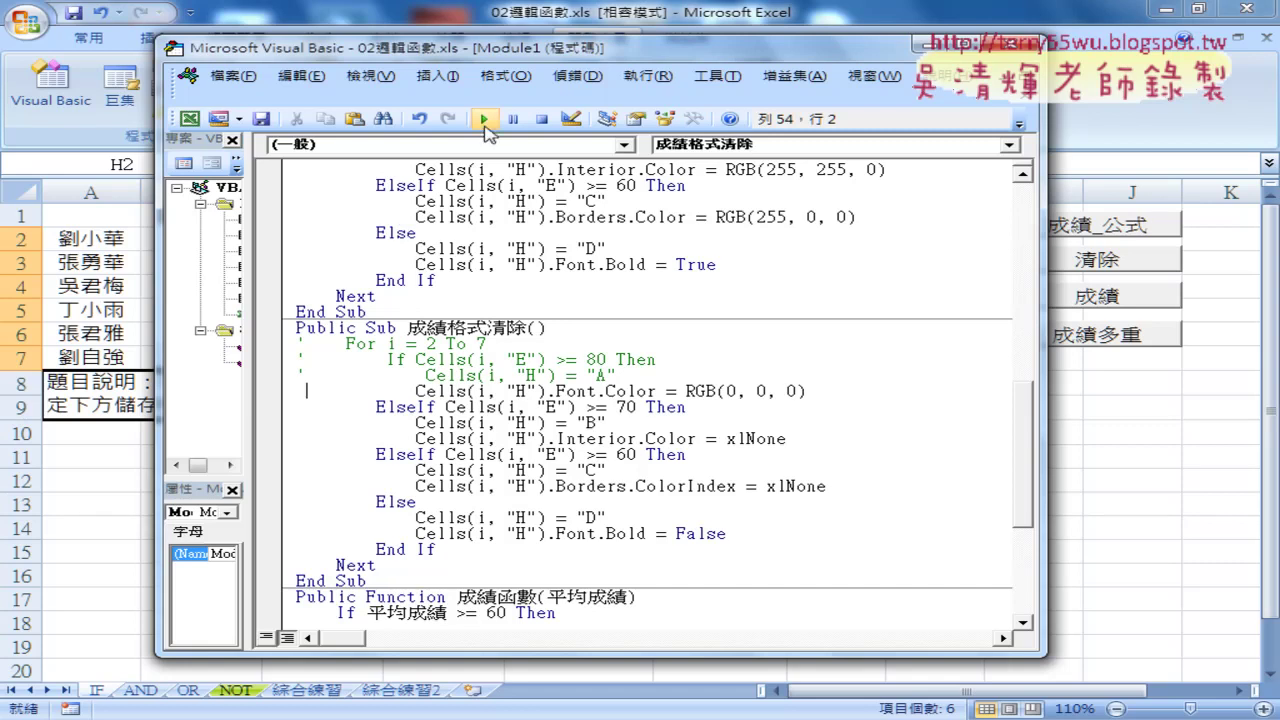
Step: Show and dock the Edit toolbar, then Comment Block the remaining loop lines through Next
{"action": "right_click", "coordinate": [515, 122]}
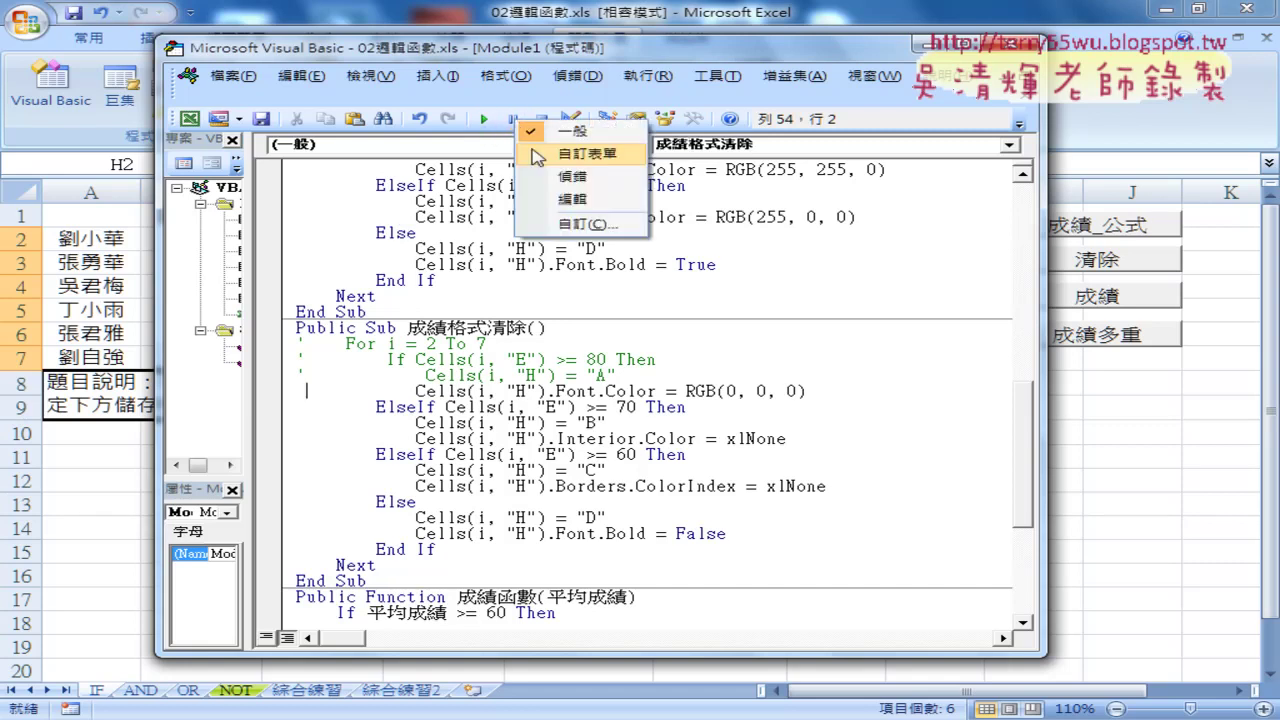
{"action": "left_click", "coordinate": [570, 195]}
{"action": "left_click_drag", "start_coordinate": [395, 181], "coordinate": [437, 148]}
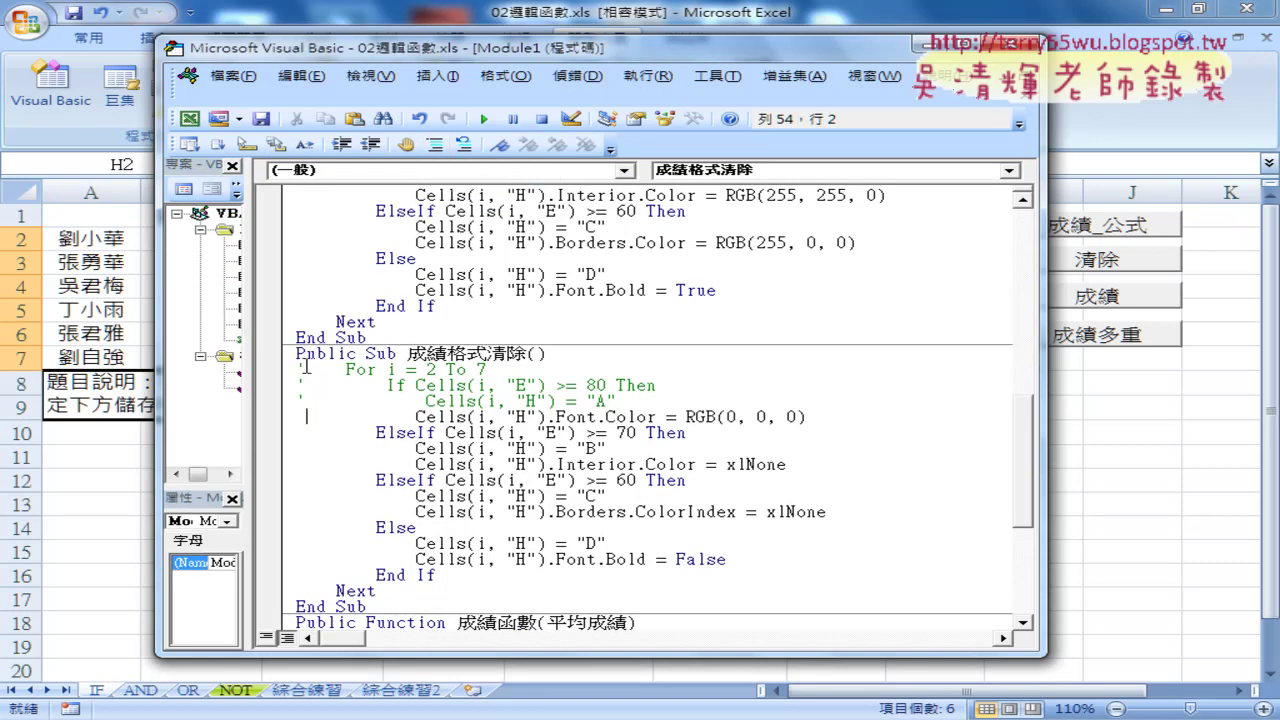
{"action": "left_click", "coordinate": [283, 370]}
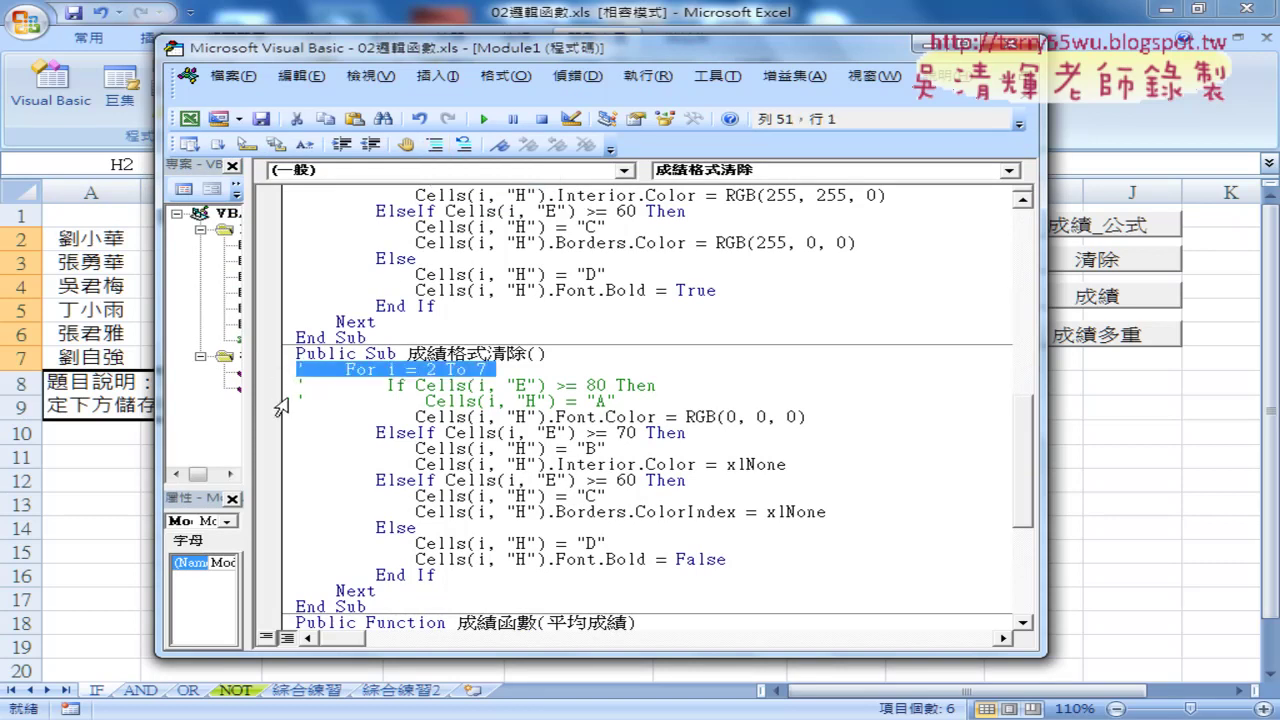
{"action": "left_click", "coordinate": [283, 401]}
{"action": "left_click_drag", "start_coordinate": [284, 417], "coordinate": [287, 598]}
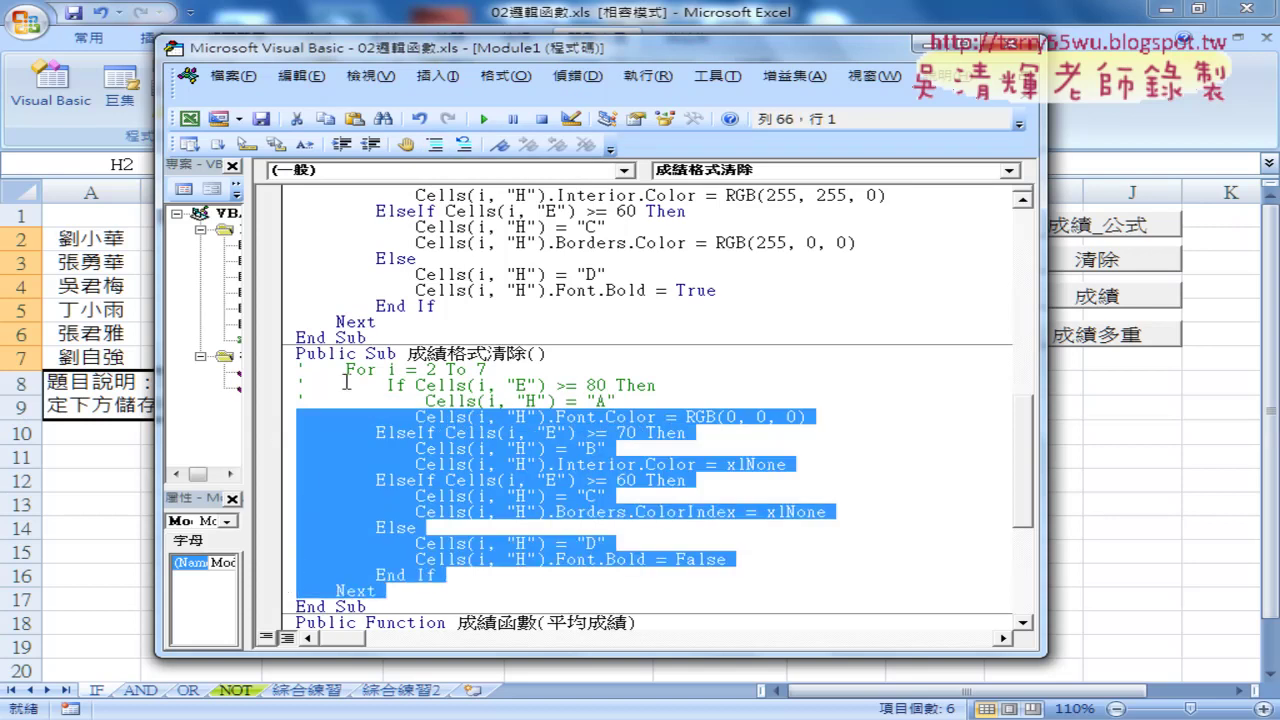
{"action": "left_click", "coordinate": [435, 145]}
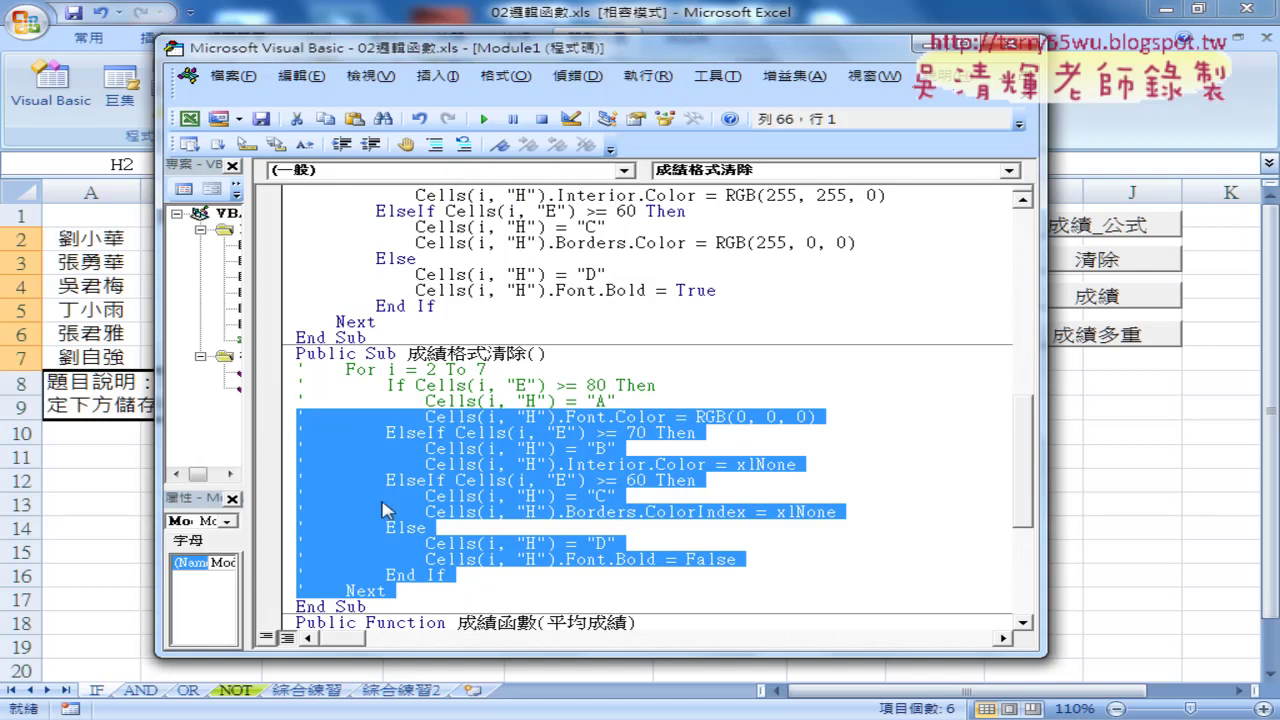
Step: Leave the whole loop commented out and add an indented blank line after Next
{"action": "mouse_move", "coordinate": [408, 594]}
{"action": "left_mouse_down"}
{"action": "mouse_move", "coordinate": [337, 522]}
{"action": "mouse_move", "coordinate": [296, 369]}
{"action": "left_mouse_up"}
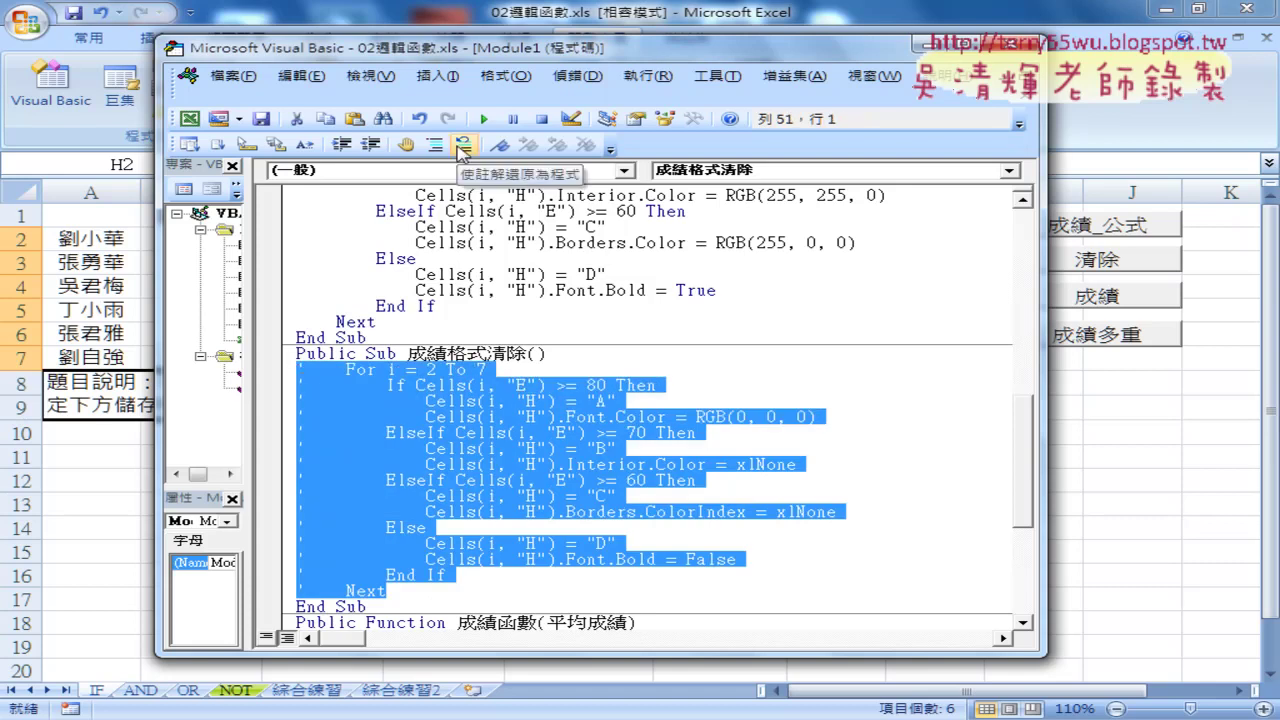
{"action": "left_click", "coordinate": [462, 147]}
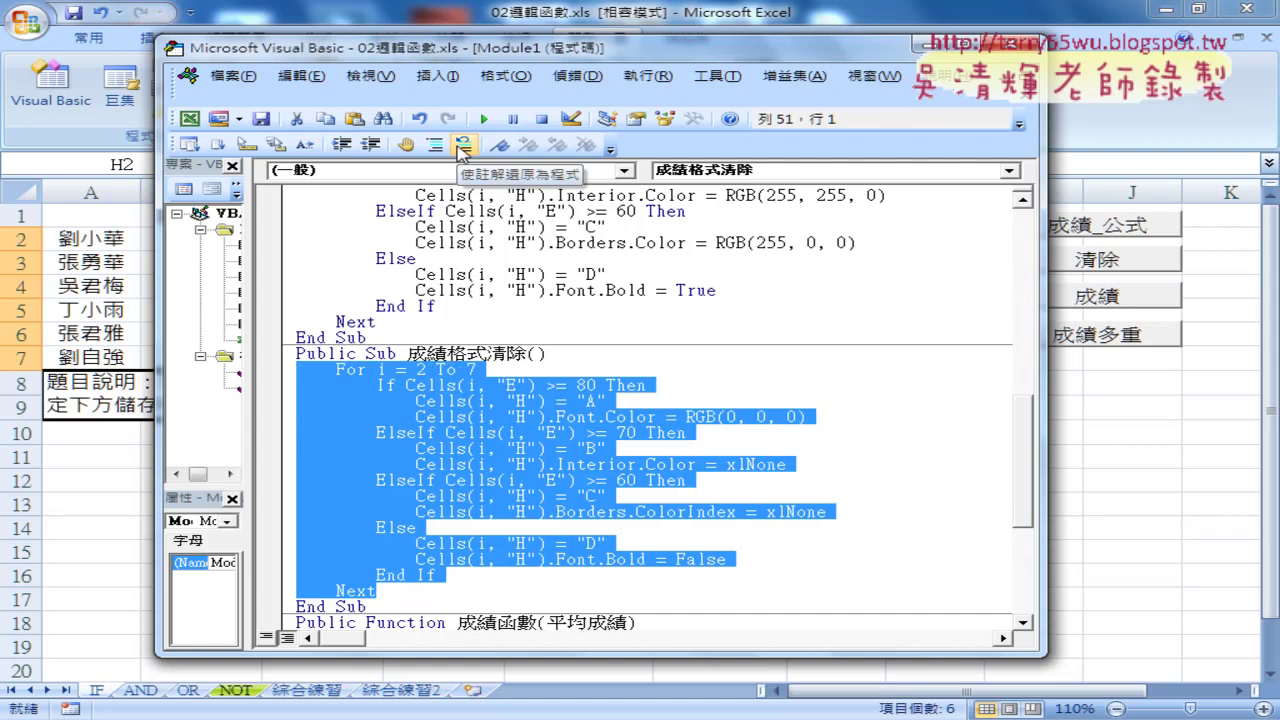
{"action": "left_click", "coordinate": [436, 148]}
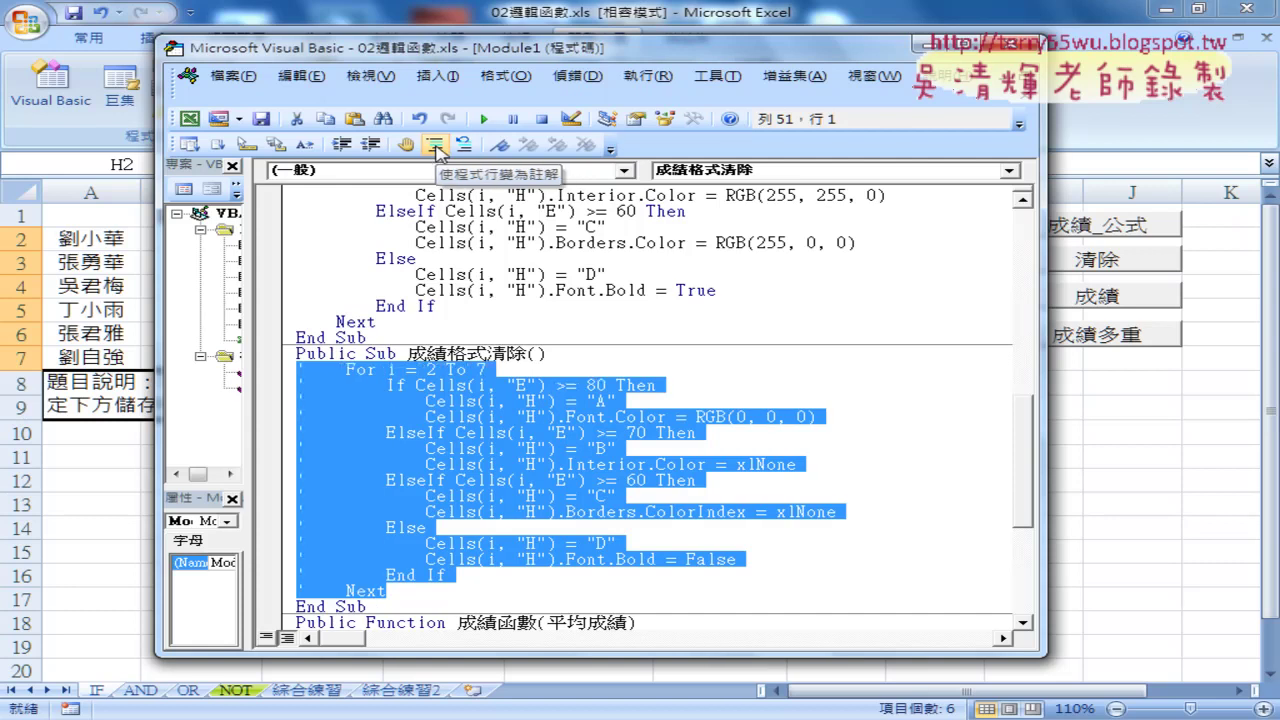
{"action": "left_click", "coordinate": [462, 147]}
{"action": "left_click", "coordinate": [436, 148]}
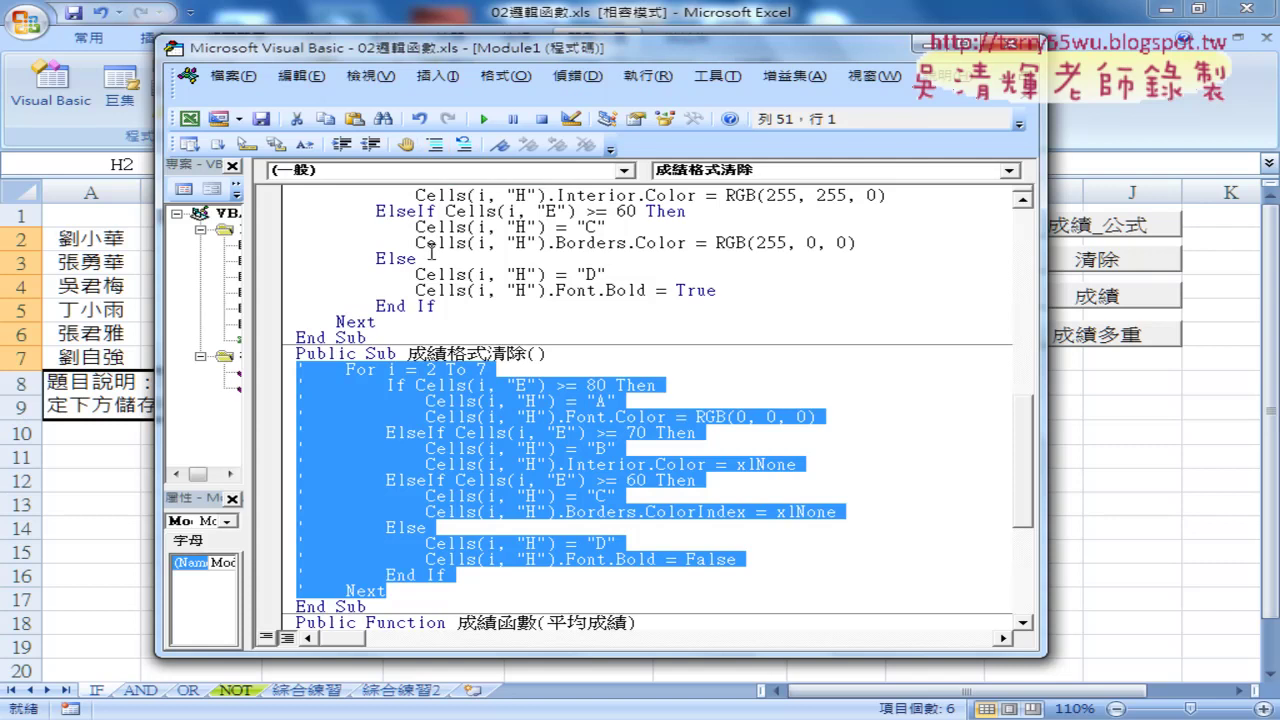
{"action": "left_click", "coordinate": [400, 592]}
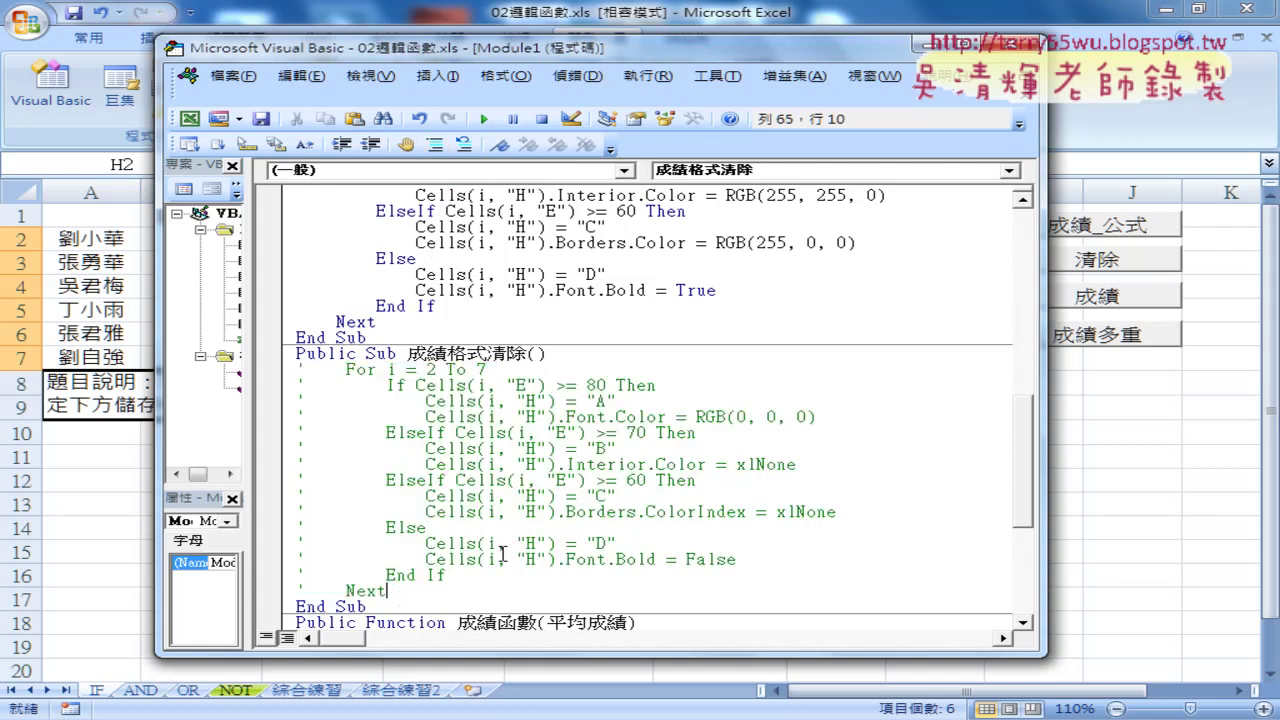
{"action": "key", "text": "Return"}
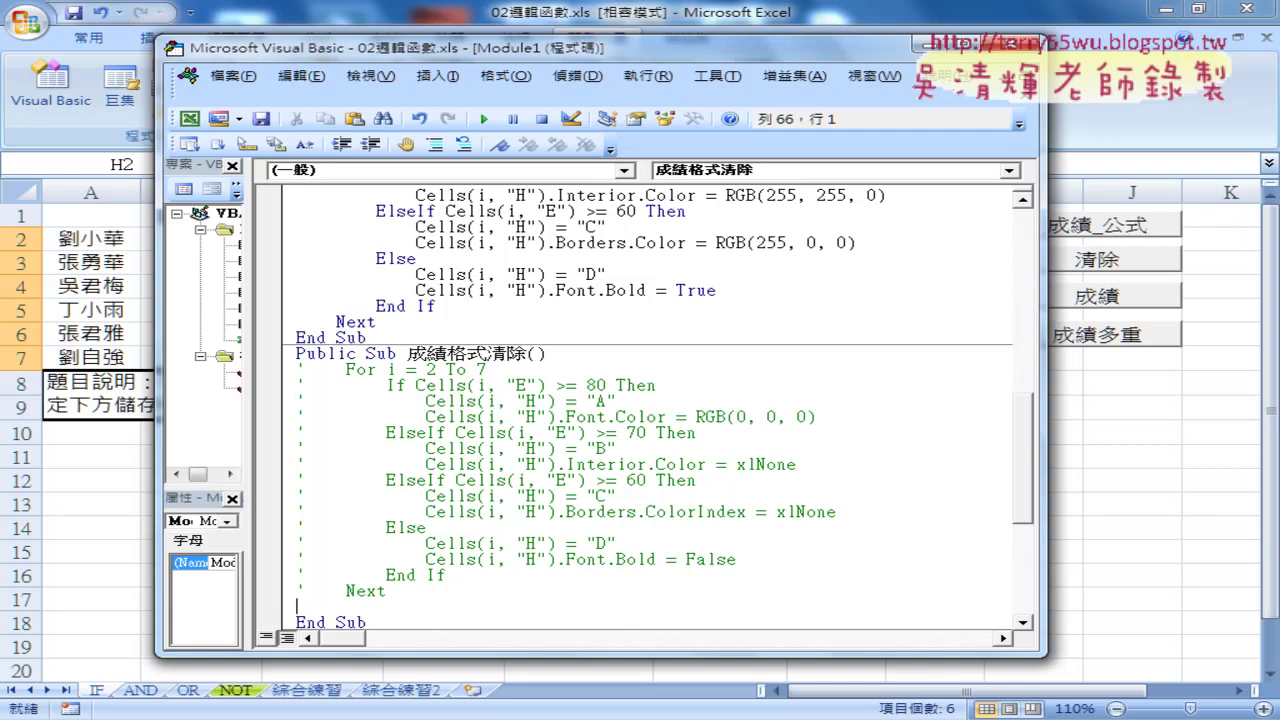
{"action": "key", "text": "Tab"}
Step: Narrow the editor to show the grade column and run 成績多重顏色 to recolour grades
{"action": "left_click_drag", "start_coordinate": [1047, 497], "coordinate": [852, 494]}
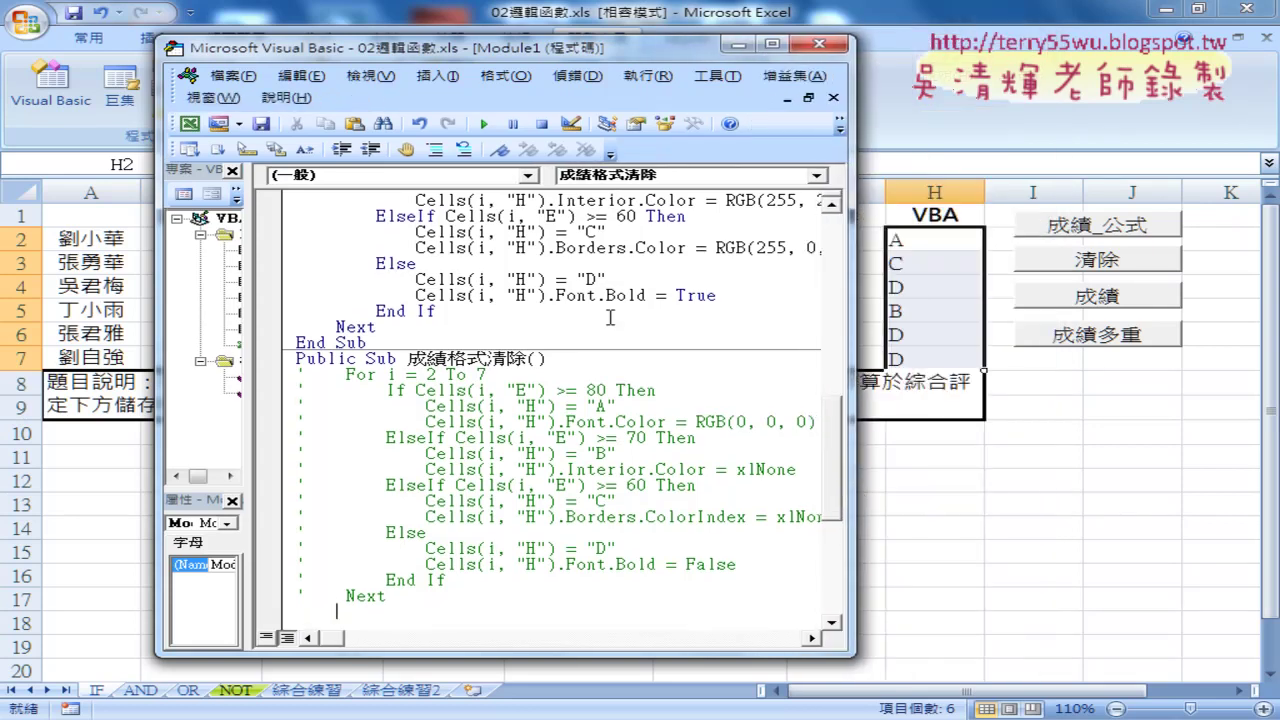
{"action": "left_click", "coordinate": [523, 279]}
{"action": "left_click", "coordinate": [483, 124]}
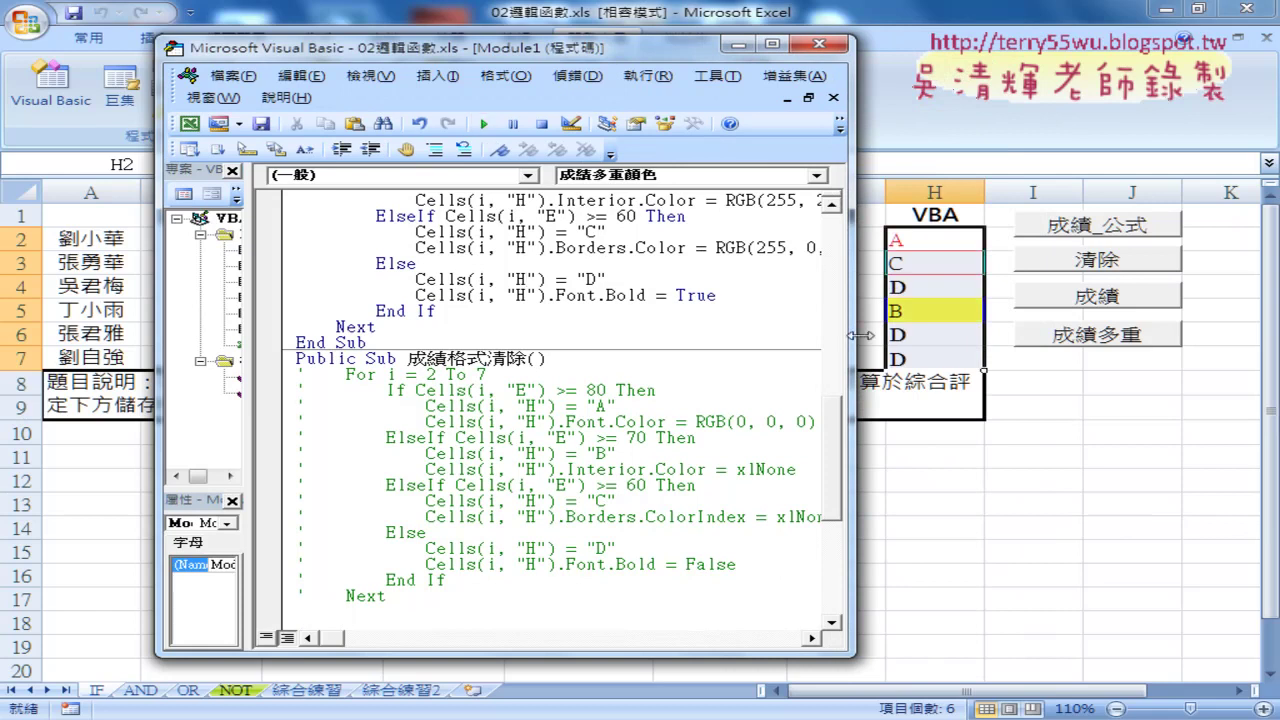
{"action": "scroll", "coordinate": [836, 437], "scroll_direction": "down", "scroll_amount": 1}
{"action": "scroll", "coordinate": [836, 437], "scroll_direction": "down", "scroll_amount": 2}
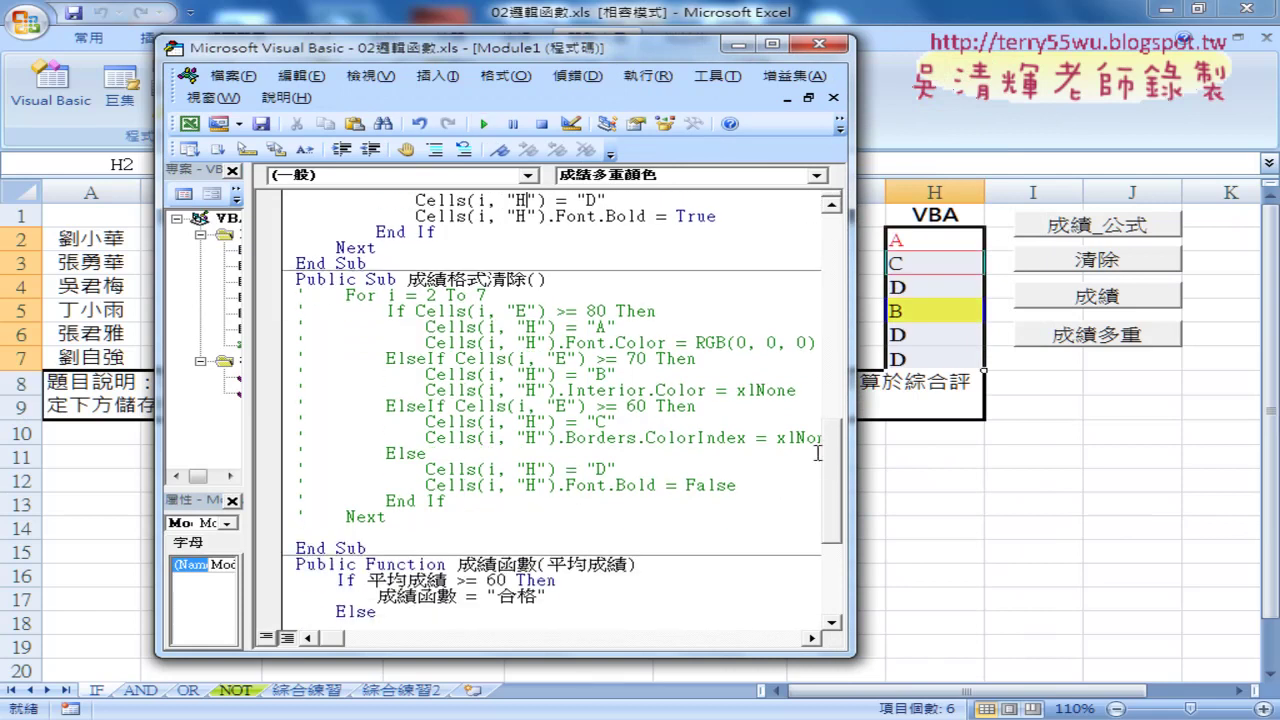
Step: Write Range("H2:H7").ClearFormats on the blank line in 成績格式清除
{"action": "left_click", "coordinate": [458, 531]}
{"action": "type", "text": "r"}
{"action": "type", "text": "ange"}
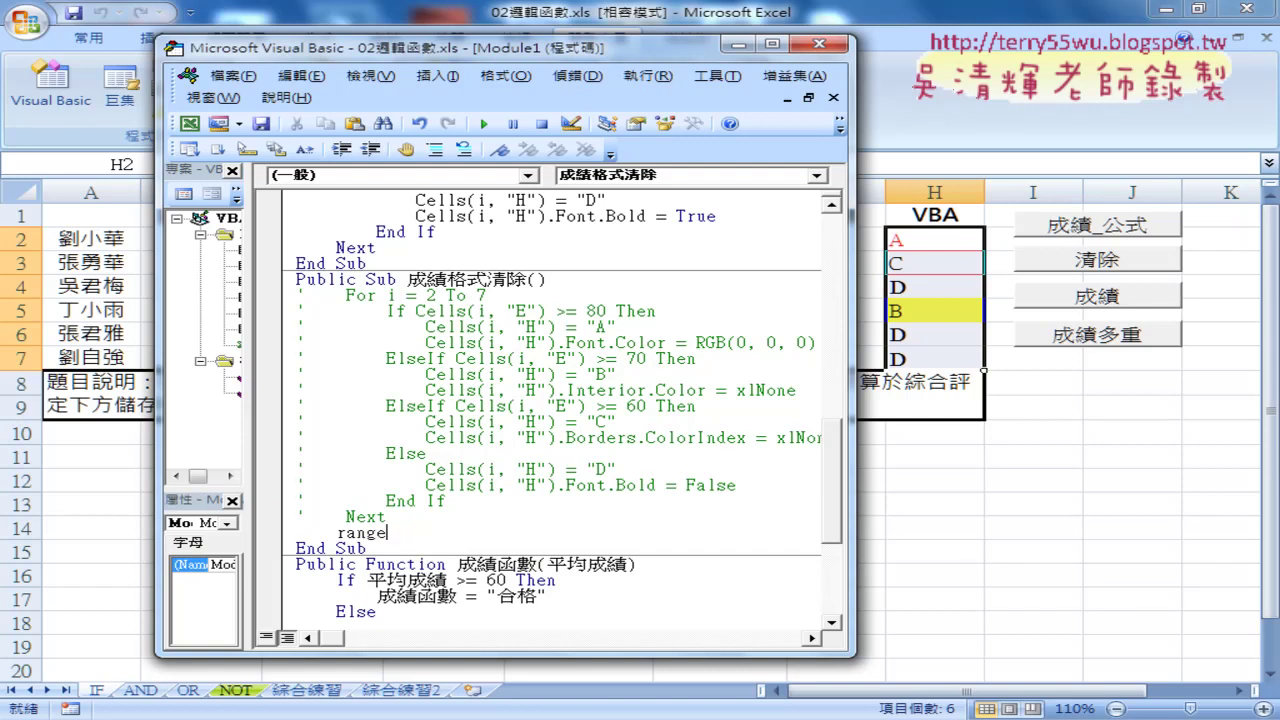
{"action": "type", "text": "(\""}
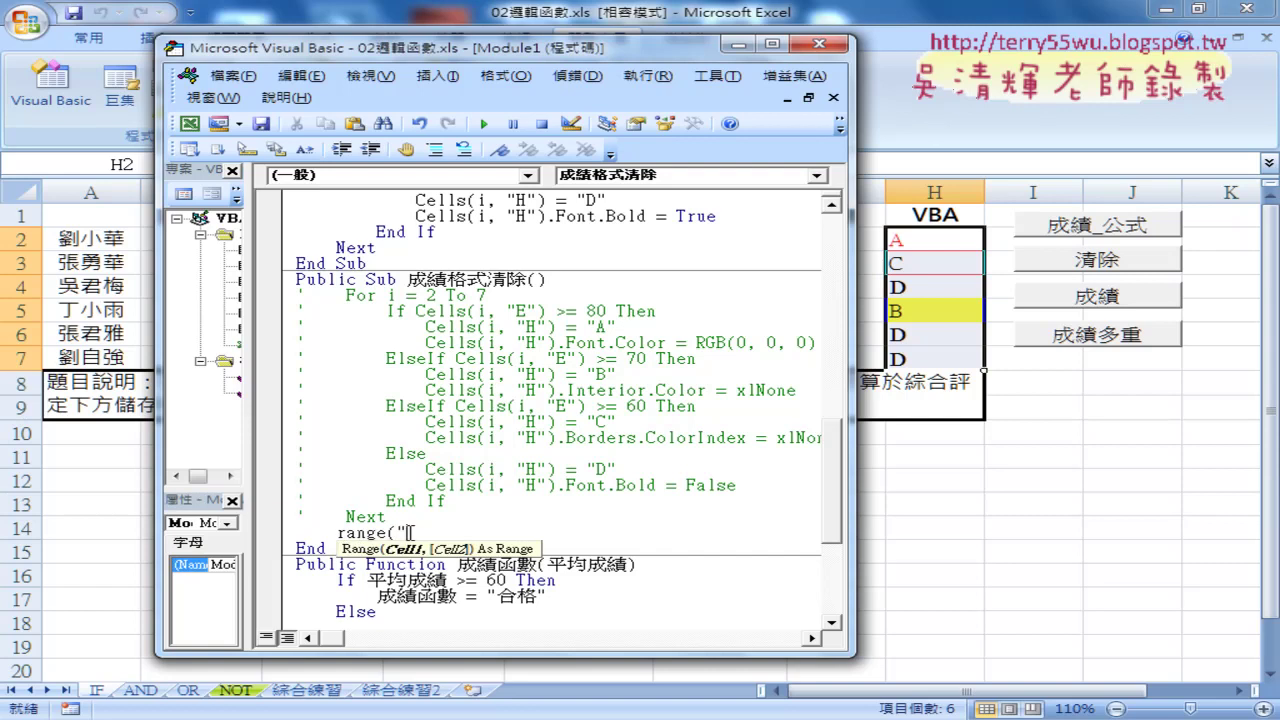
{"action": "type", "text": "H2"}
{"action": "type", "text": ":"}
{"action": "type", "text": "H"}
{"action": "type", "text": "7\")"}
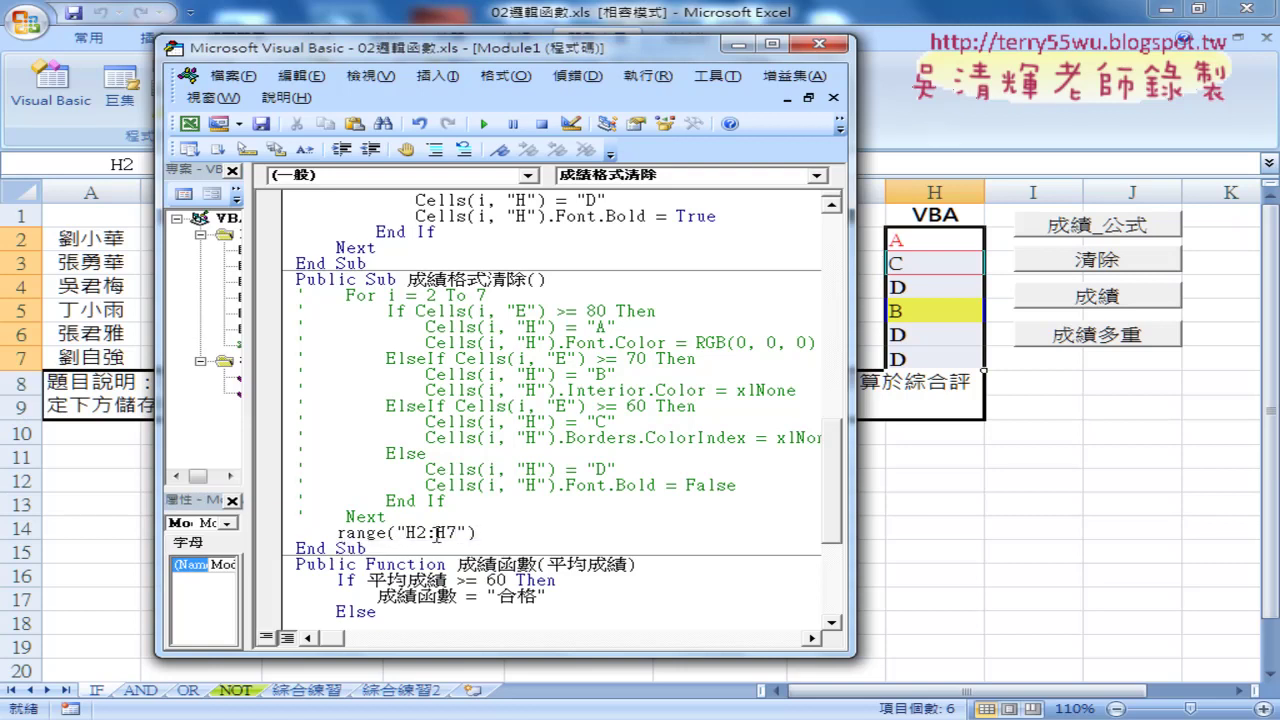
{"action": "type", "text": "."}
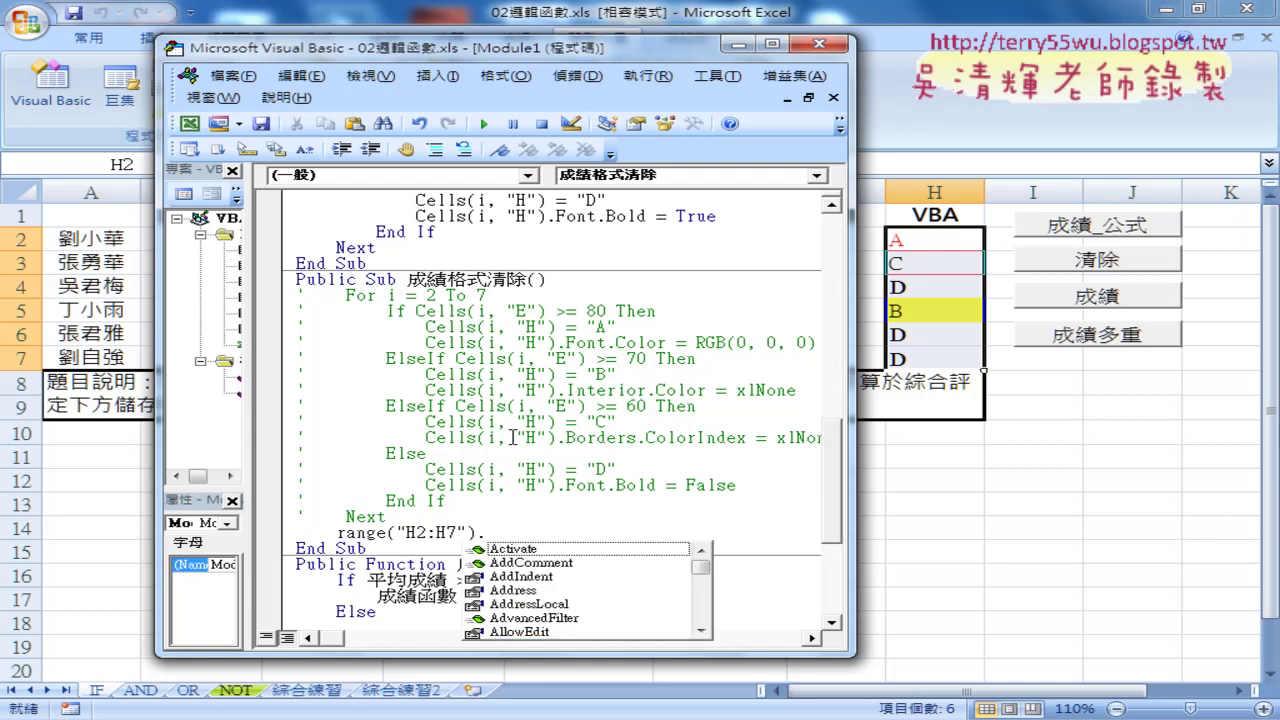
{"action": "type", "text": "cl"}
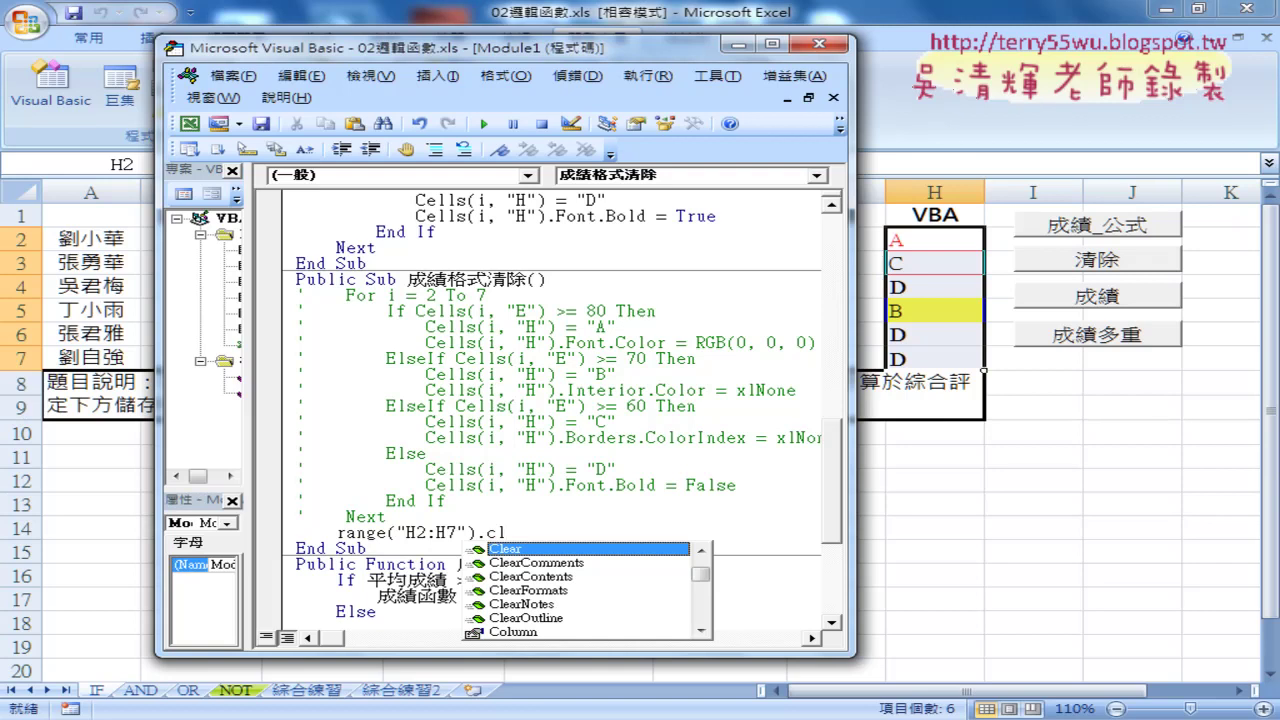
{"action": "key", "text": "Down"}
{"action": "key", "text": "Down"}
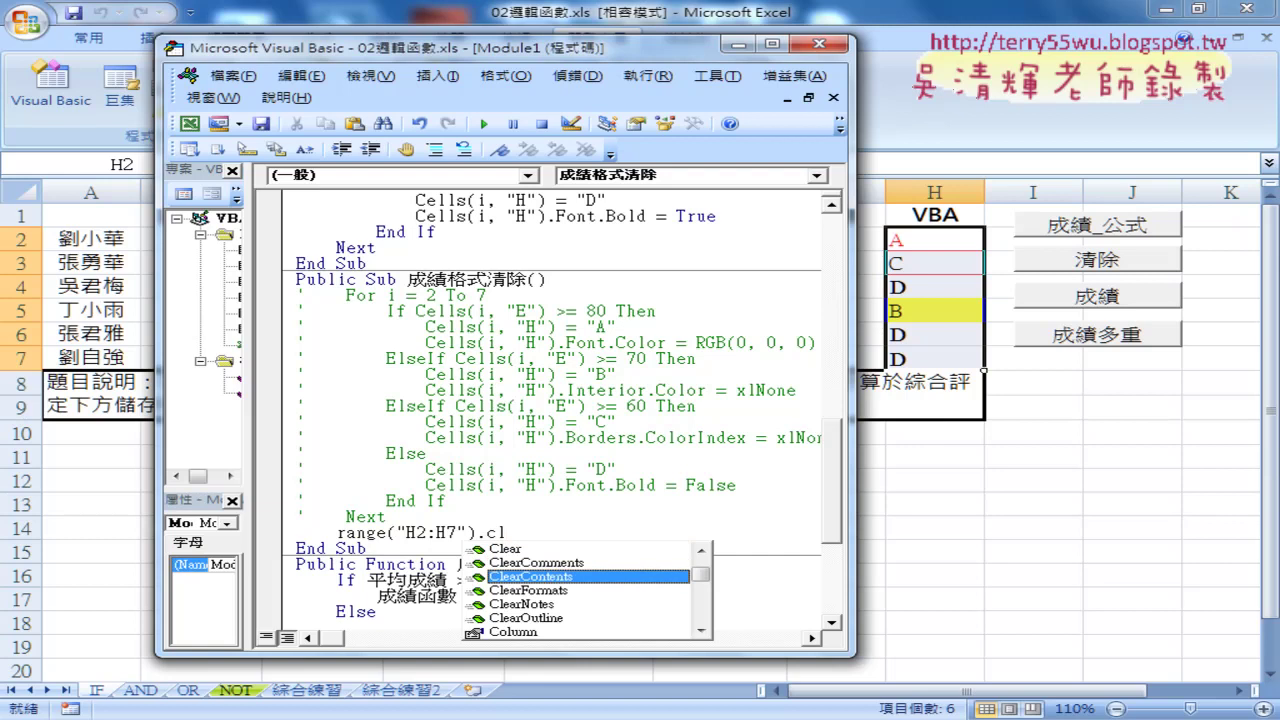
{"action": "key", "text": "Down"}
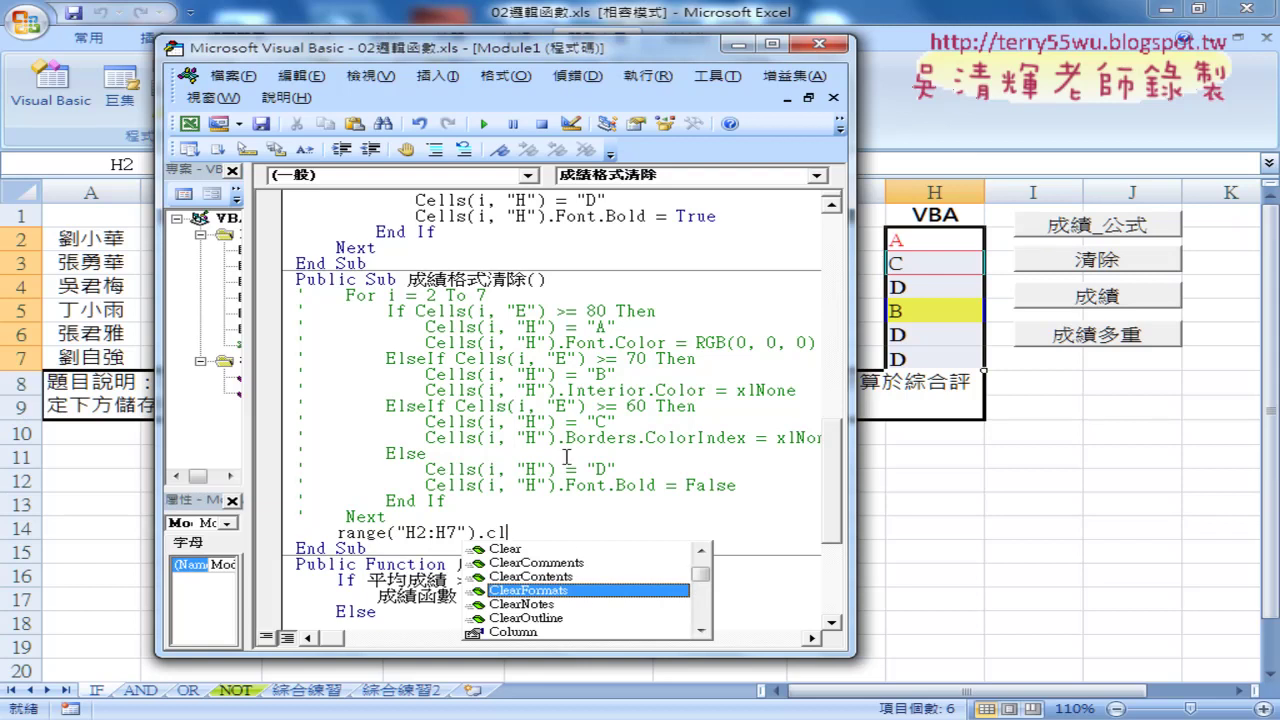
{"action": "double_click", "coordinate": [566, 592]}
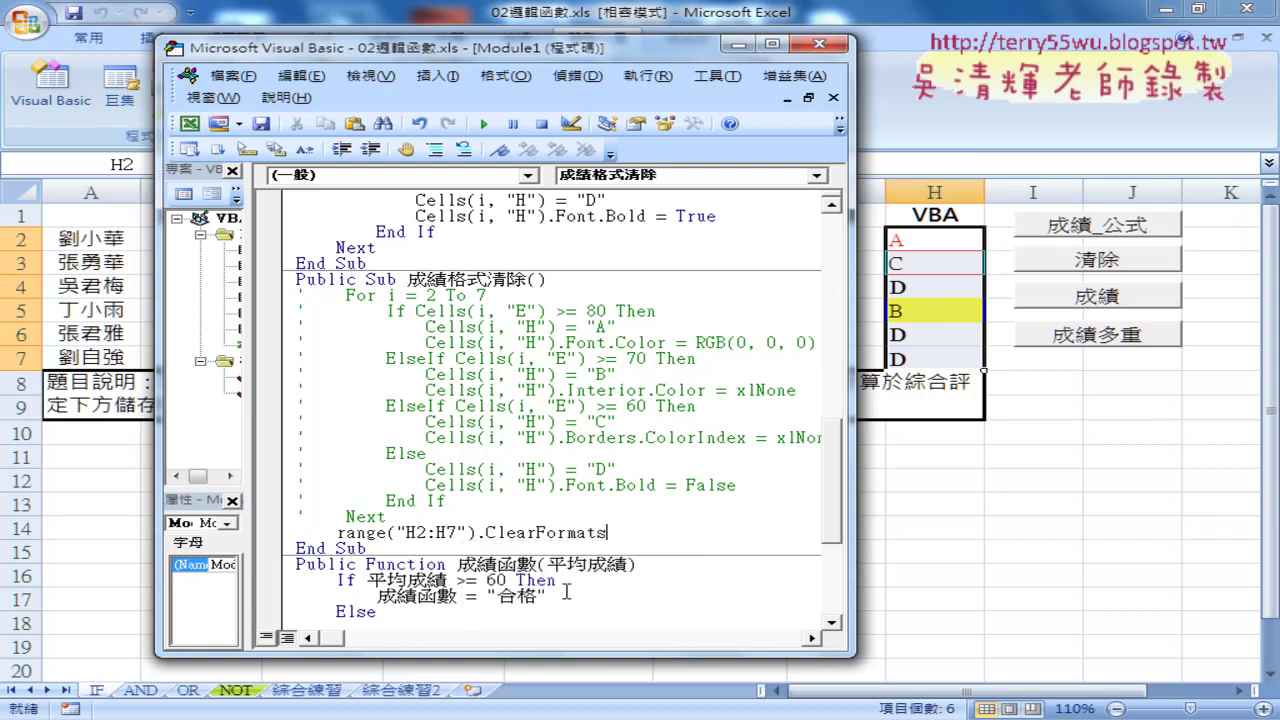
{"action": "left_click", "coordinate": [627, 455]}
{"action": "left_click_drag", "start_coordinate": [626, 533], "coordinate": [336, 533]}
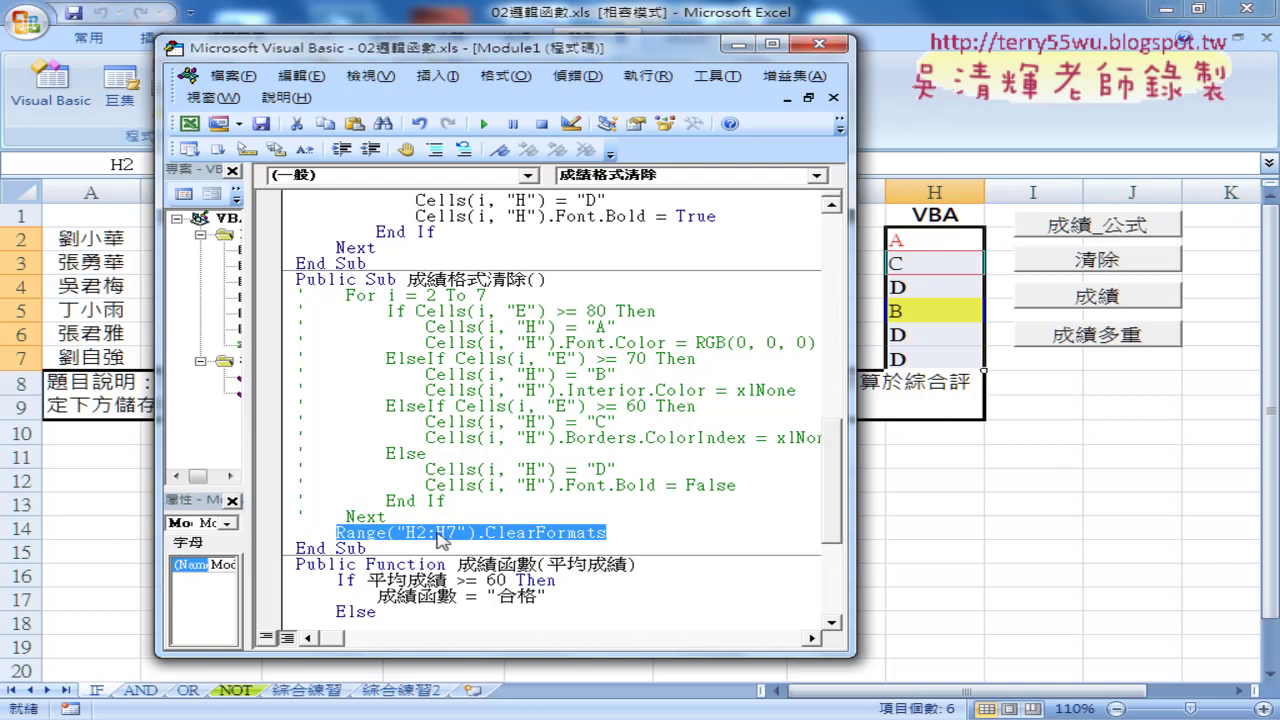
Step: Re-enter .ClearFormats from suggestions and run 成績格式清除 to strip H2:H7 formatting
{"action": "left_click_drag", "start_coordinate": [607, 534], "coordinate": [477, 534]}
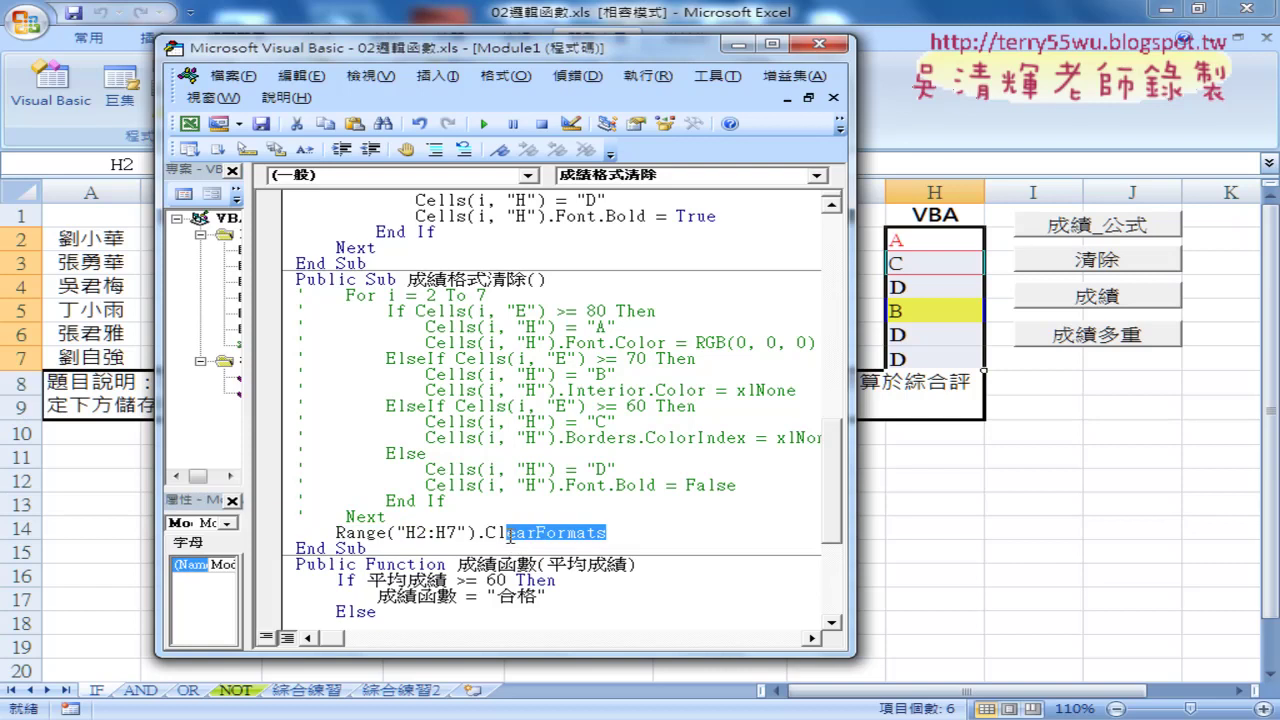
{"action": "type", "text": "."}
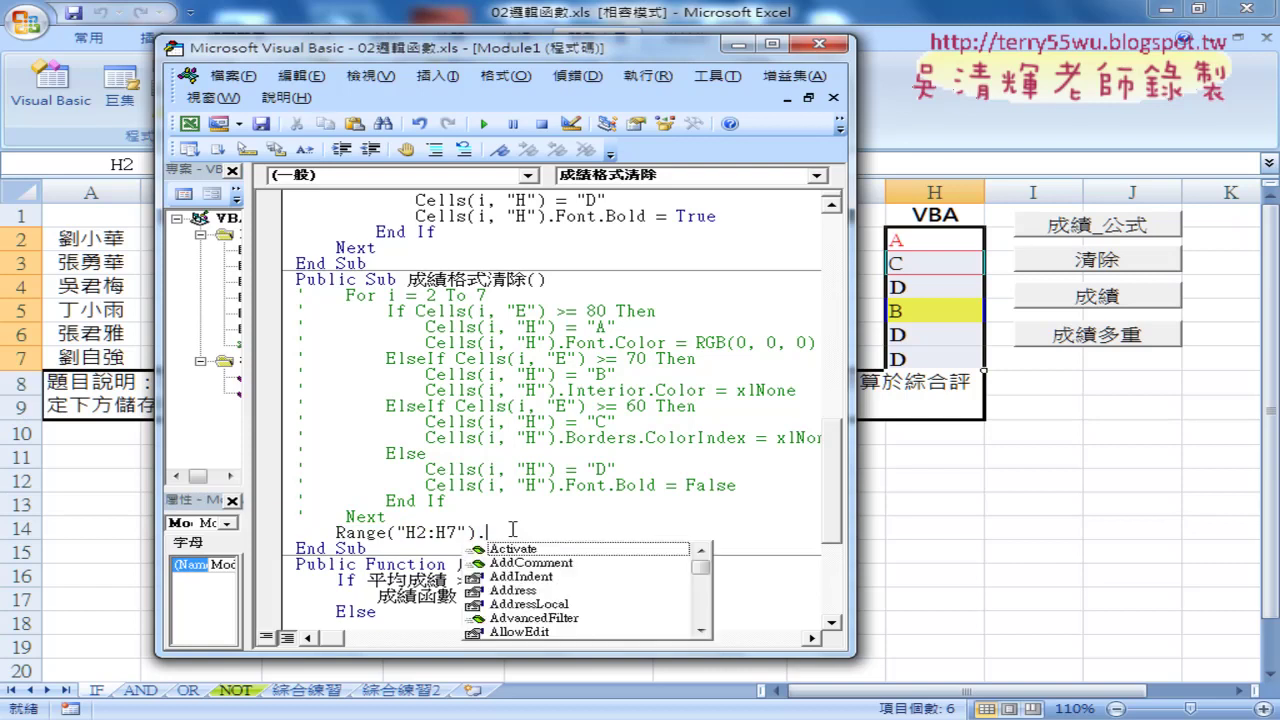
{"action": "type", "text": "c"}
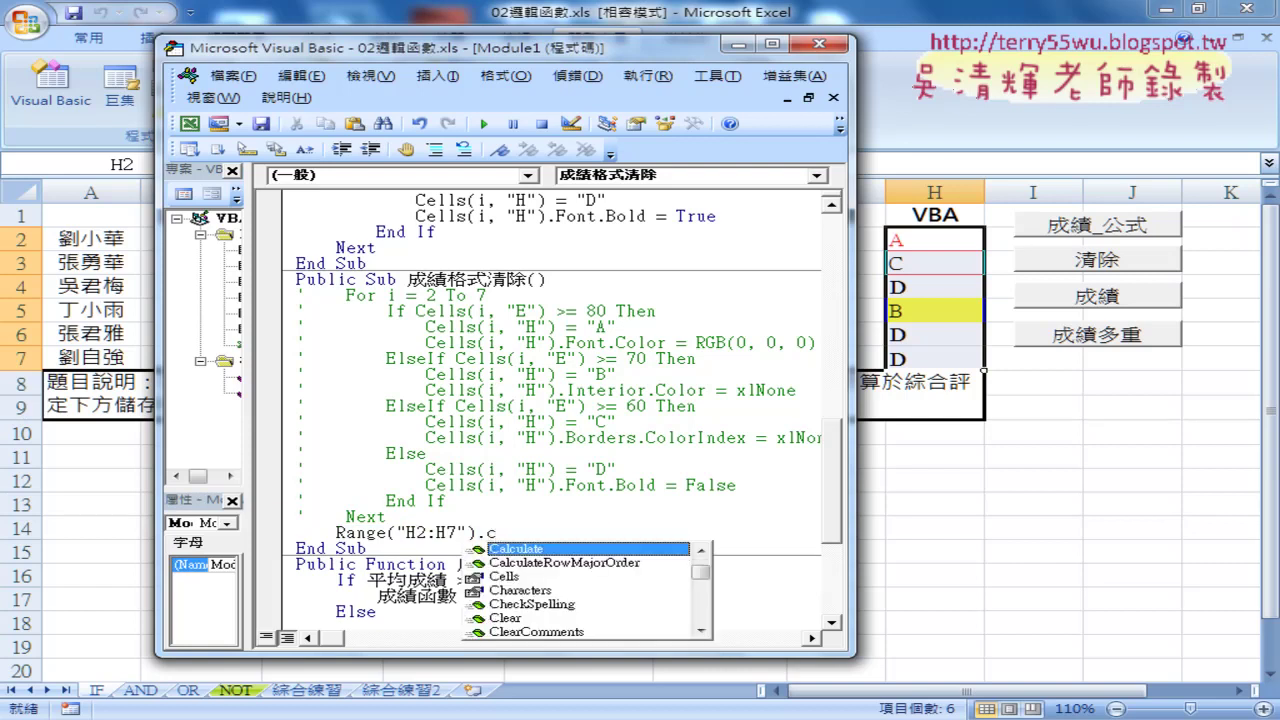
{"action": "type", "text": "l"}
{"action": "key", "text": "Down"}
{"action": "key", "text": "Down"}
{"action": "key", "text": "Down"}
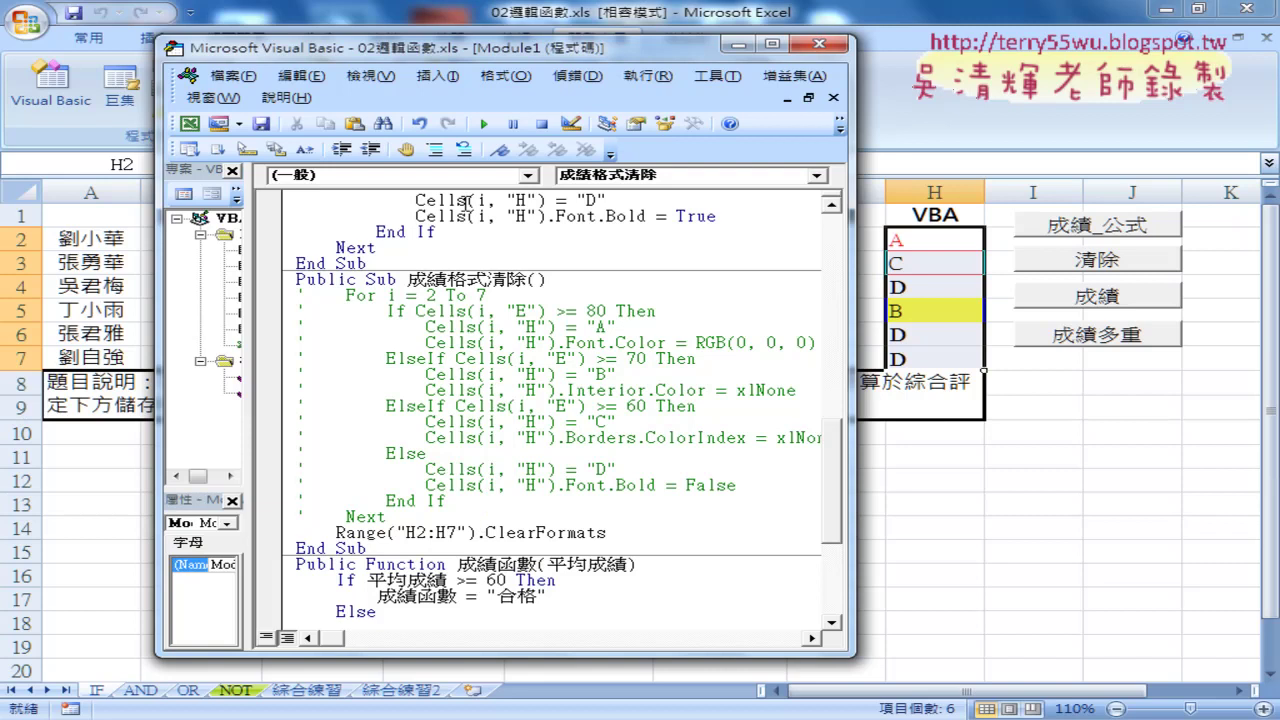
{"action": "left_click", "coordinate": [484, 124]}
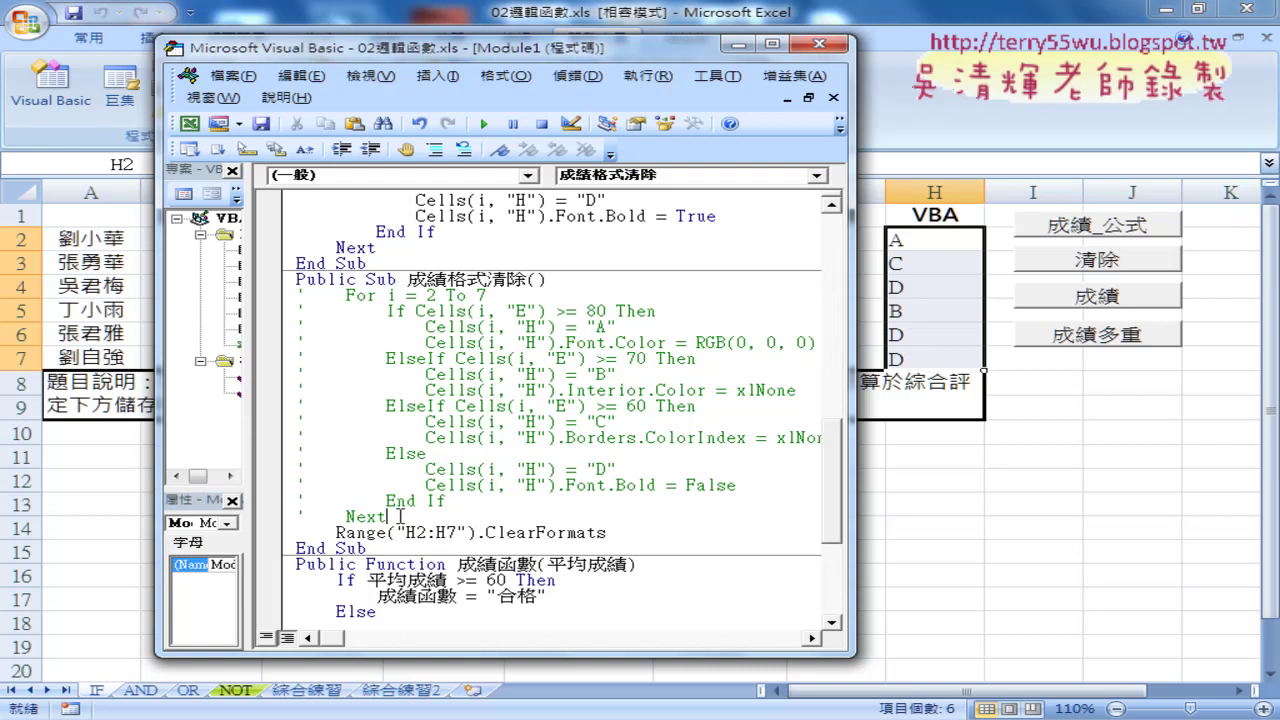
{"action": "left_click_drag", "start_coordinate": [386, 517], "coordinate": [284, 302]}
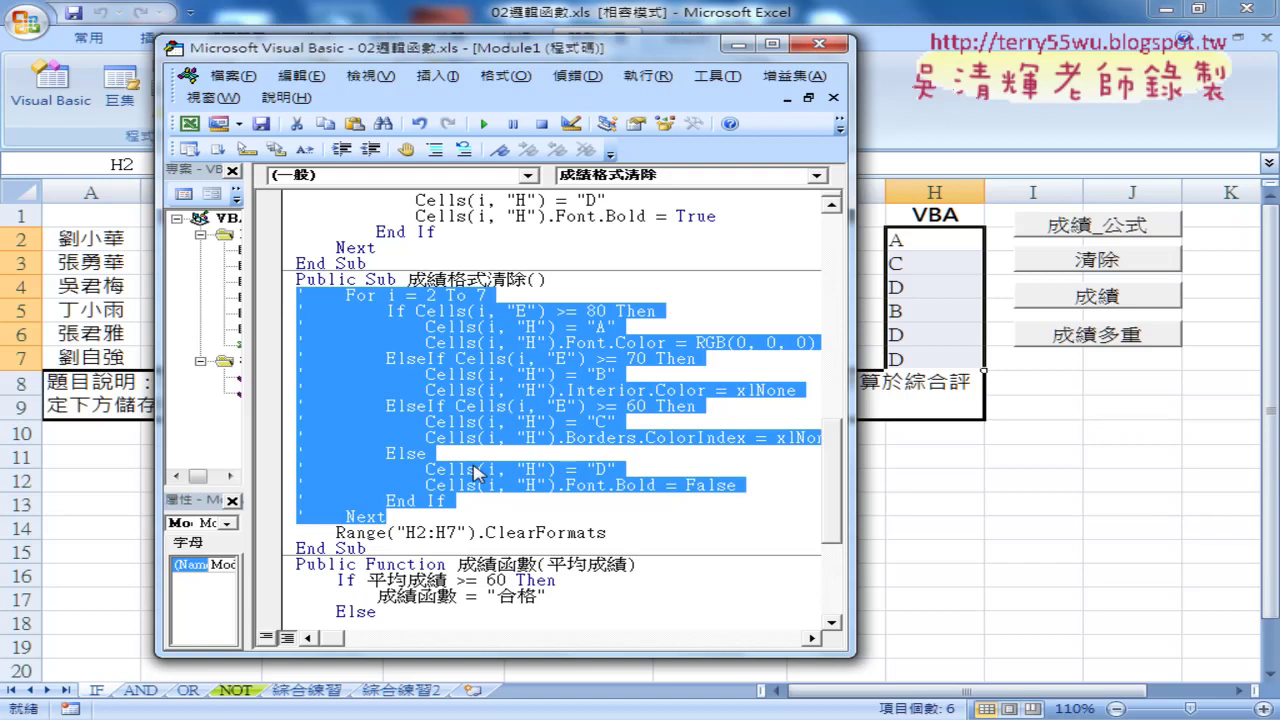
{"action": "left_click_drag", "start_coordinate": [607, 533], "coordinate": [337, 533]}
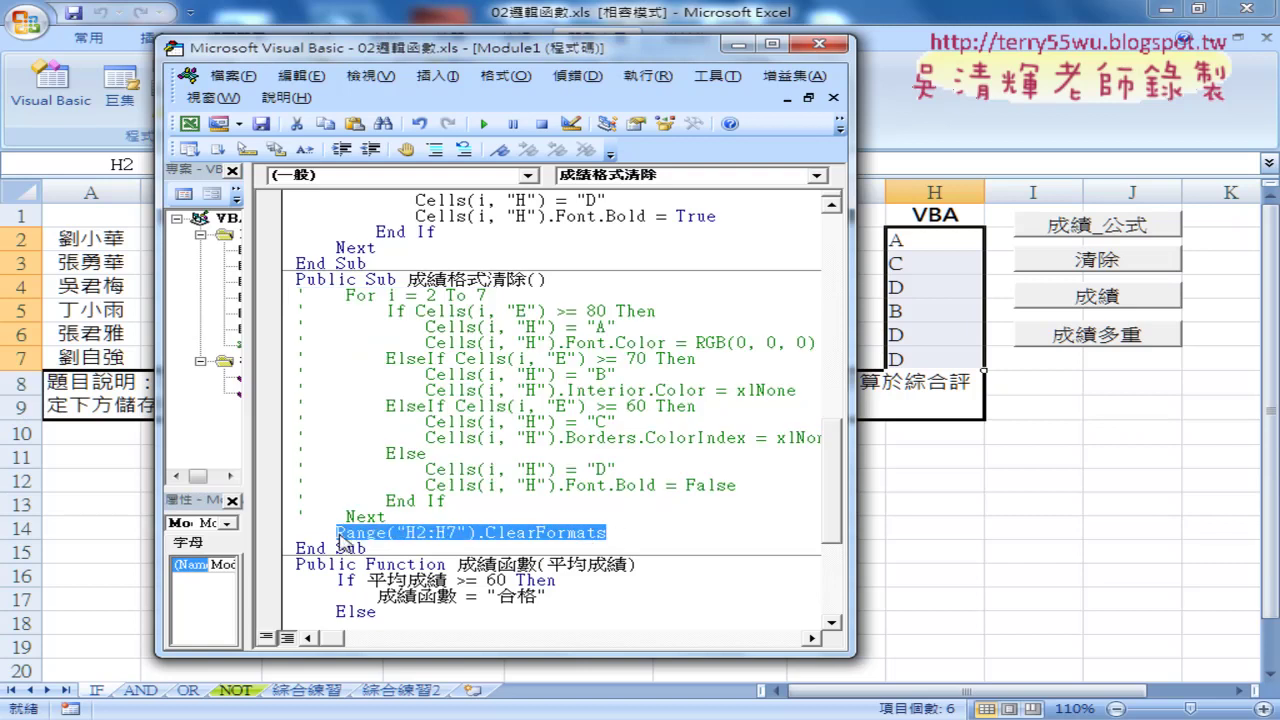
{"action": "left_click_drag", "start_coordinate": [477, 533], "coordinate": [335, 533]}
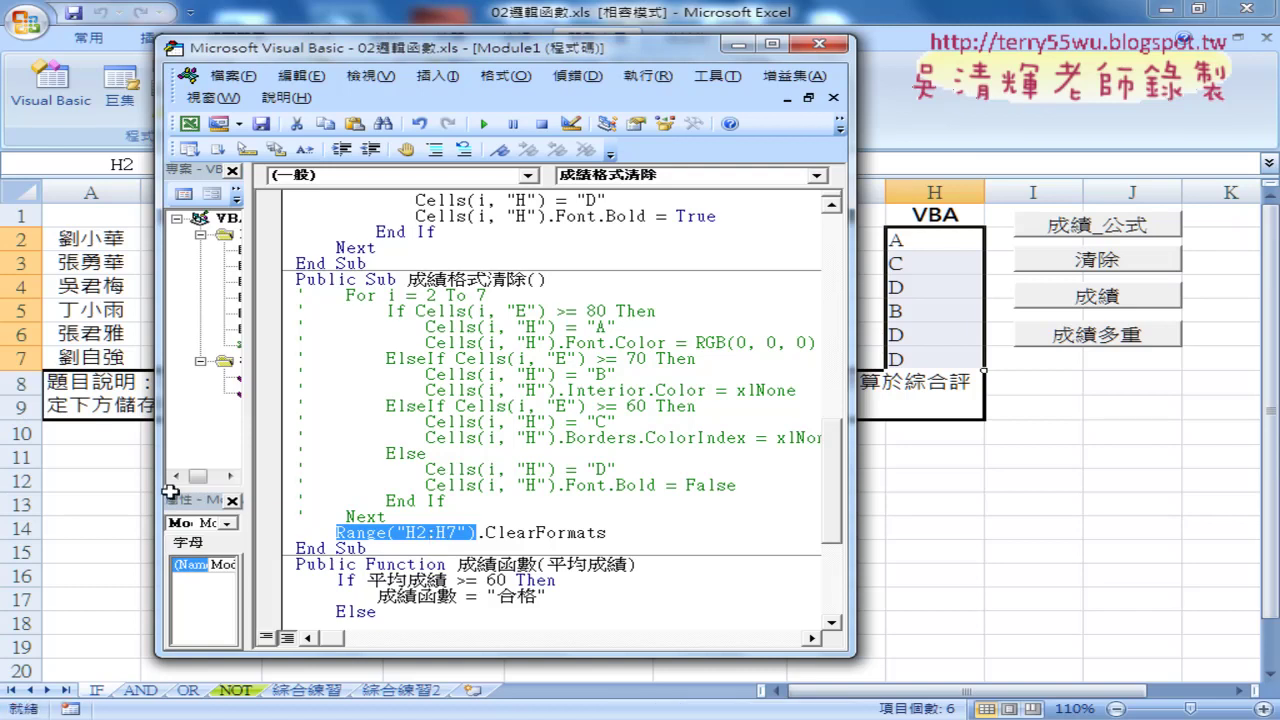
{"action": "key", "text": "alt+q"}
Step: Select rows 8 and 9 of the worksheet below the plain grades
{"action": "left_click_drag", "start_coordinate": [20, 384], "coordinate": [22, 410]}
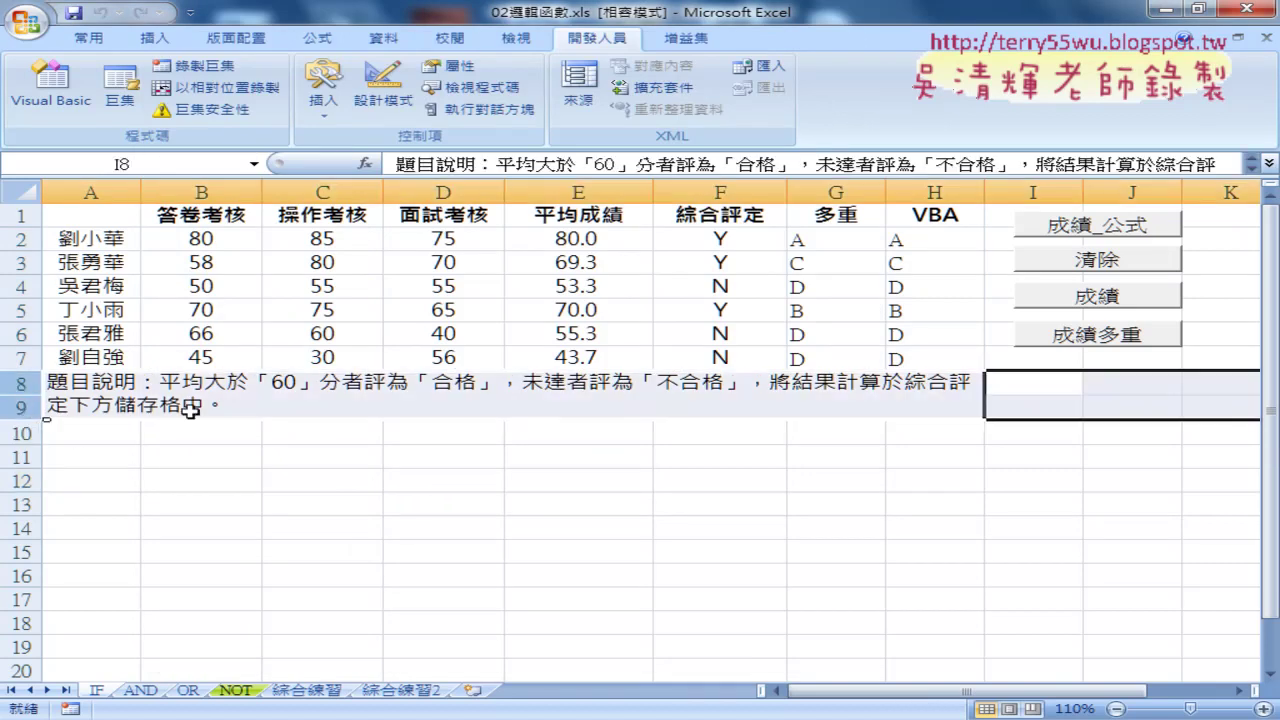